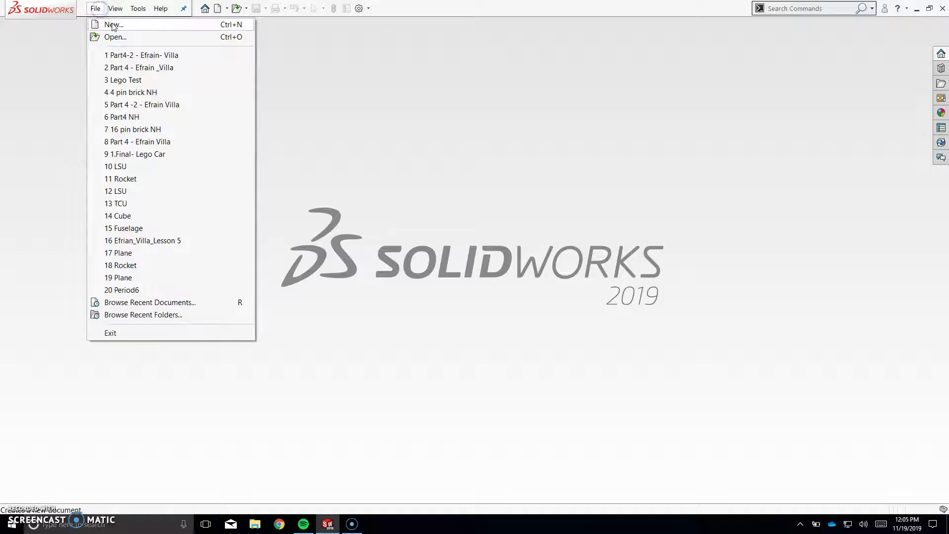
Step: Create a new part document and set its units to MMGS (millimeter, gram, second)
click(112, 25)
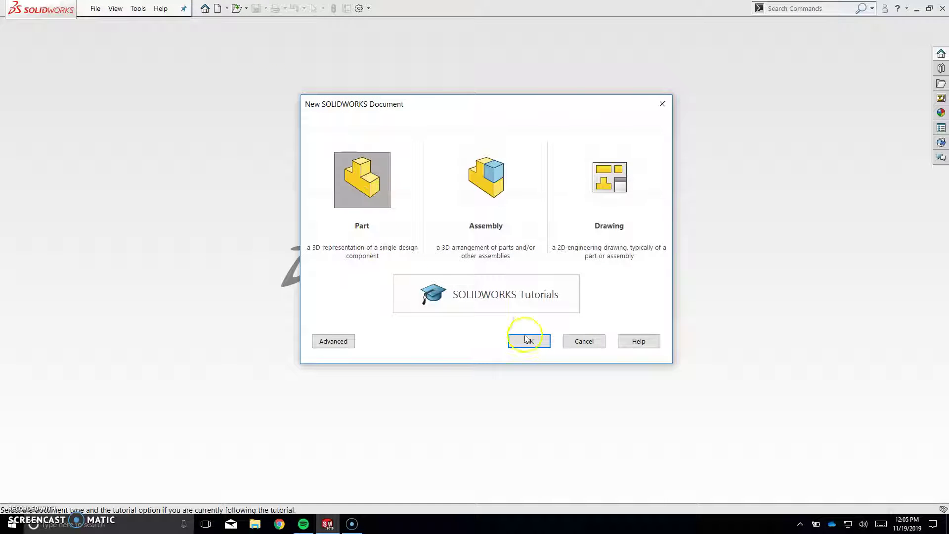
click(528, 341)
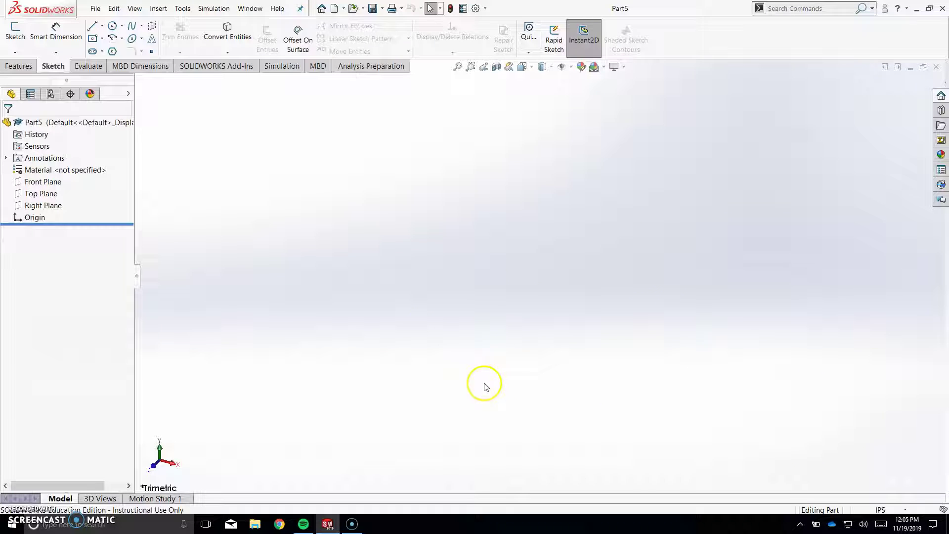
click(881, 508)
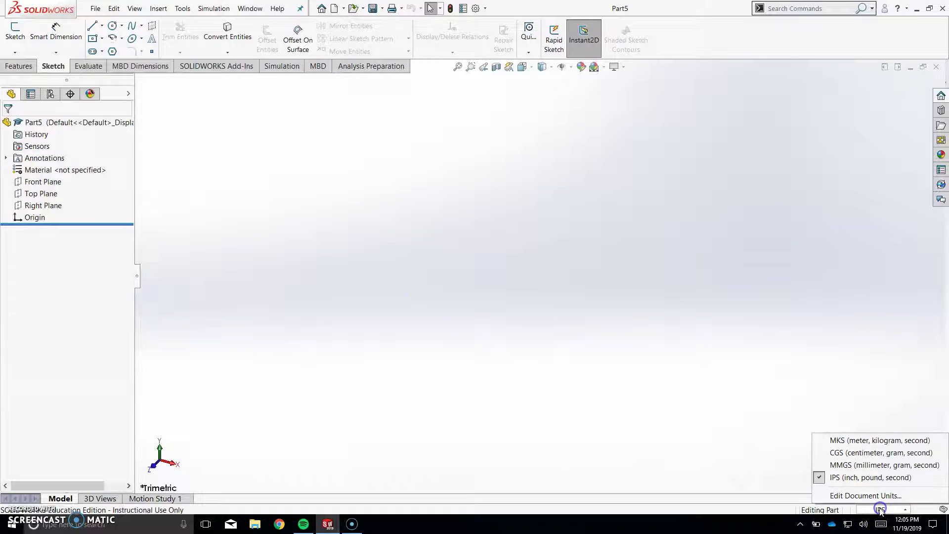
click(848, 467)
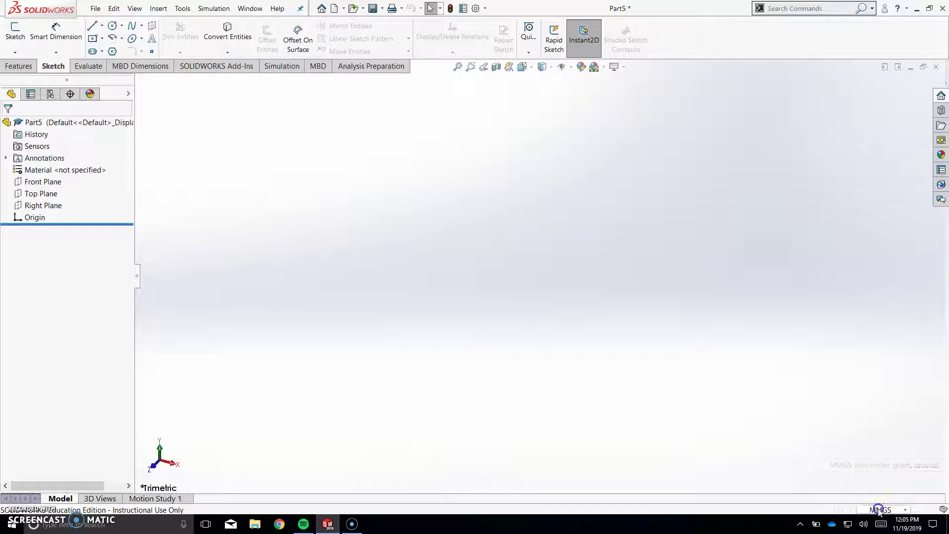
click(879, 509)
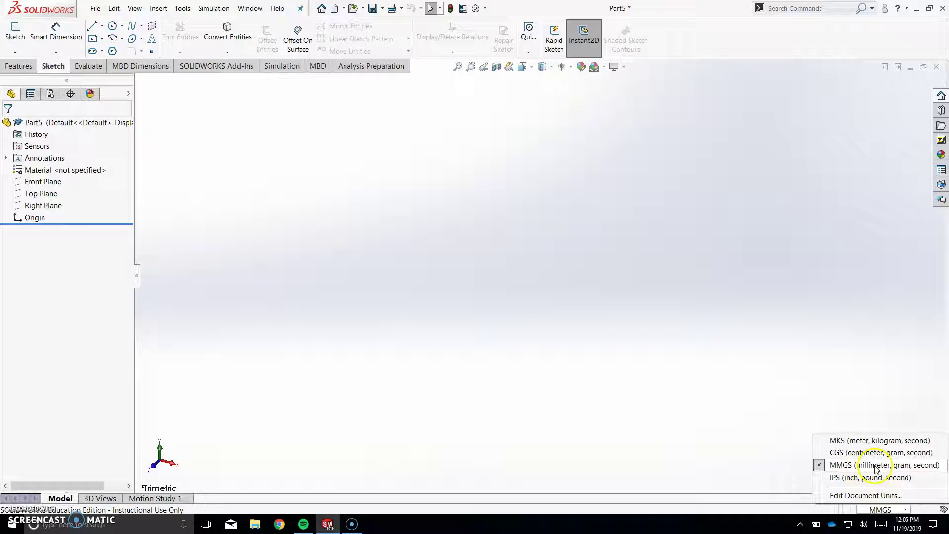
click(710, 435)
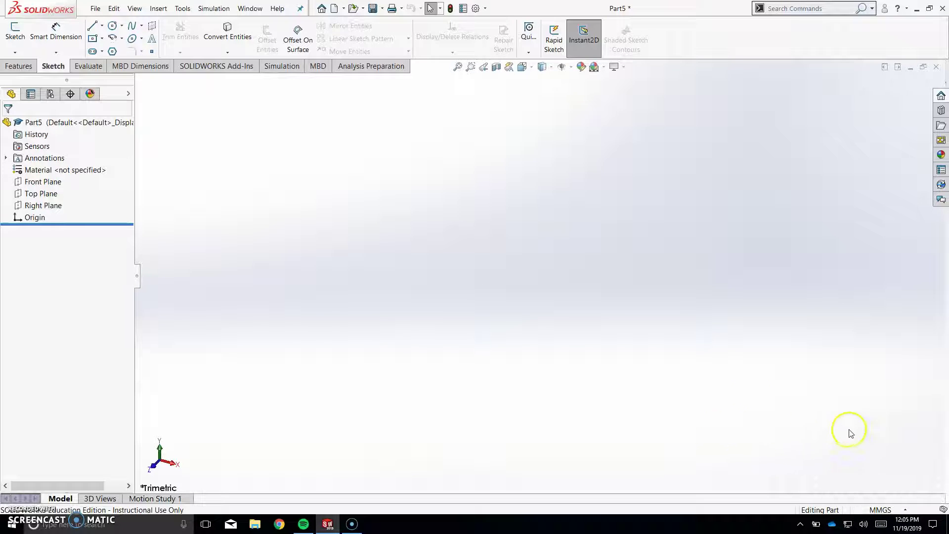
Step: Start a sketch on the Top Plane, viewed face-on, with the Center Rectangle tool
click(43, 193)
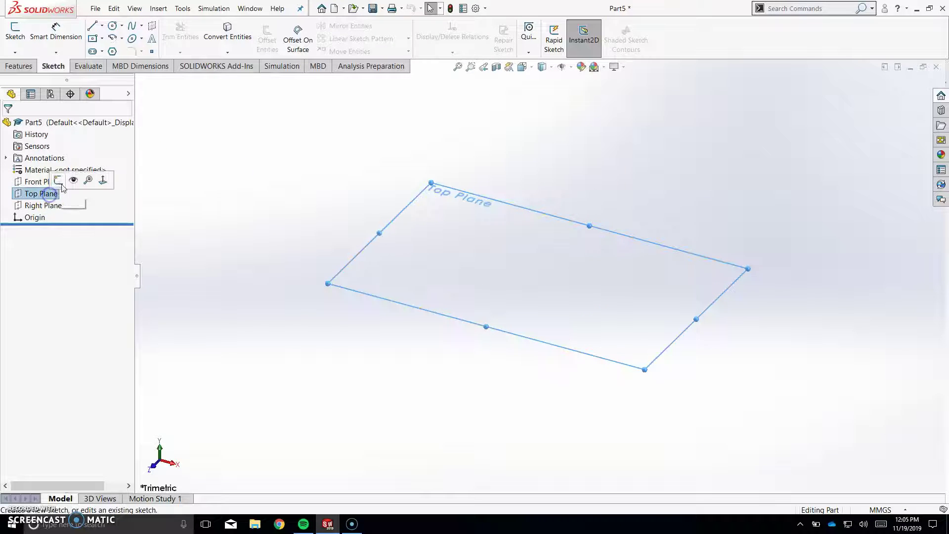
click(103, 180)
click(26, 196)
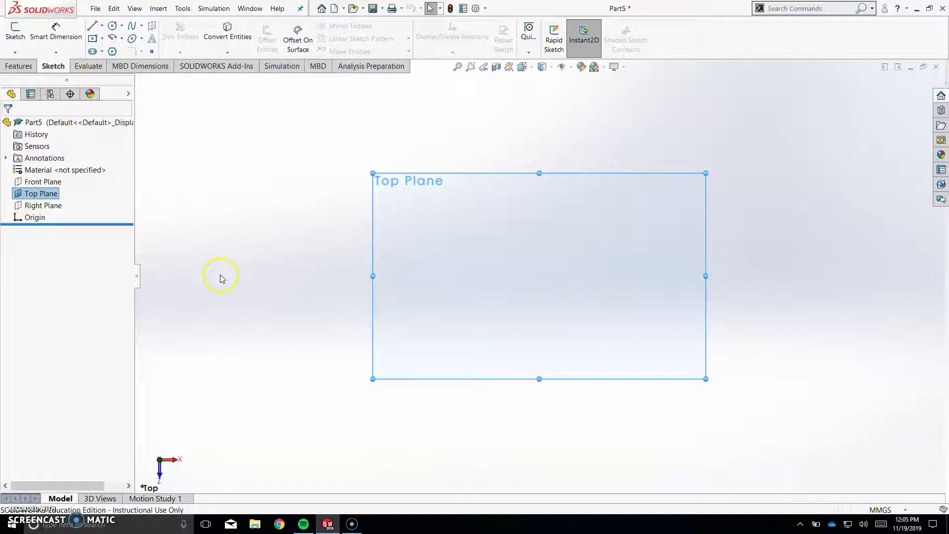
click(402, 254)
click(477, 192)
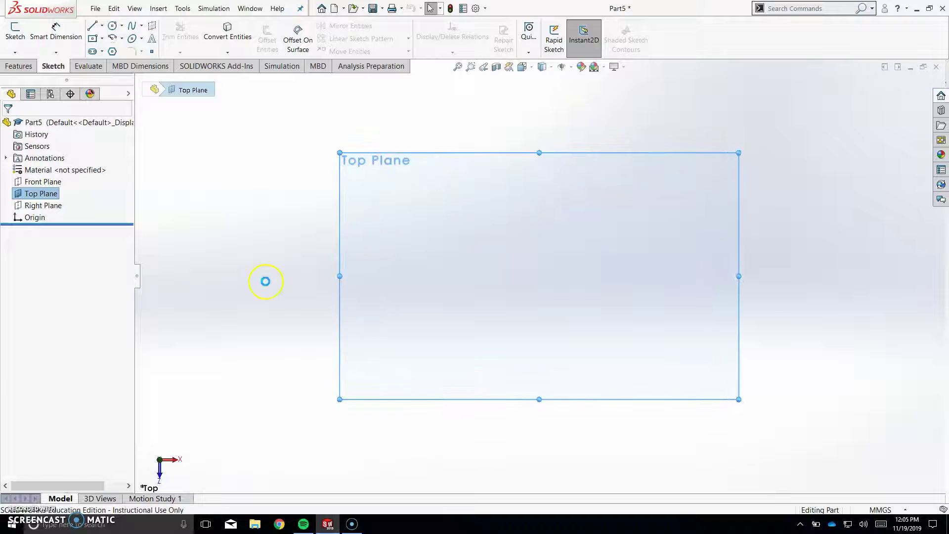
click(102, 39)
click(103, 41)
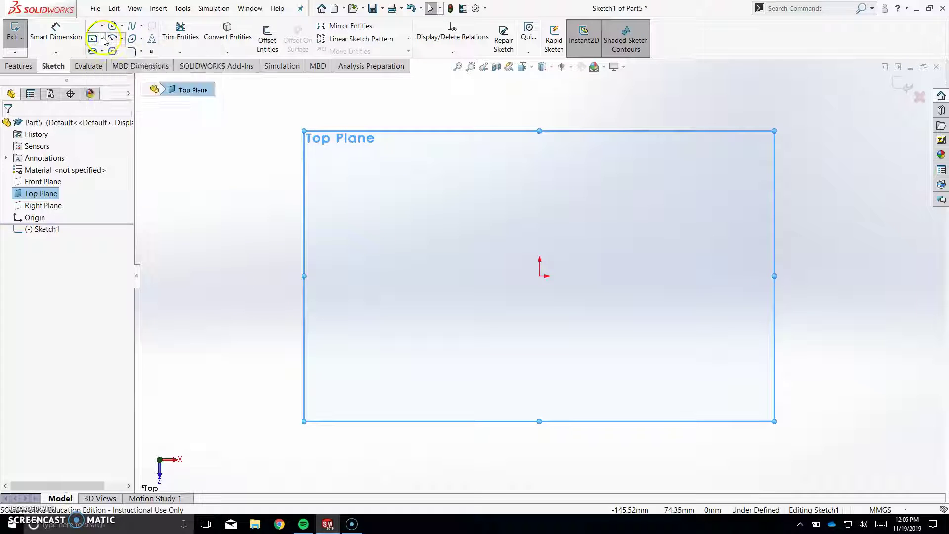
click(103, 39)
click(108, 65)
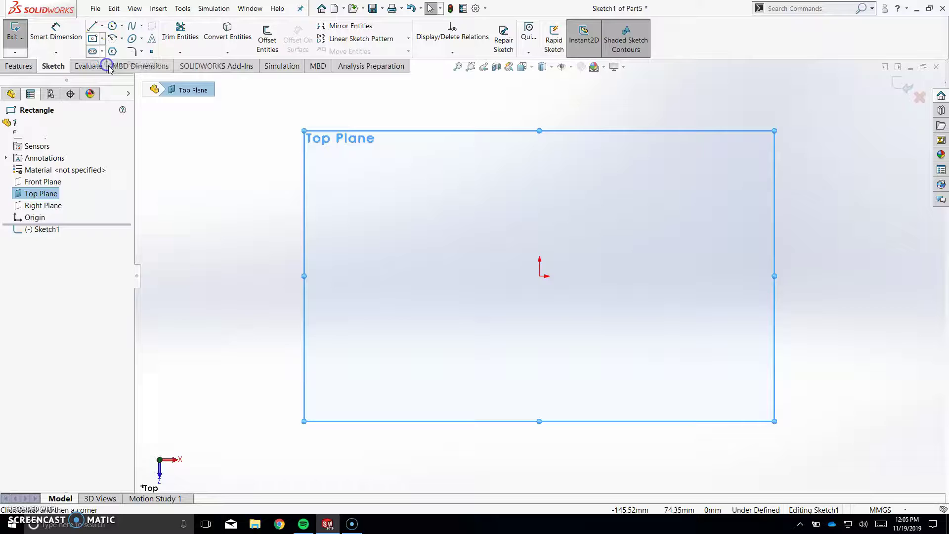
Step: Draw a center rectangle from the origin, about 68 mm wide and 87 mm high
click(540, 275)
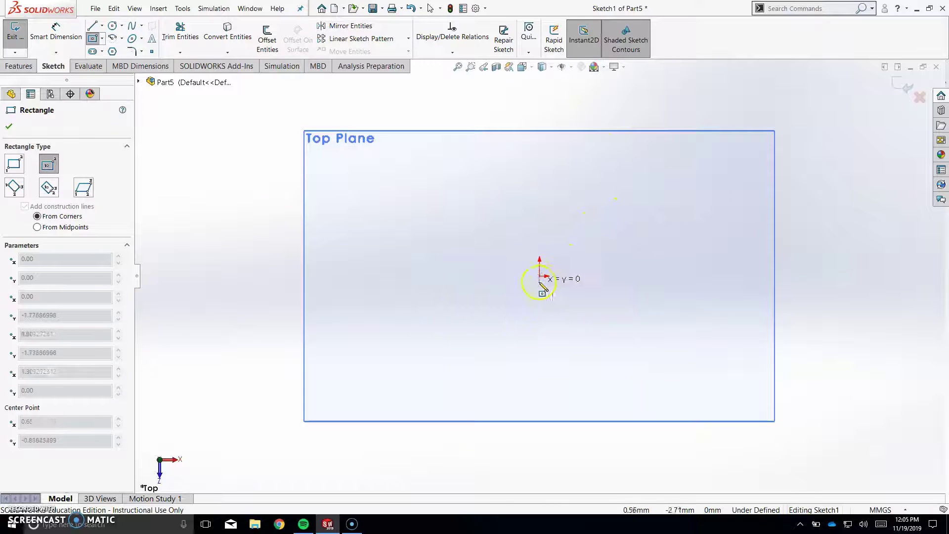
click(628, 154)
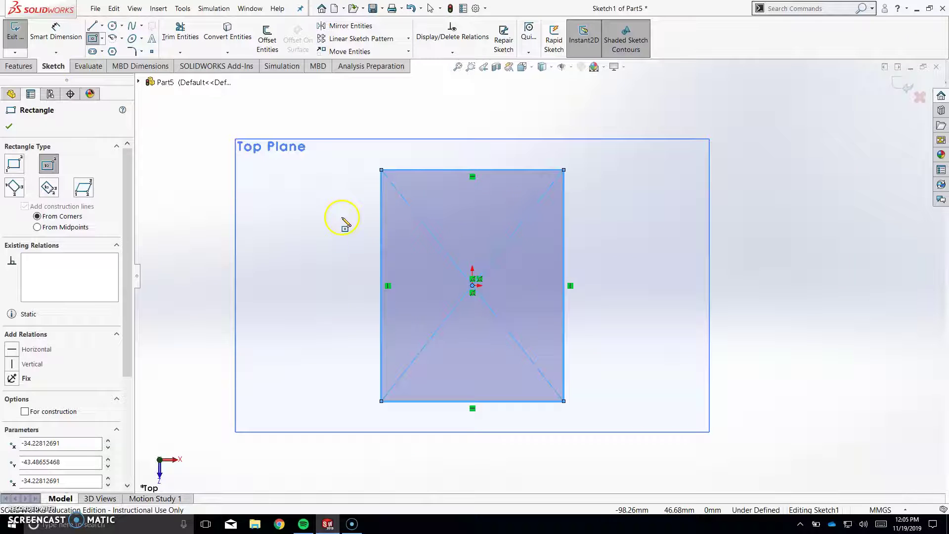
click(96, 41)
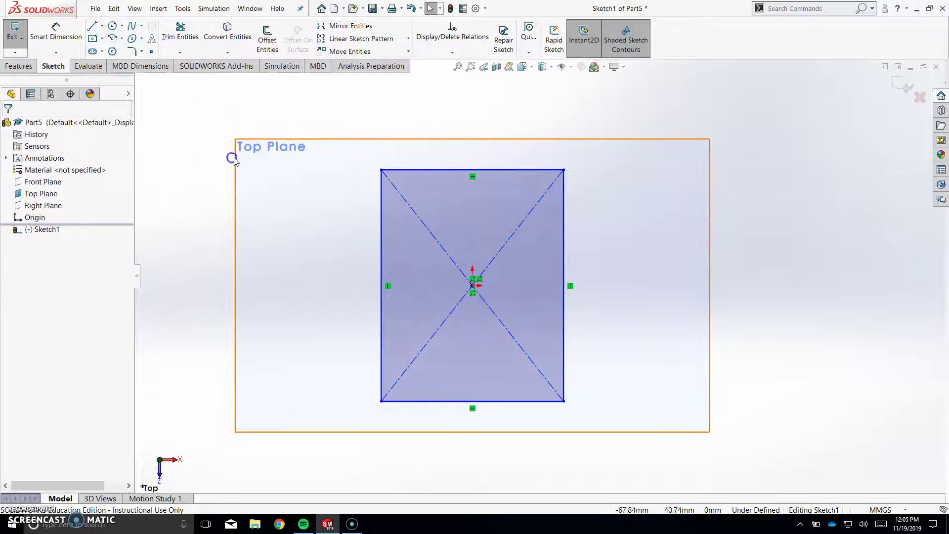
Step: Stretch the rectangle outward from its upper-left corner, and delete all of its sketch entities
drag(381, 171, 310, 144)
click(424, 143)
click(478, 396)
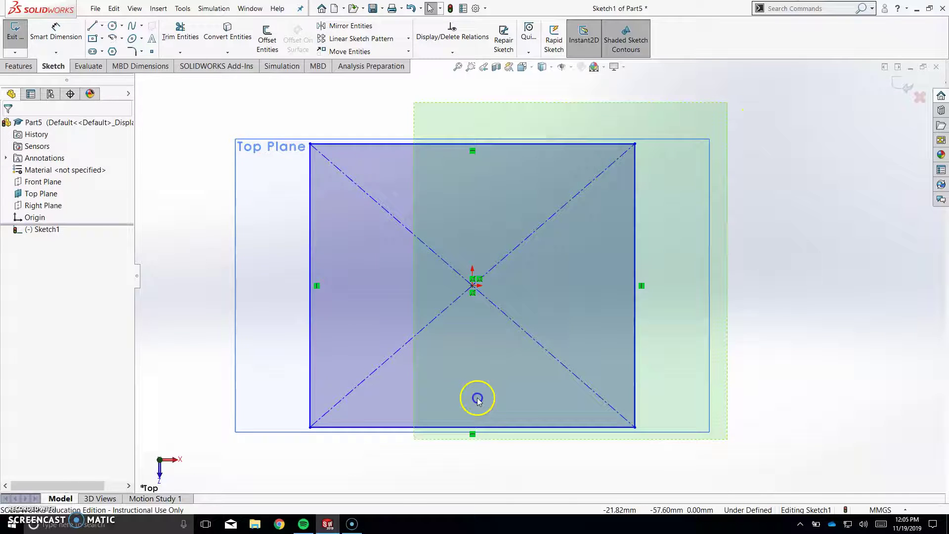
key(ctrl+a)
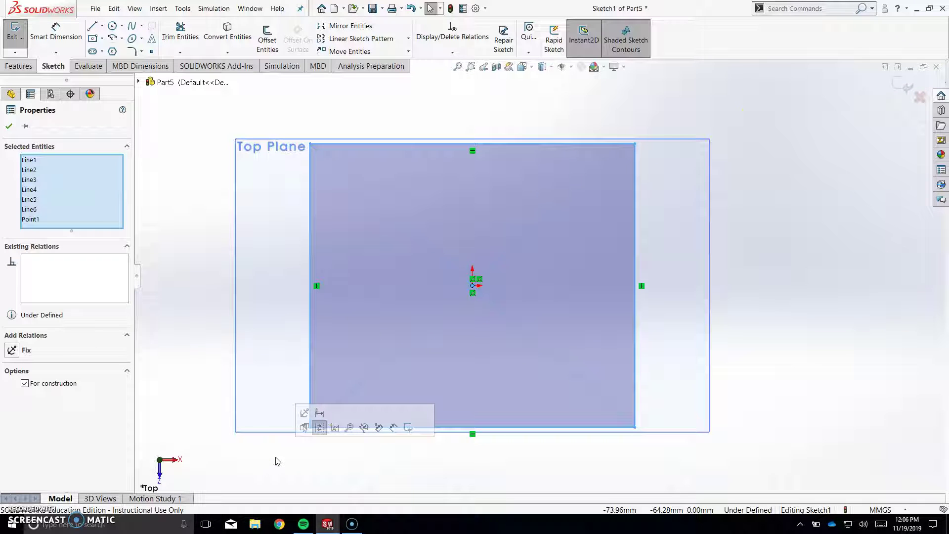
key(Delete)
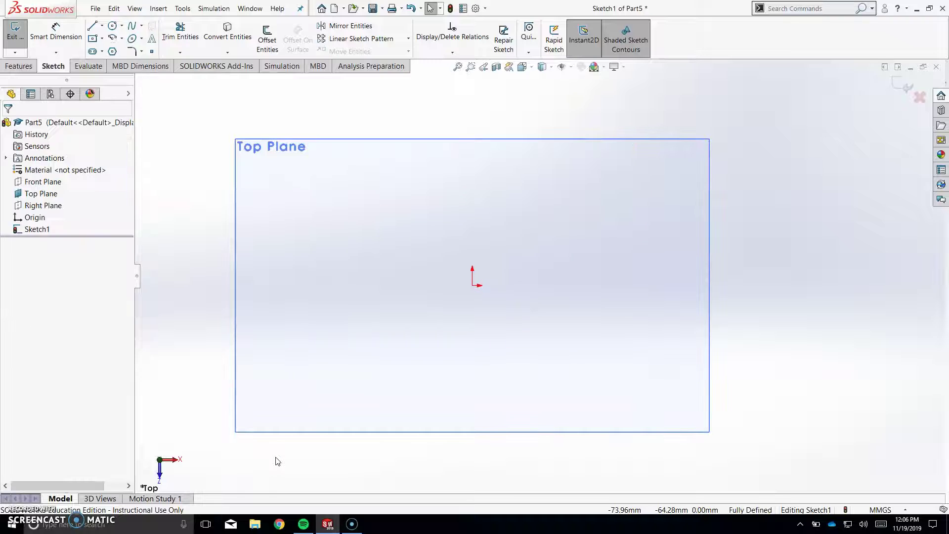
Step: Draw a center rectangle from the origin, about 89 mm wide and 87 mm high
click(93, 39)
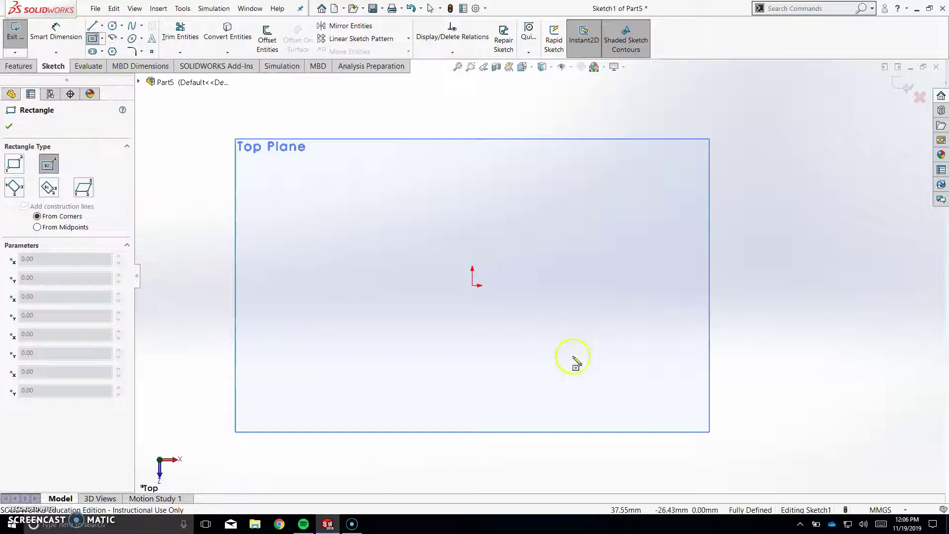
click(472, 285)
click(592, 169)
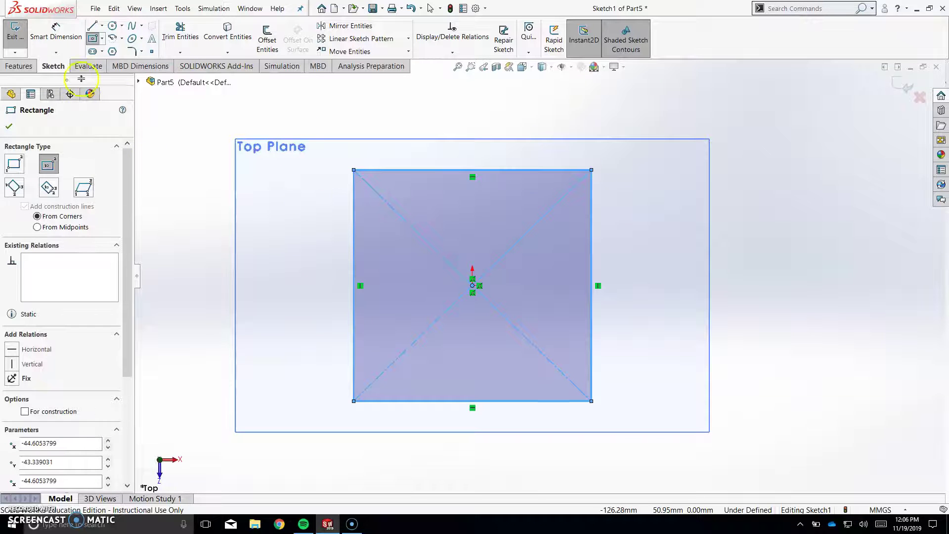
Step: Dimension the rectangle's top edge and right edge to 16 mm each
click(57, 34)
click(459, 174)
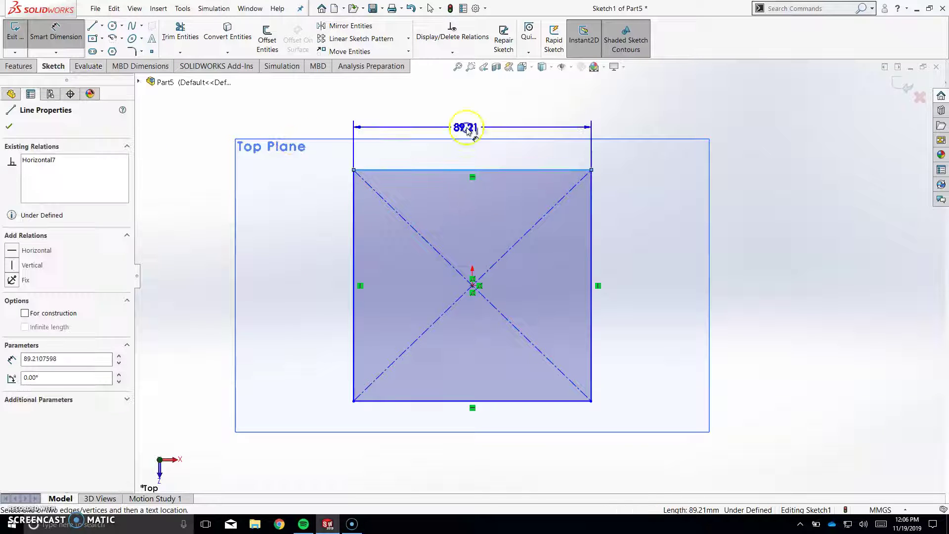
click(467, 125)
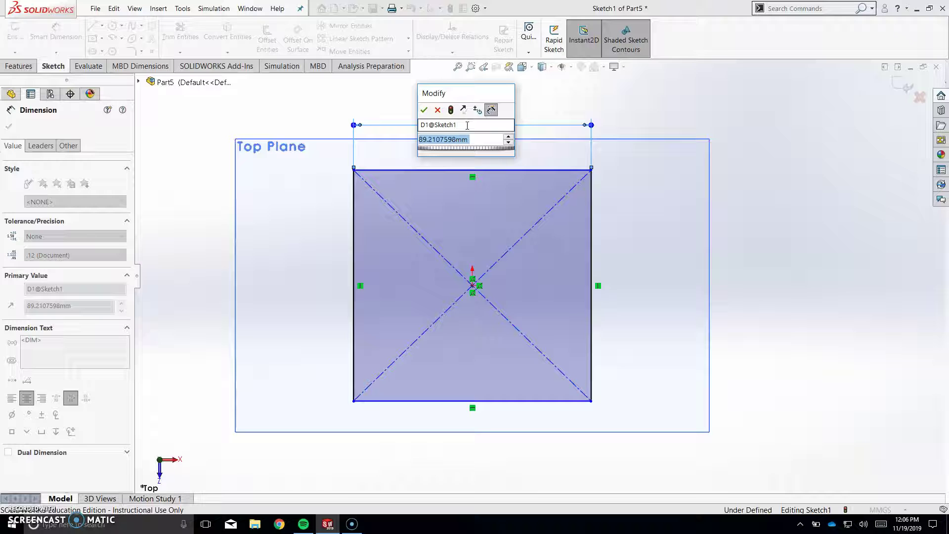
text(16)
key(Return)
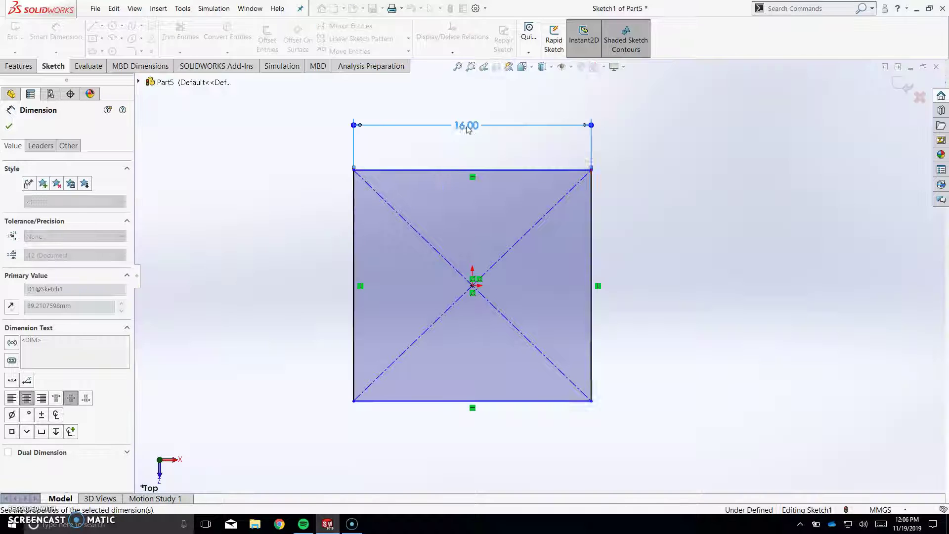
click(595, 209)
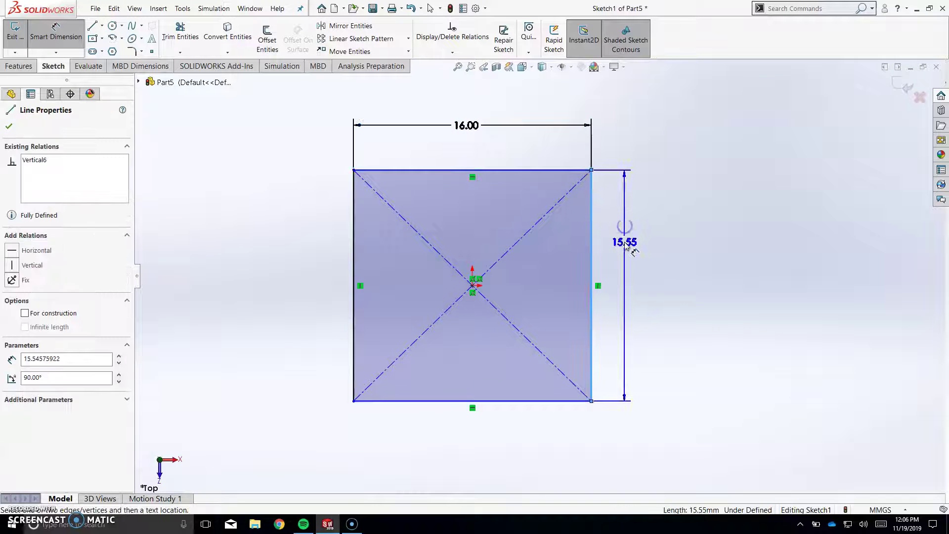
click(625, 242)
key(Return)
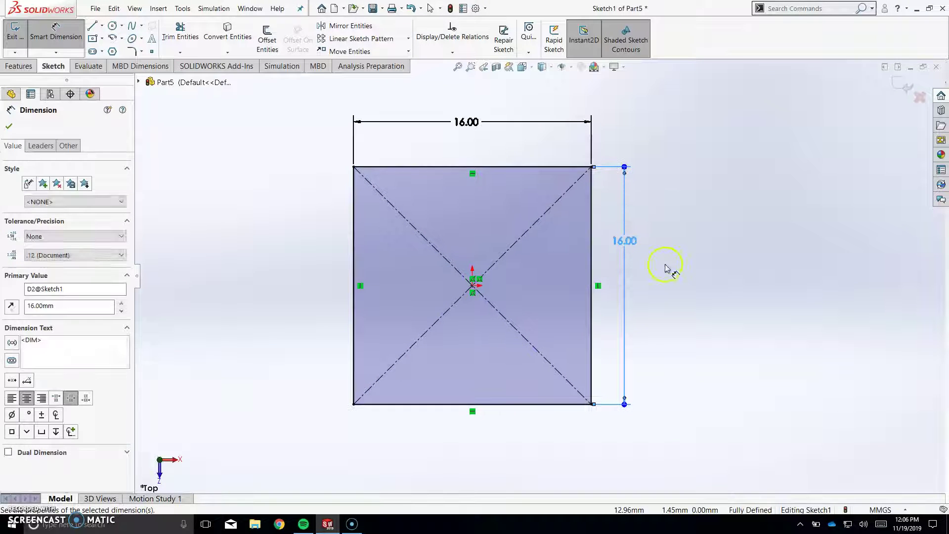
click(240, 187)
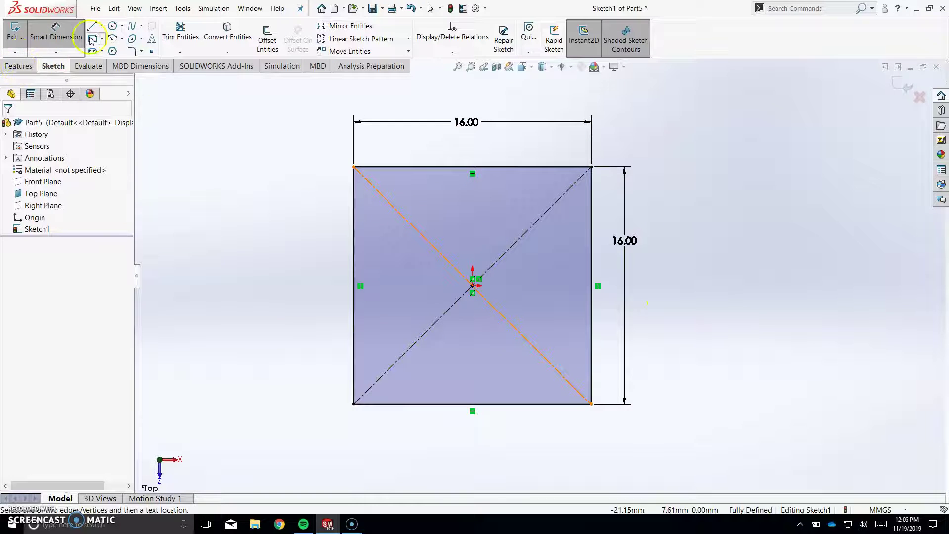
Step: Re-enter 16 mm for the square's horizontal dimension and leave the Smart Dimension tool
double_click(471, 124)
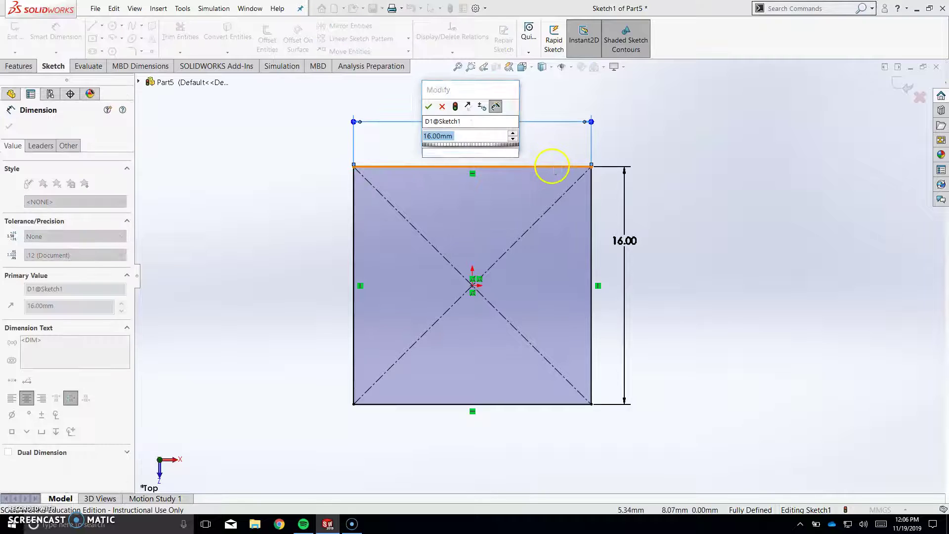
text(16)
key(Return)
click(695, 220)
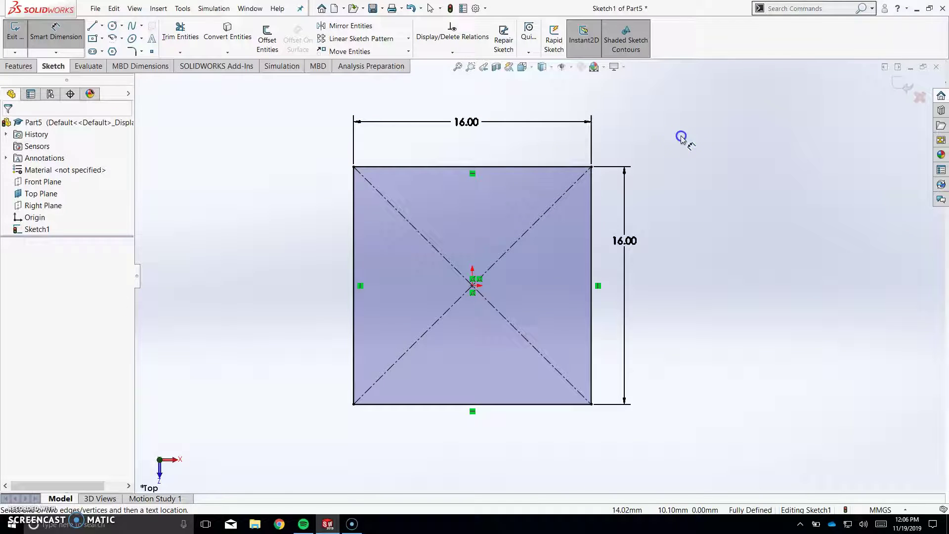
click(72, 42)
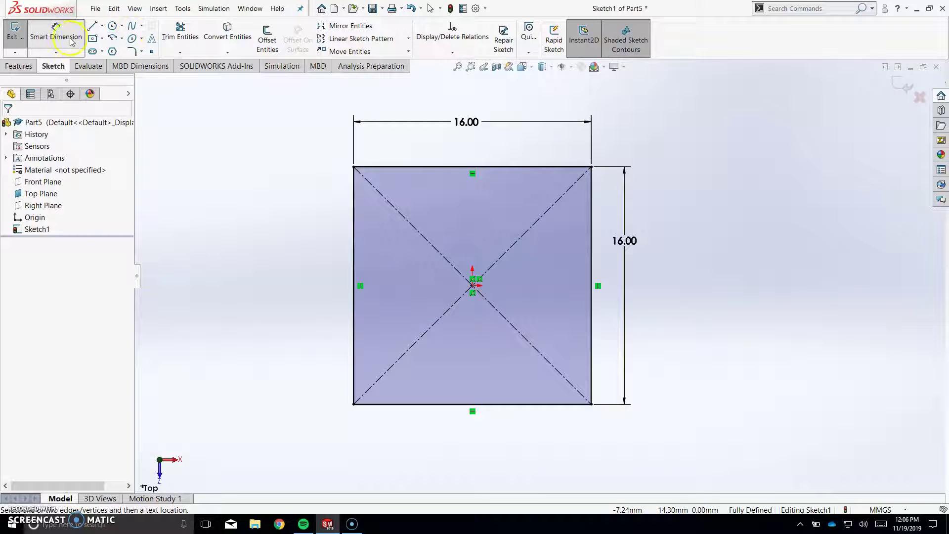
click(59, 30)
click(198, 218)
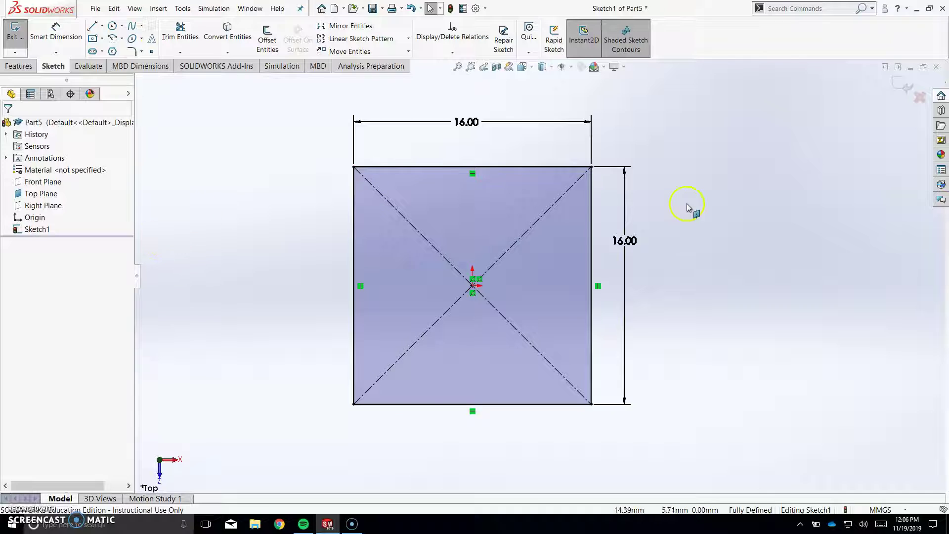
Step: Delete the square's vertical dimension and dimension its right edge again
drag(700, 144, 608, 430)
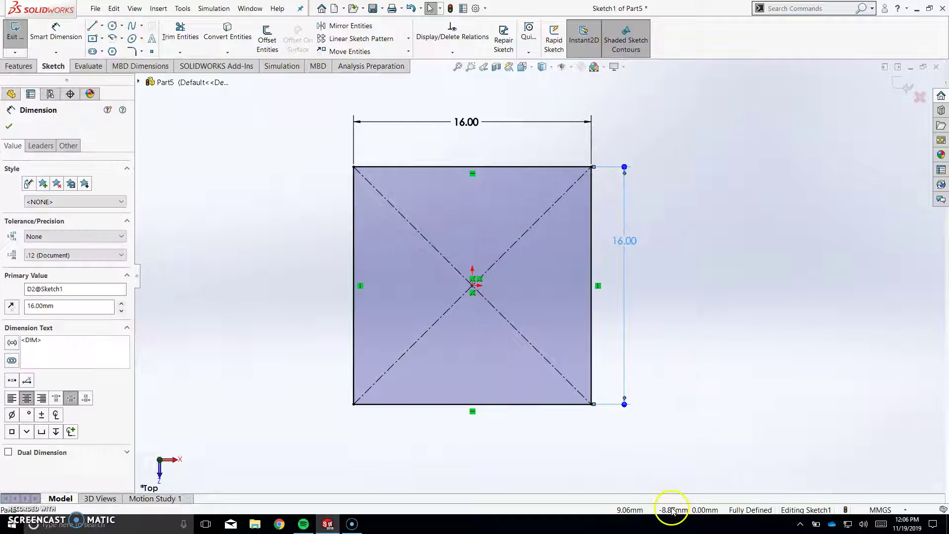
key(Delete)
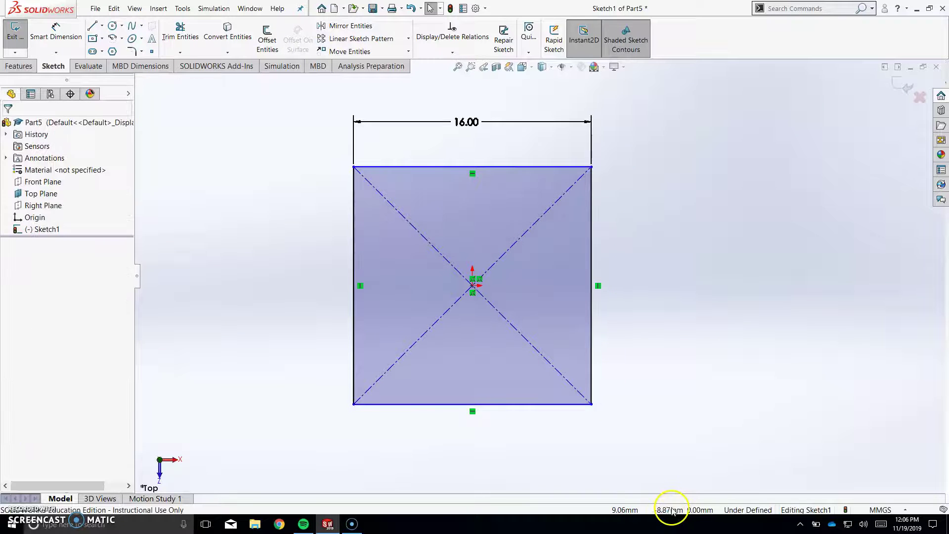
click(59, 38)
click(595, 229)
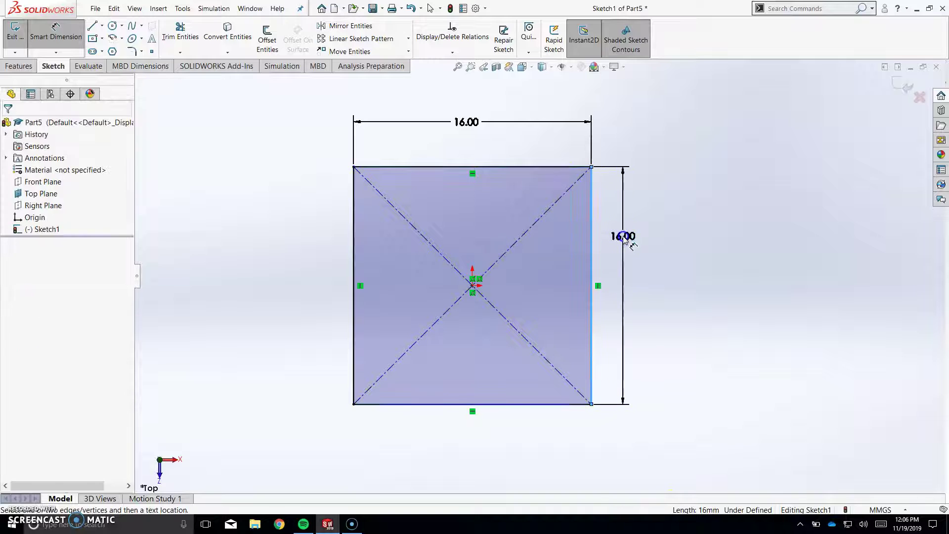
click(624, 236)
click(697, 242)
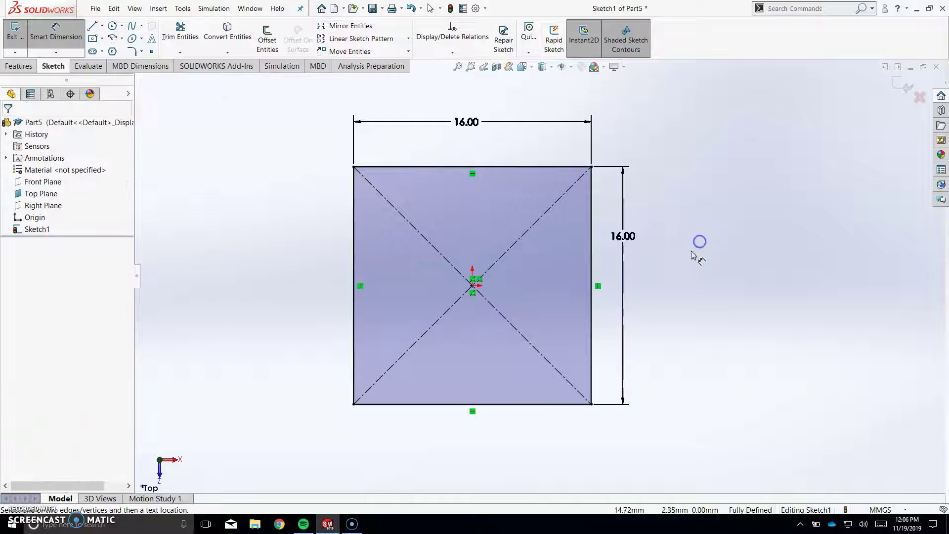
click(792, 159)
Step: Extrude the square sketch as a Blind boss with a depth of 10 mm
click(23, 67)
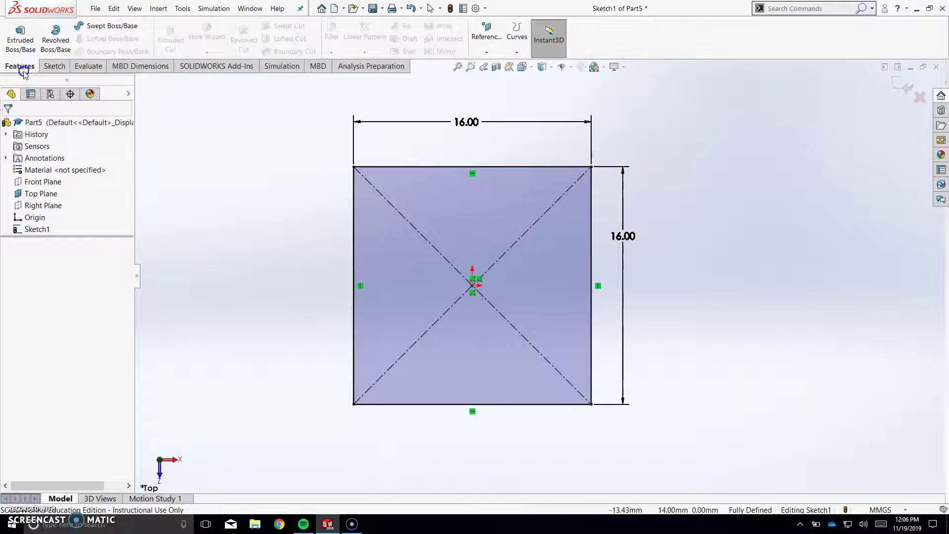
click(21, 48)
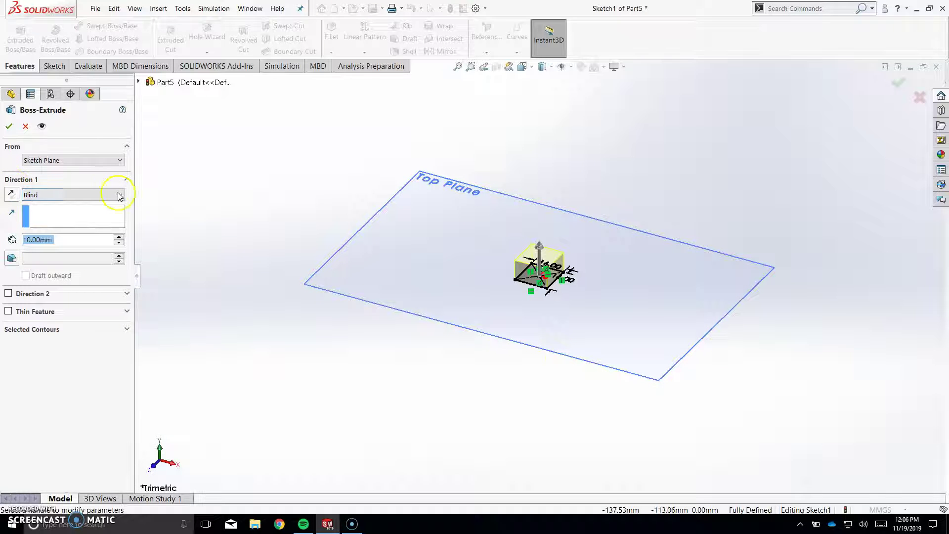
click(11, 127)
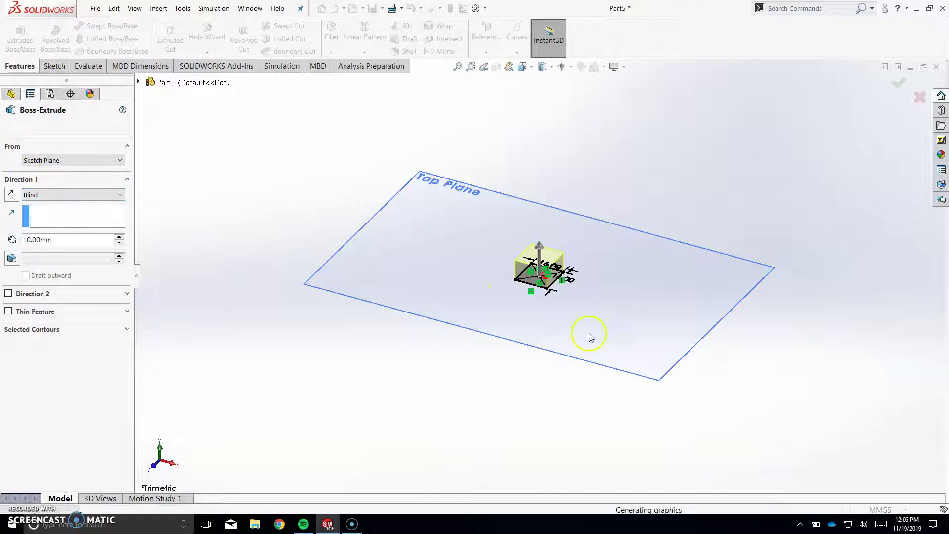
scroll(544, 225, down, 5)
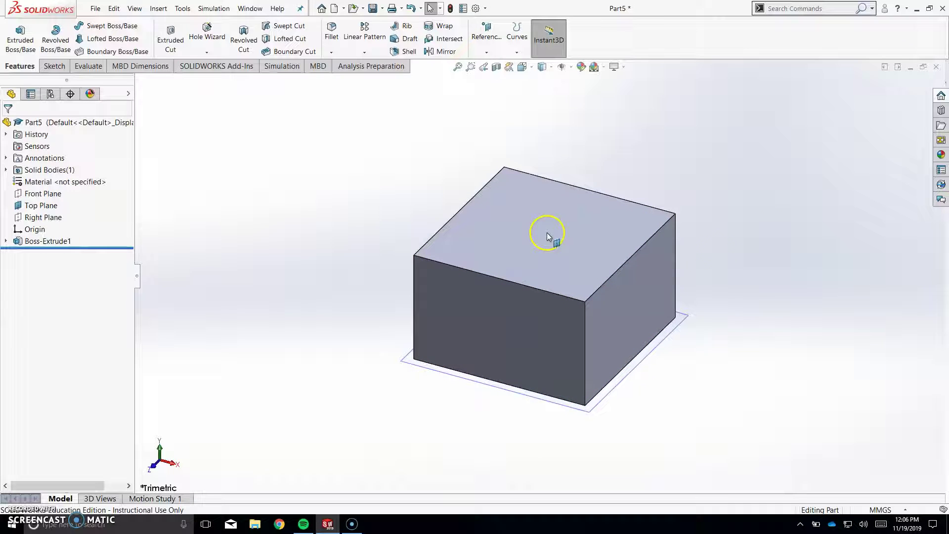
click(573, 220)
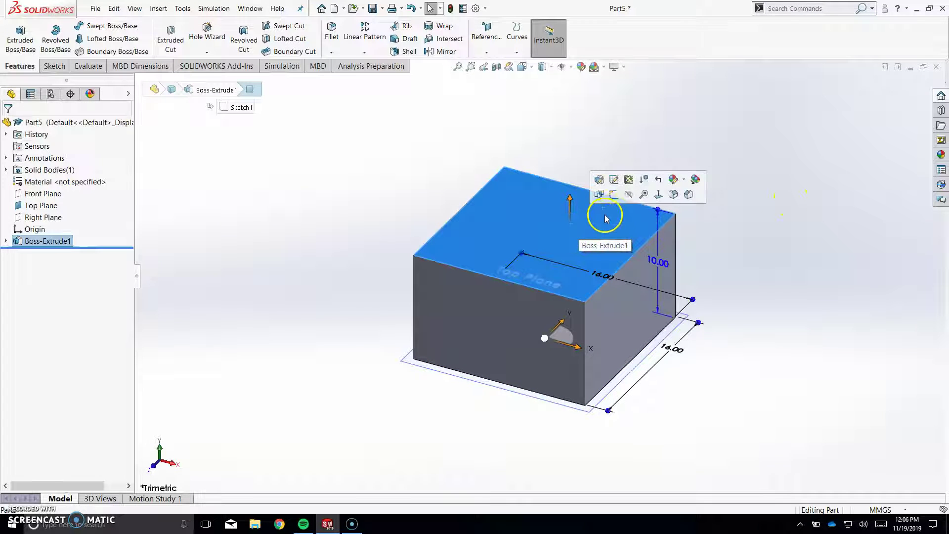
click(614, 180)
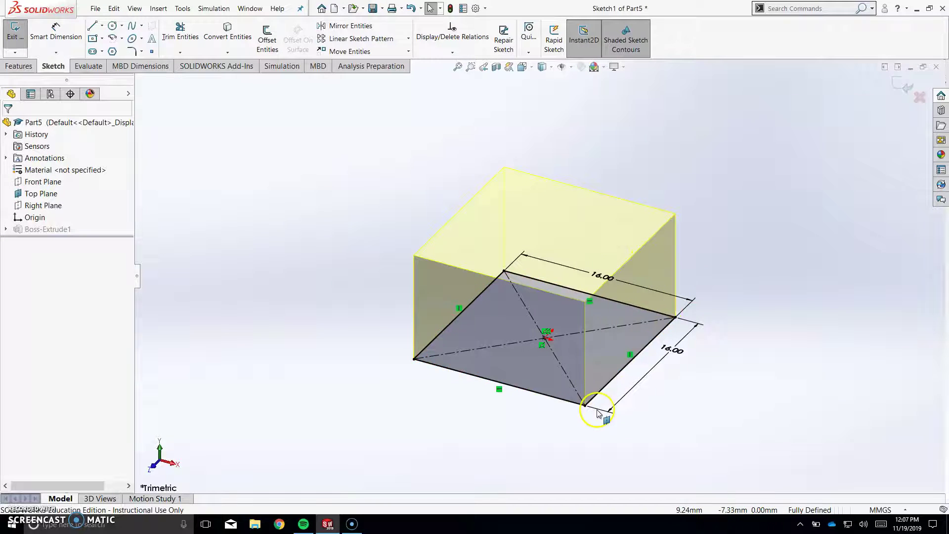
click(908, 88)
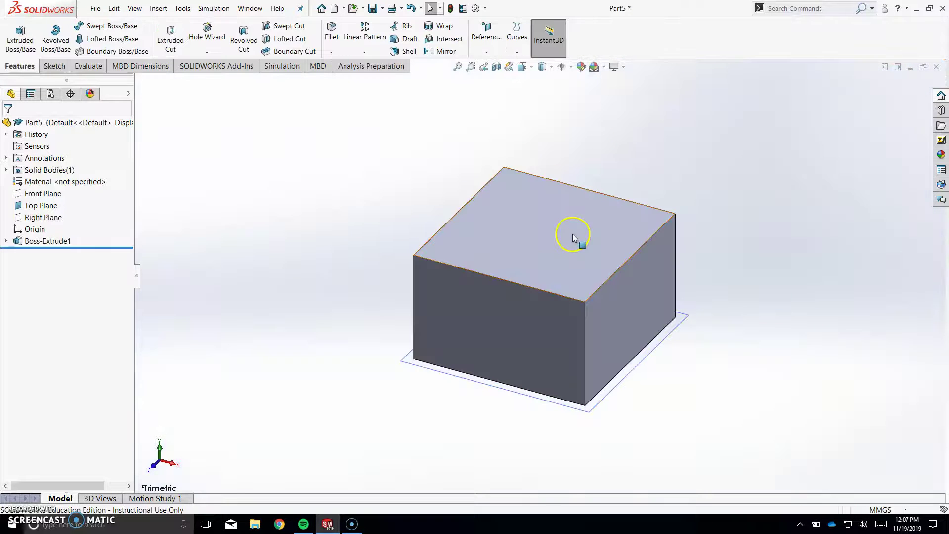
Step: Start a new sketch on the block's top face and orient the view normal to it
click(574, 237)
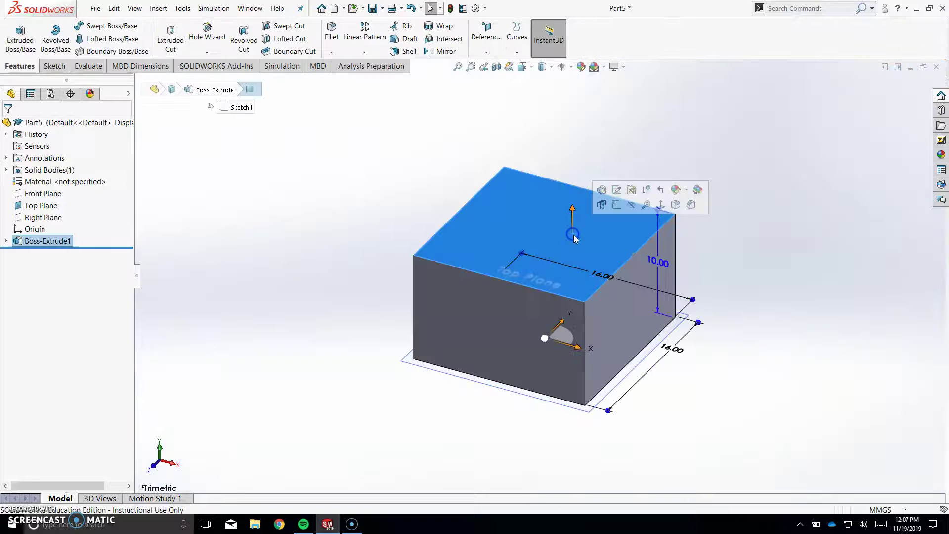
click(617, 206)
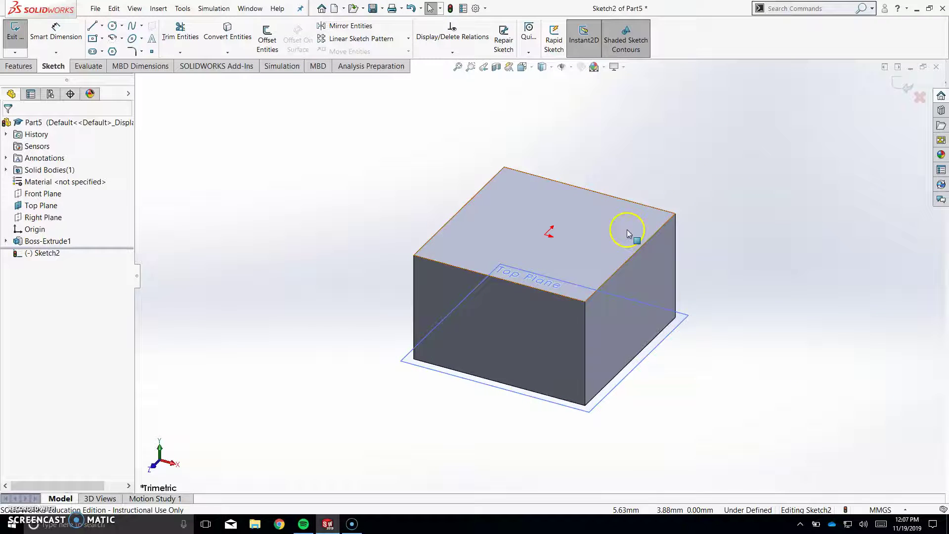
click(627, 231)
click(794, 180)
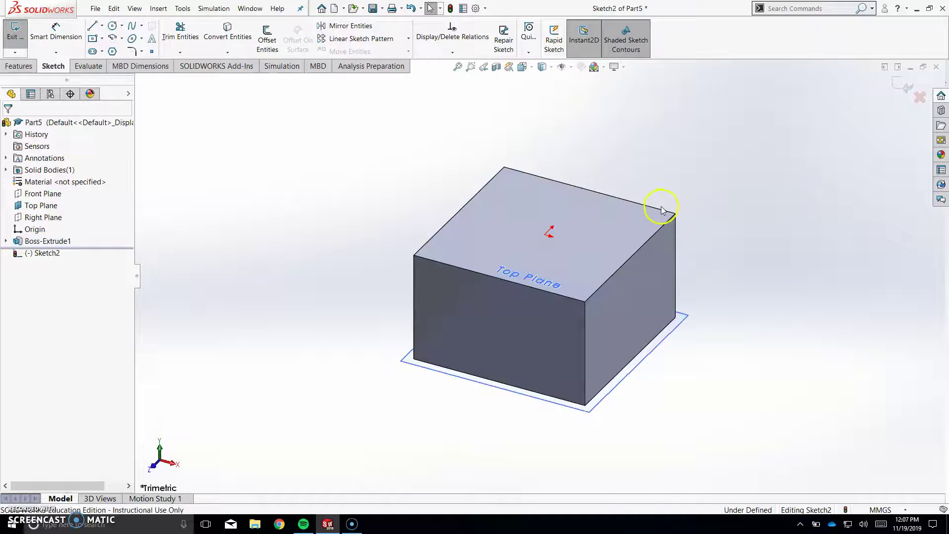
key(space)
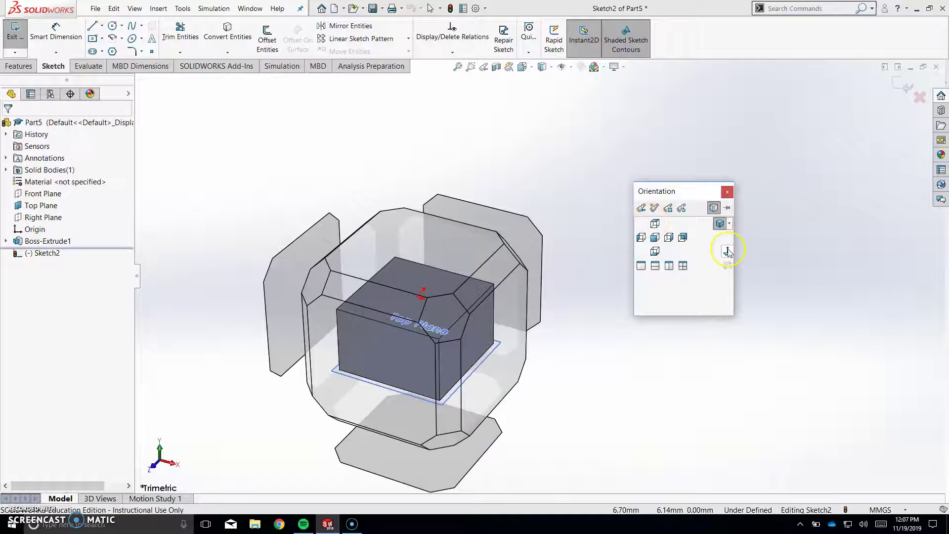
click(727, 252)
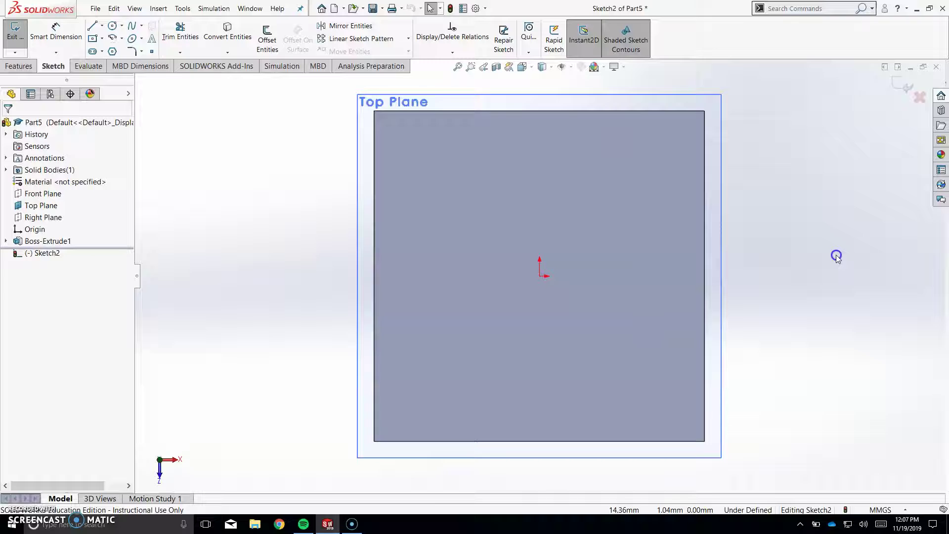
Step: Draw one circle near each corner of the face, with diameters of about 5.8, 4.1, 3.8 and 4.4 mm
click(115, 26)
click(384, 200)
click(439, 174)
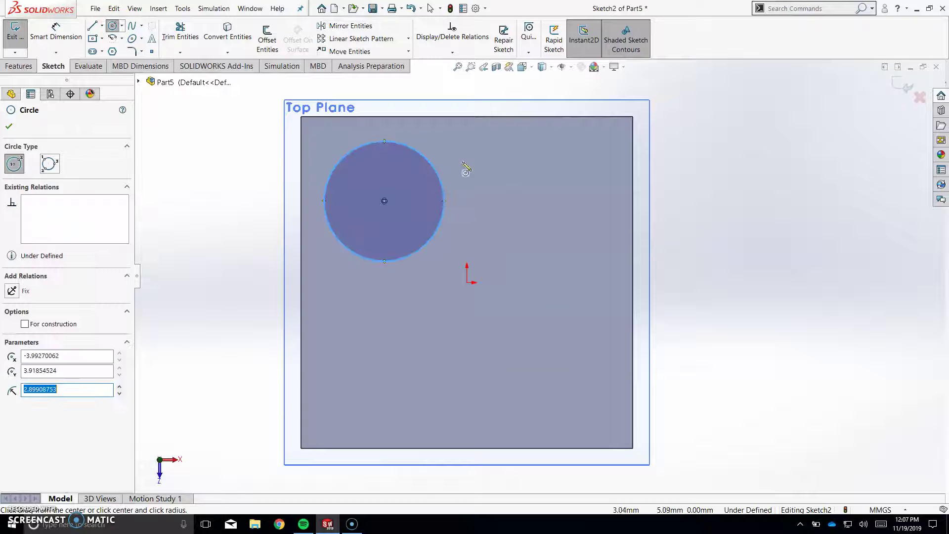
click(570, 197)
click(586, 157)
click(400, 372)
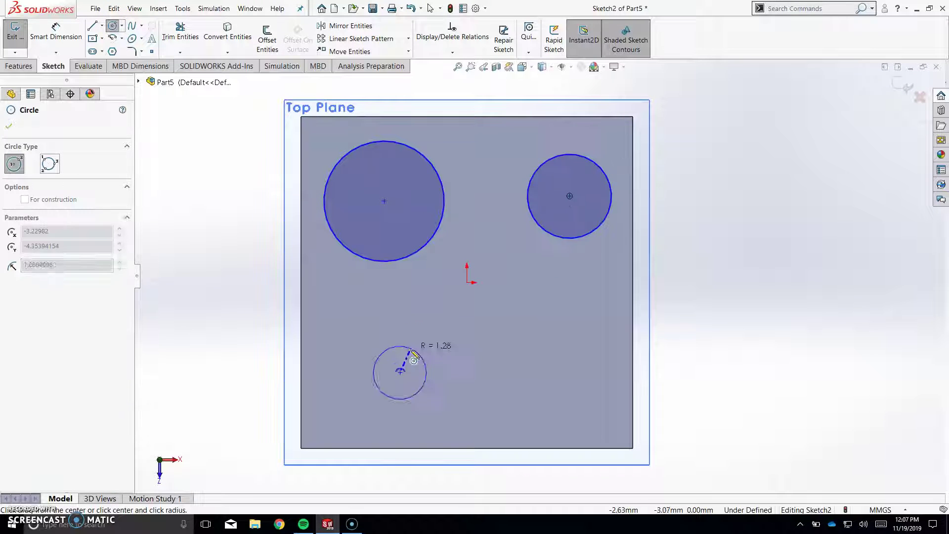
click(429, 346)
drag(554, 369, 584, 332)
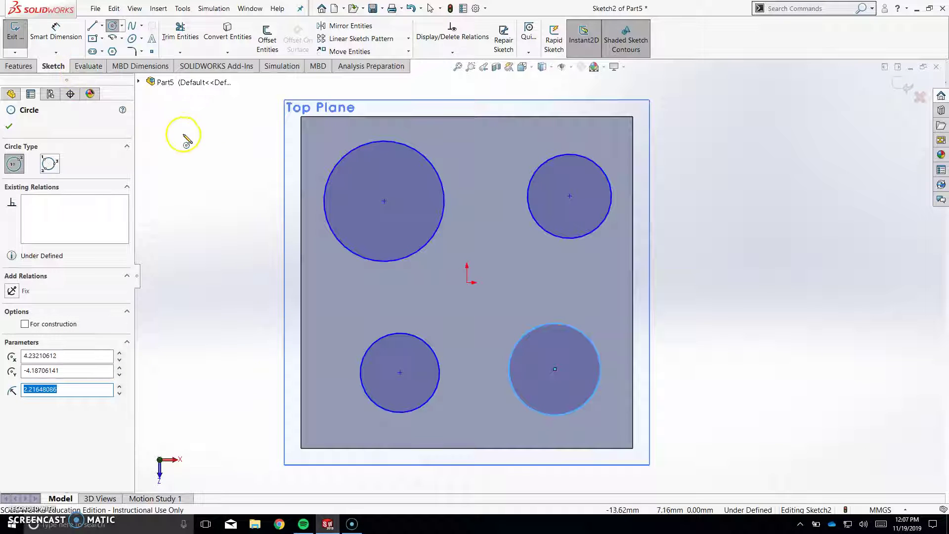
key(Escape)
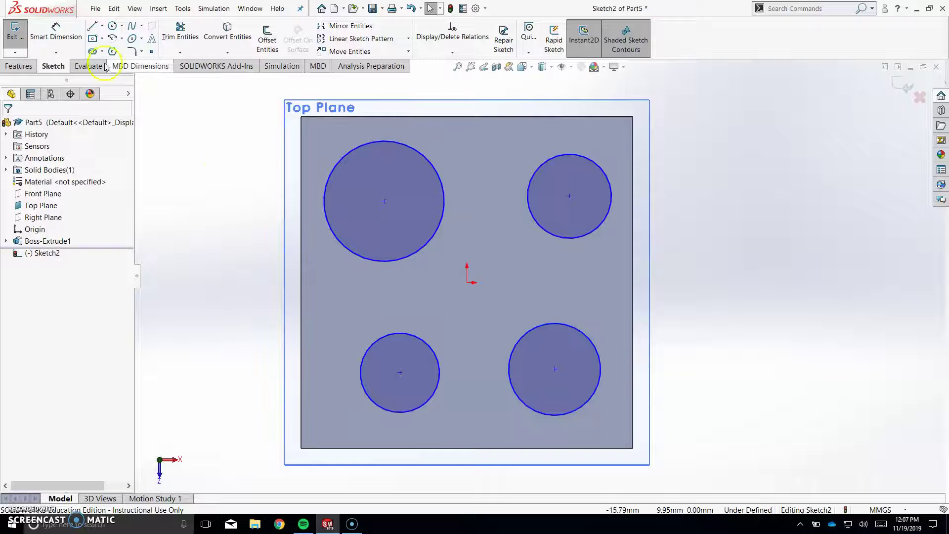
Step: Dimension the upper-left and lower-left circles to a diameter of 4 mm each
click(56, 40)
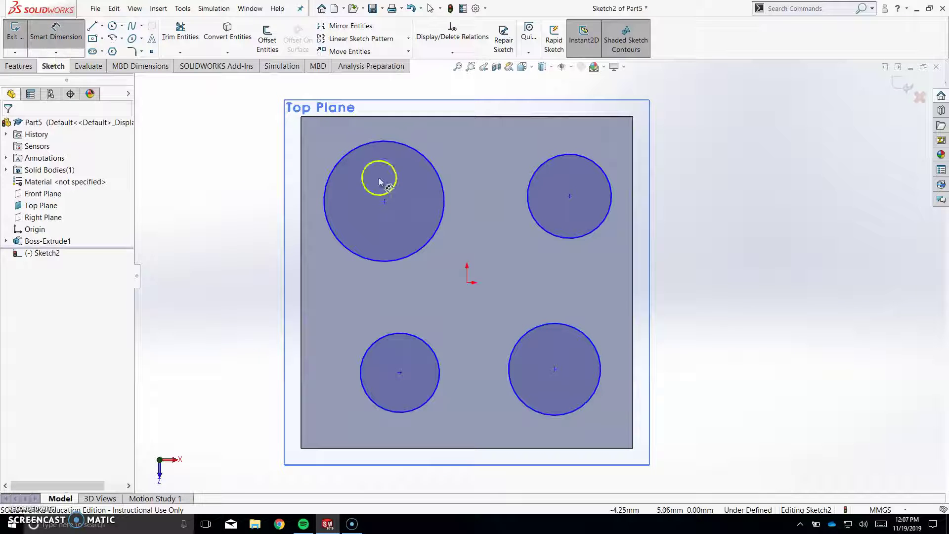
click(425, 158)
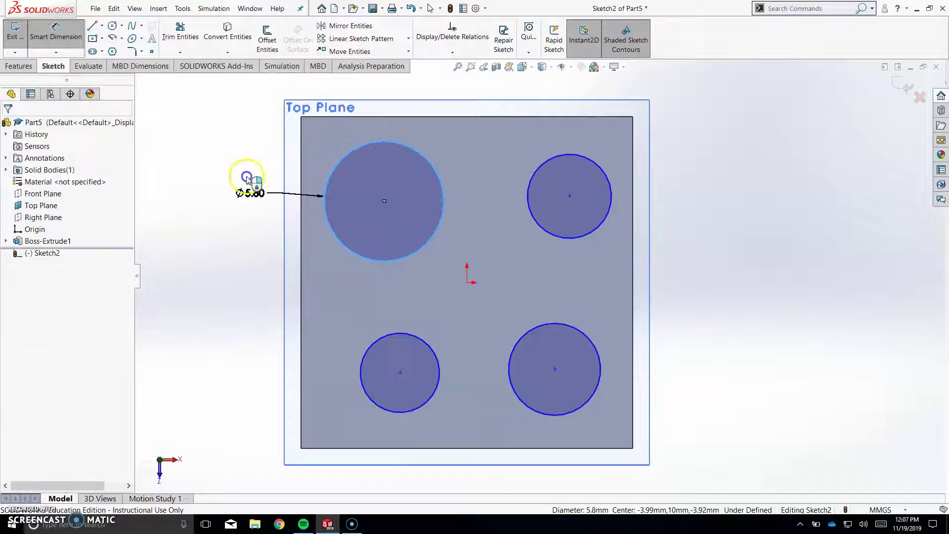
click(248, 176)
text(4)
key(Return)
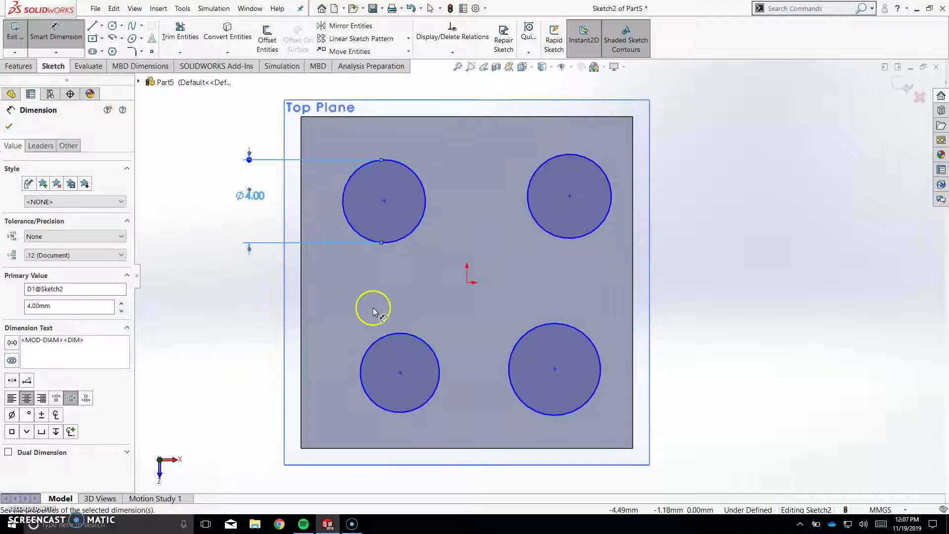
click(393, 335)
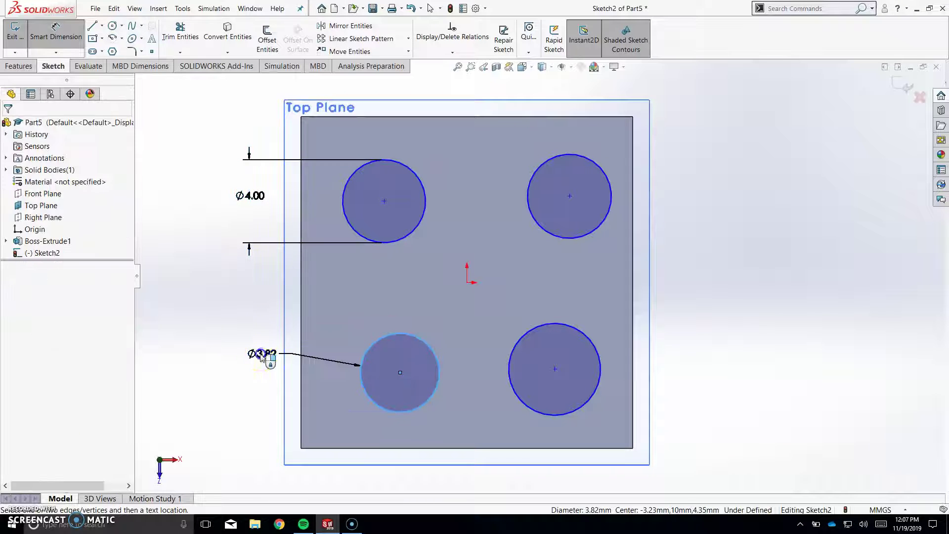
click(261, 355)
text(4)
key(Return)
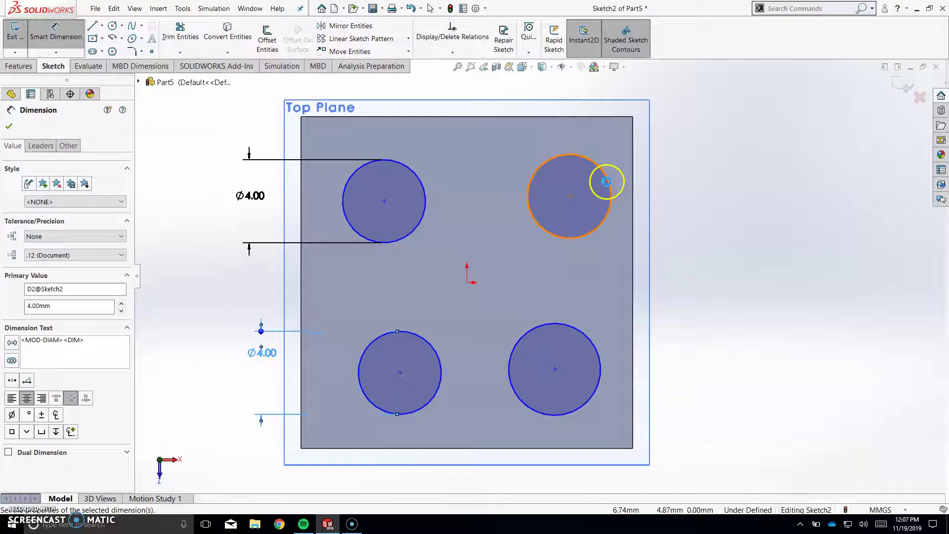
Step: Dimension the upper-right and lower-right circles to a diameter of 4 mm each and leave the Smart Dimension tool
click(606, 182)
click(713, 186)
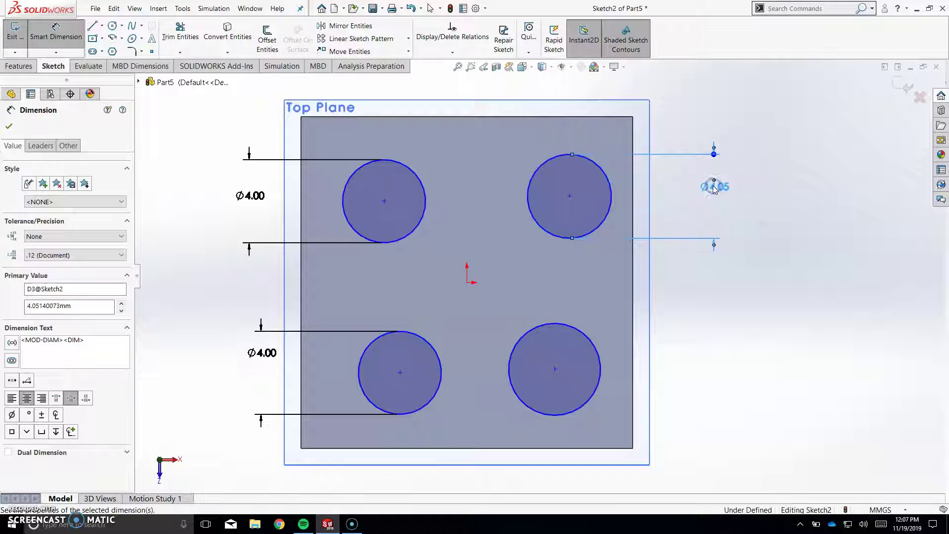
text(4)
key(Return)
click(607, 383)
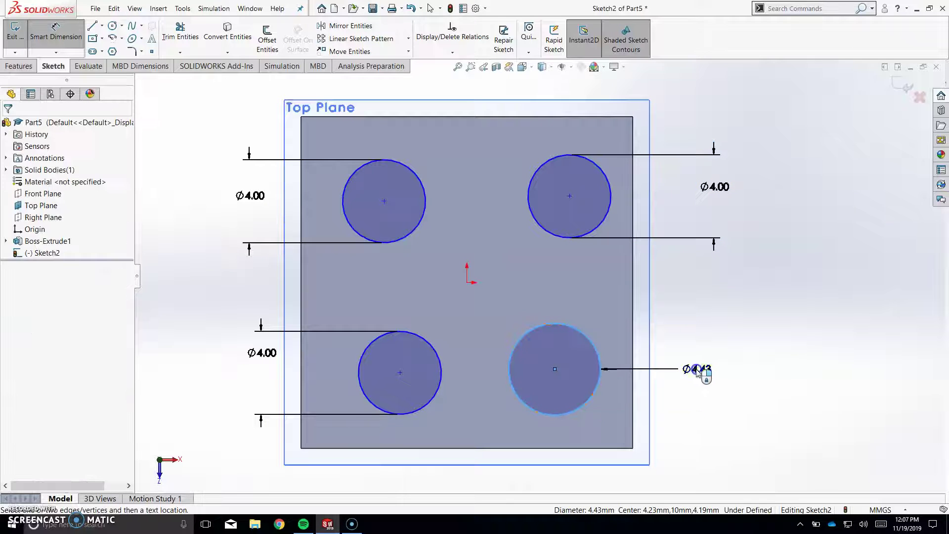
click(679, 366)
text(4)
key(Return)
key(Escape)
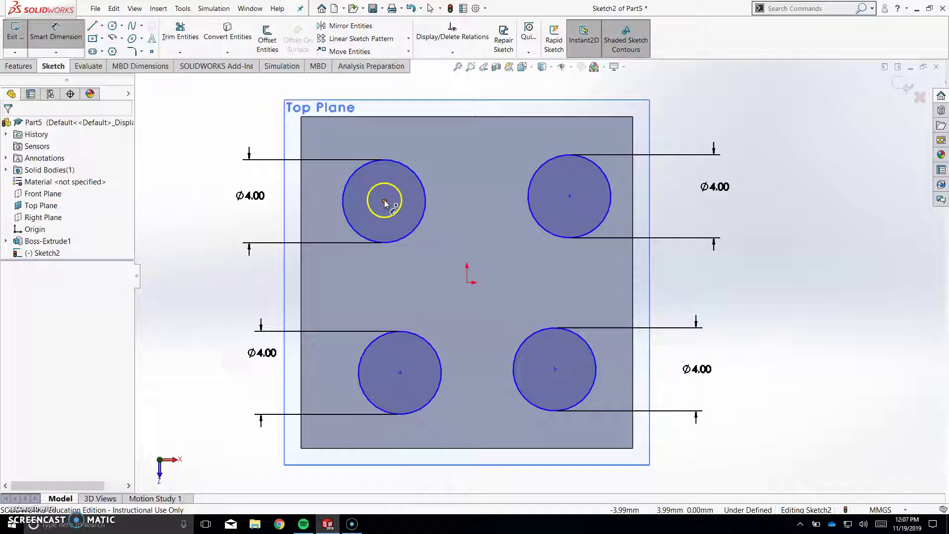
key(Escape)
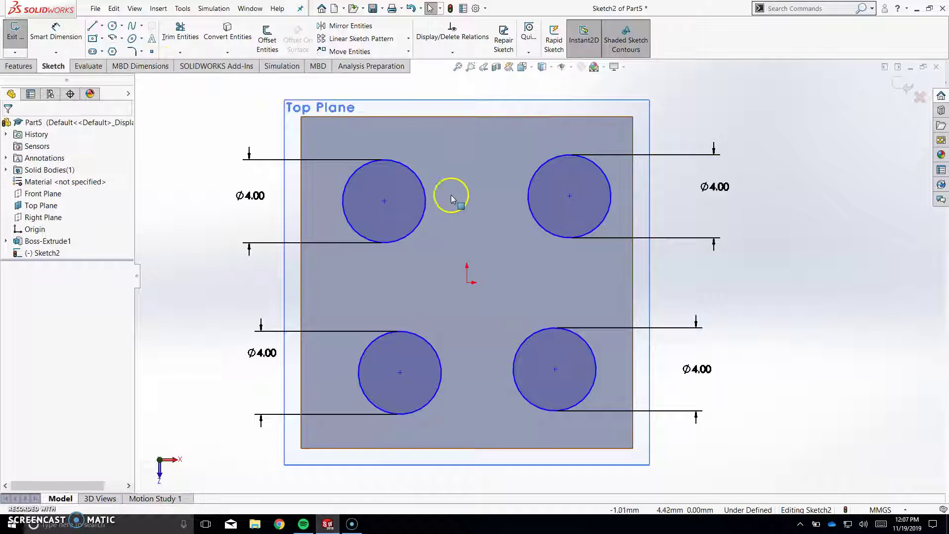
Step: Nudge the upper-left circle and dimension its center 4 mm from the block's upper edge
mouse_move(393, 202)
mouse_down()
mouse_move(355, 243)
mouse_move(369, 213)
mouse_move(168, 216)
mouse_move(449, 212)
mouse_move(394, 197)
mouse_move(381, 218)
mouse_move(369, 196)
mouse_move(381, 196)
mouse_up()
click(237, 211)
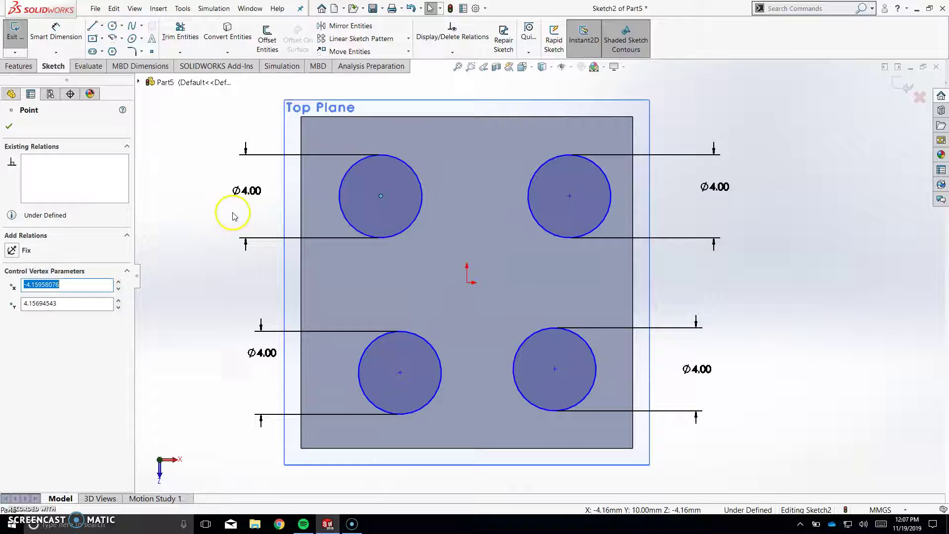
click(55, 29)
click(384, 195)
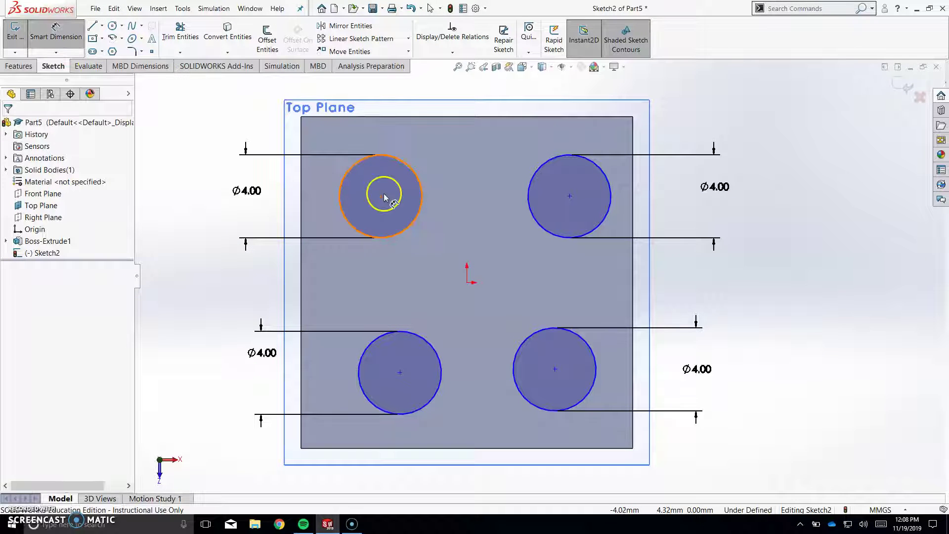
click(380, 196)
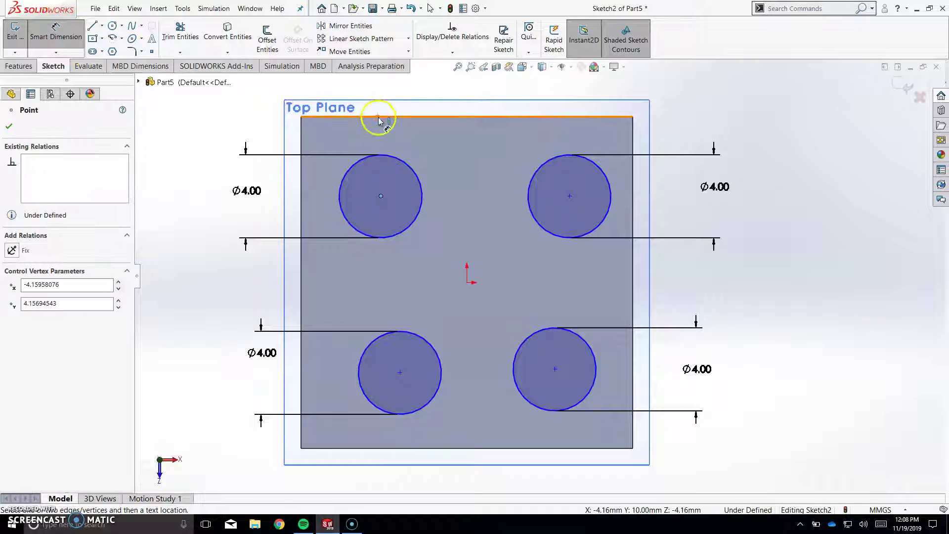
click(379, 121)
click(453, 157)
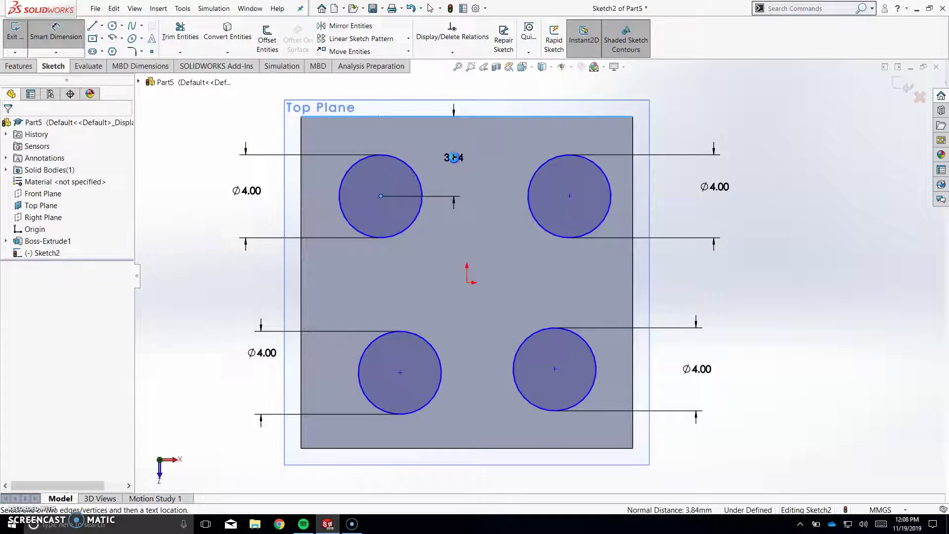
text(4)
key(Return)
Step: Dimension the upper-left circle's center 4 mm from the block's left edge and select its center point
click(393, 186)
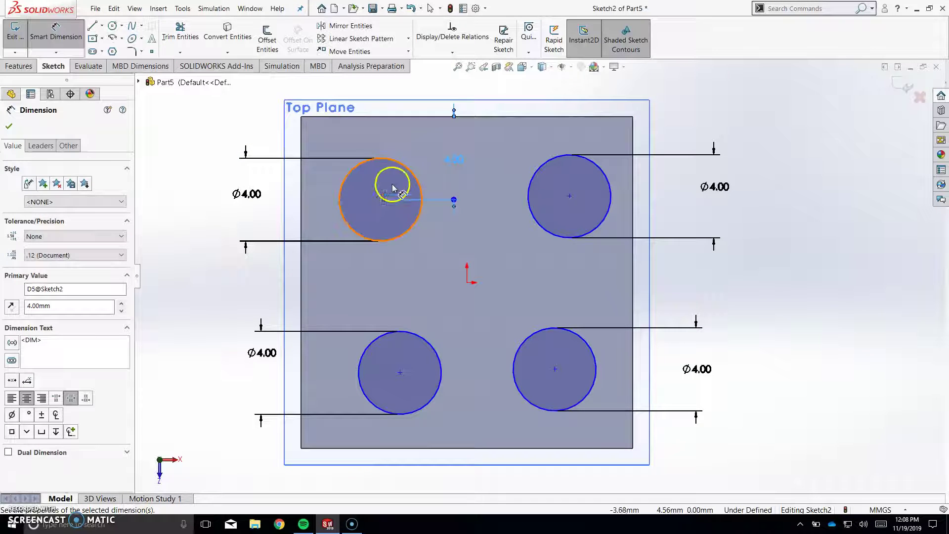
click(381, 200)
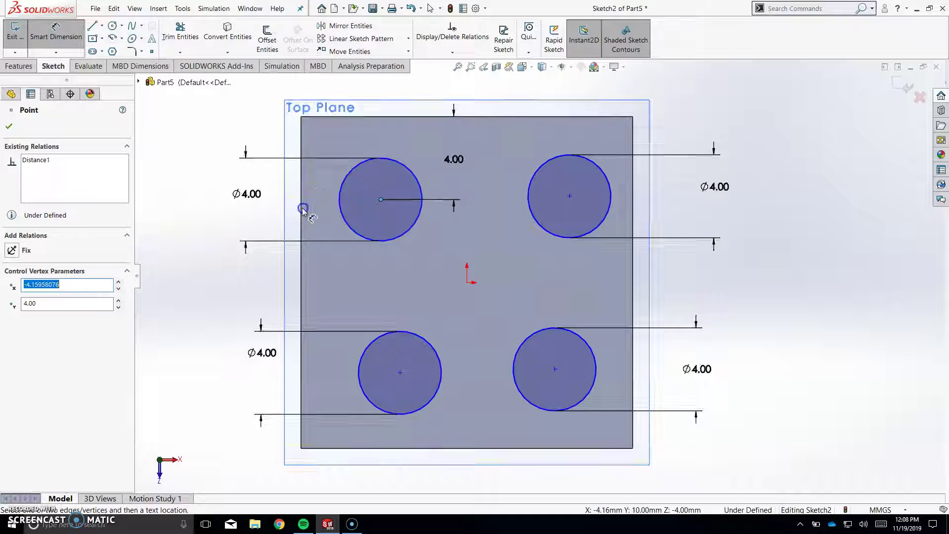
click(304, 212)
click(349, 283)
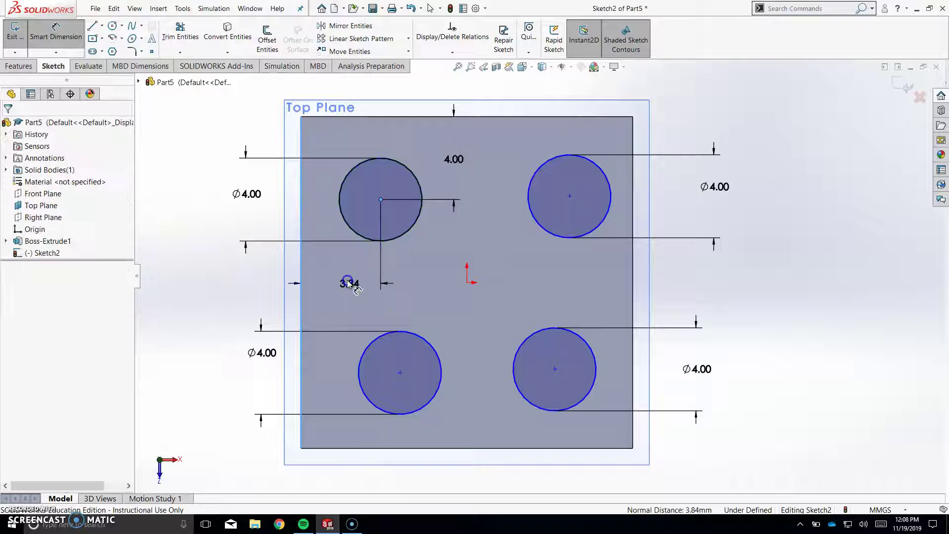
text(4)
key(Return)
click(508, 275)
key(Escape)
click(393, 209)
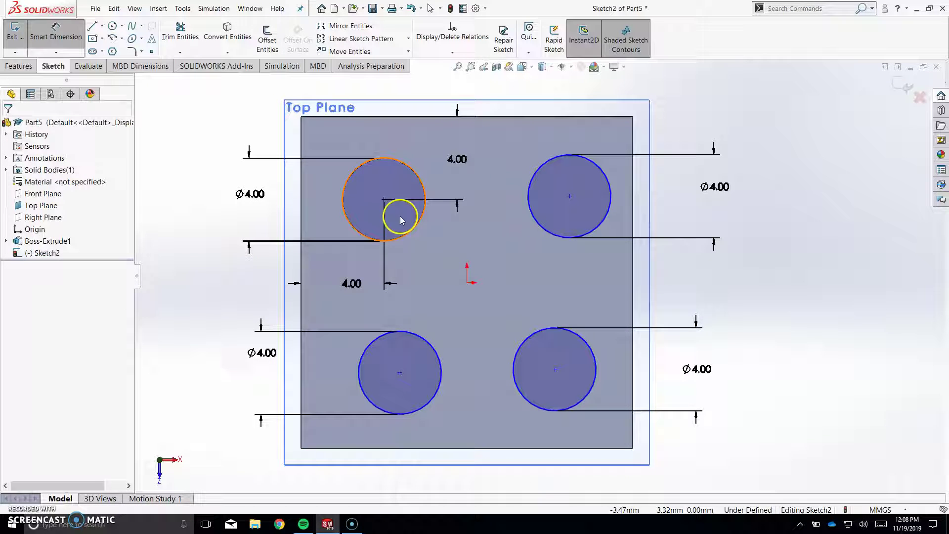
click(384, 200)
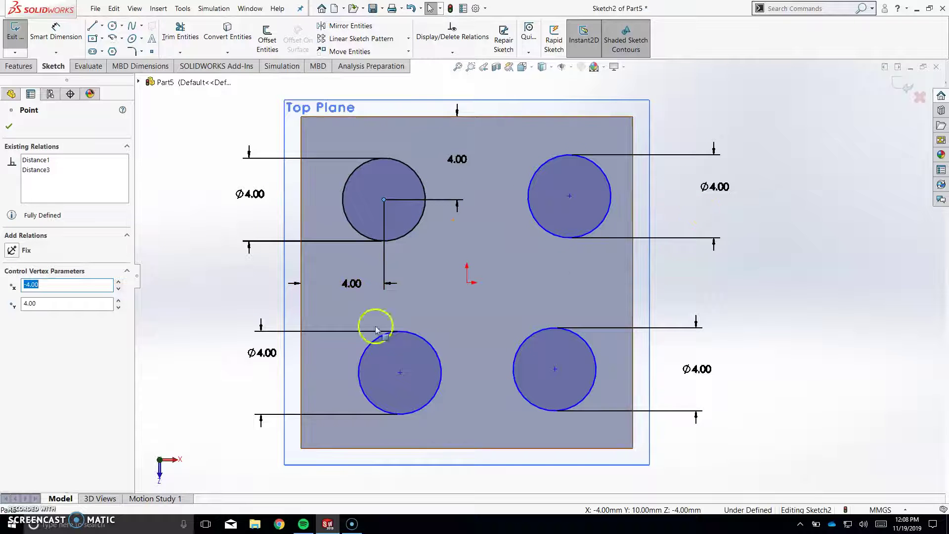
Step: Dimension the lower-left circle's center 4 mm from the block's left edge
click(57, 31)
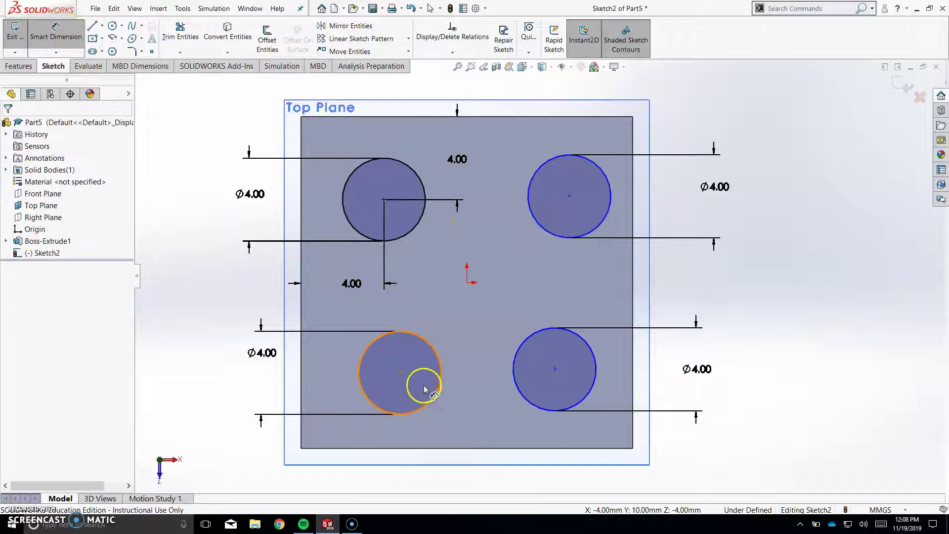
click(400, 372)
click(301, 391)
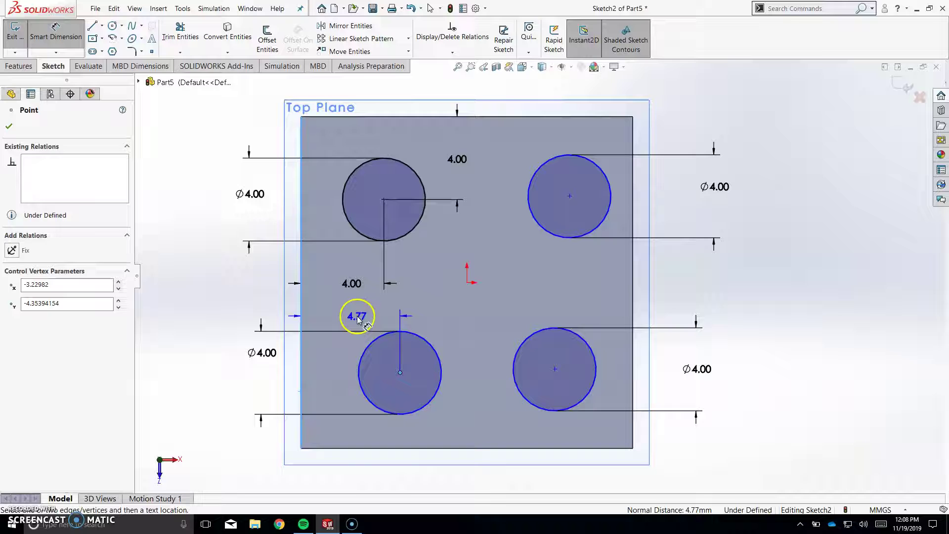
click(353, 316)
text(4.00mm)
key(Return)
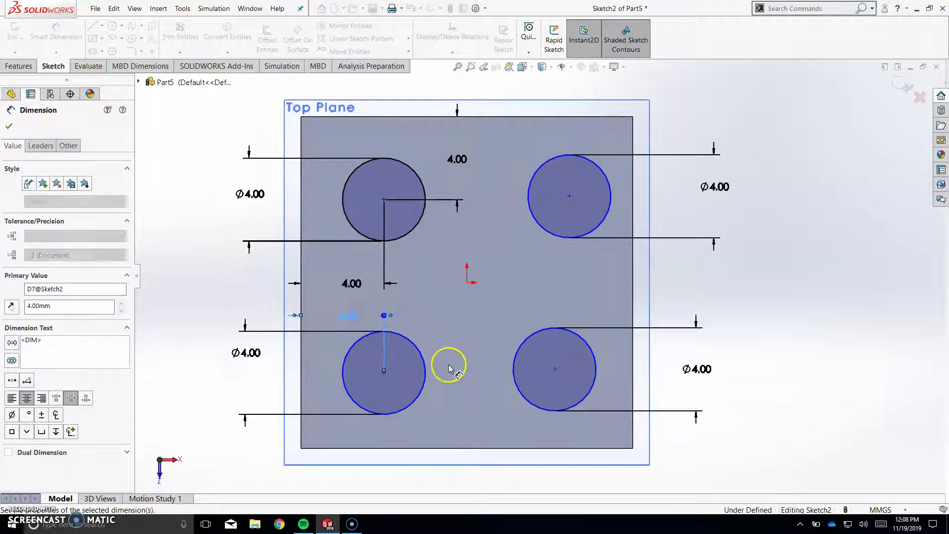
Step: Dimension the lower-left circle's center 4 mm from the block's lower edge
click(384, 373)
click(388, 448)
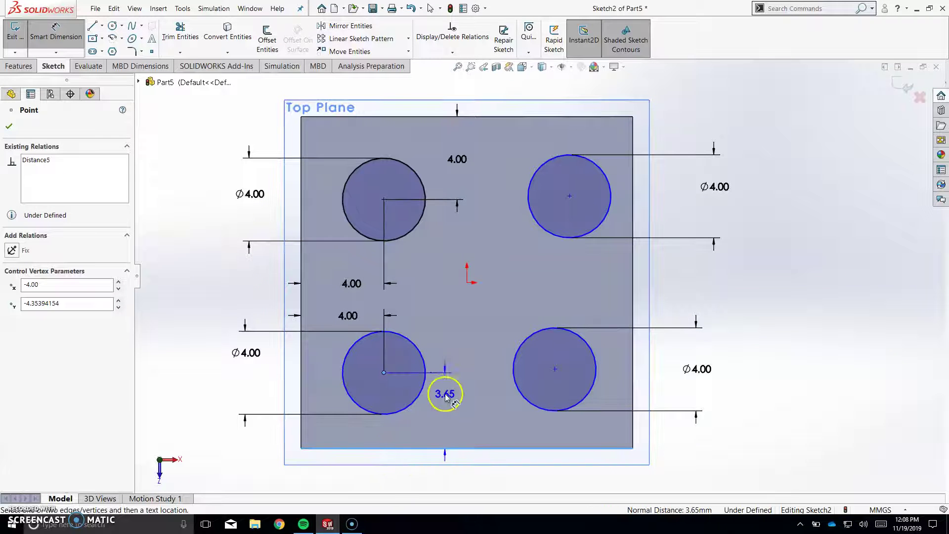
click(445, 401)
text(4)
key(Return)
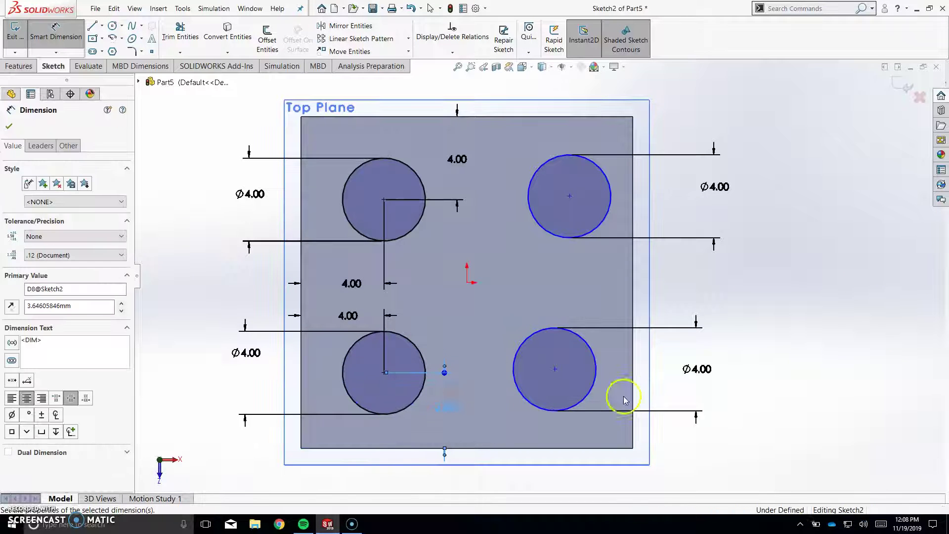
Step: Dimension the lower-right circle's center 4 mm from the block's lower edge
click(556, 372)
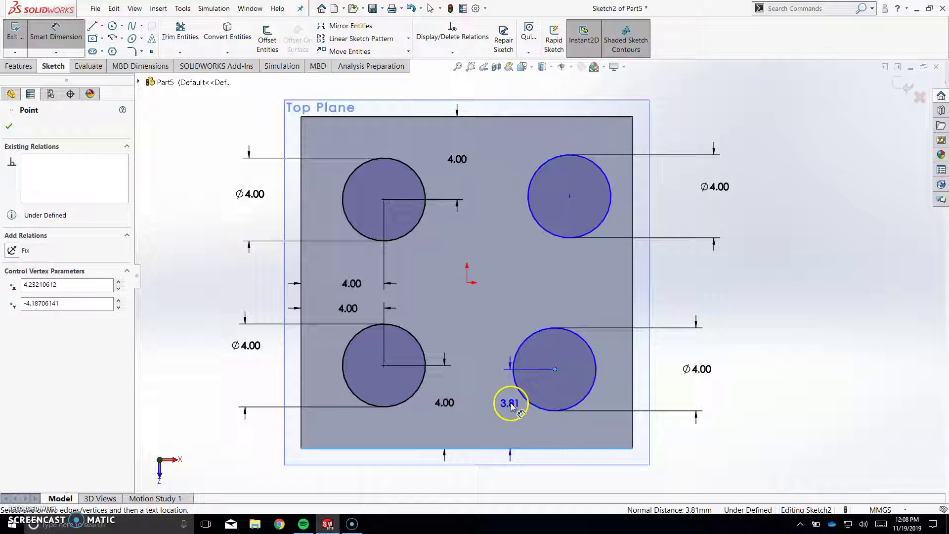
click(510, 405)
text(4)
key(Return)
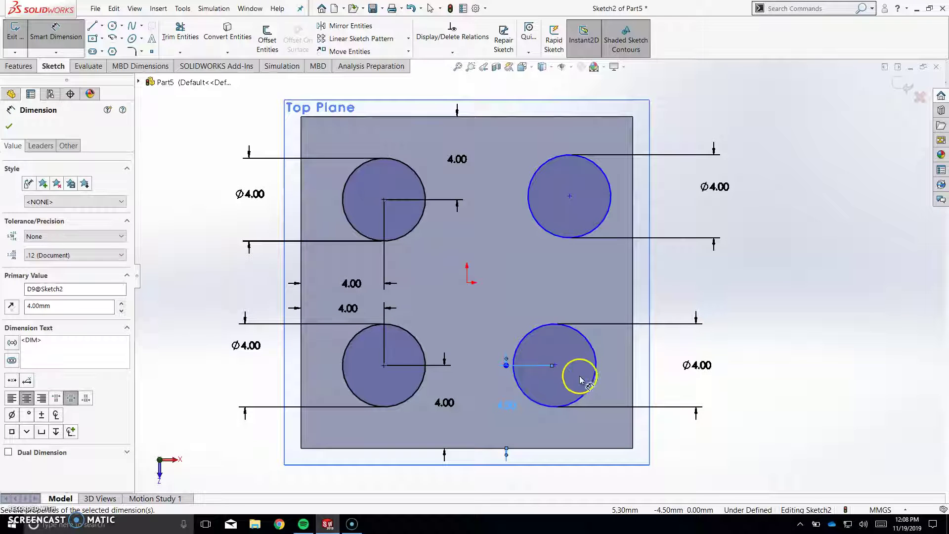
Step: Dimension the lower-right circle's center 4 mm from the block's right edge
click(555, 366)
click(633, 359)
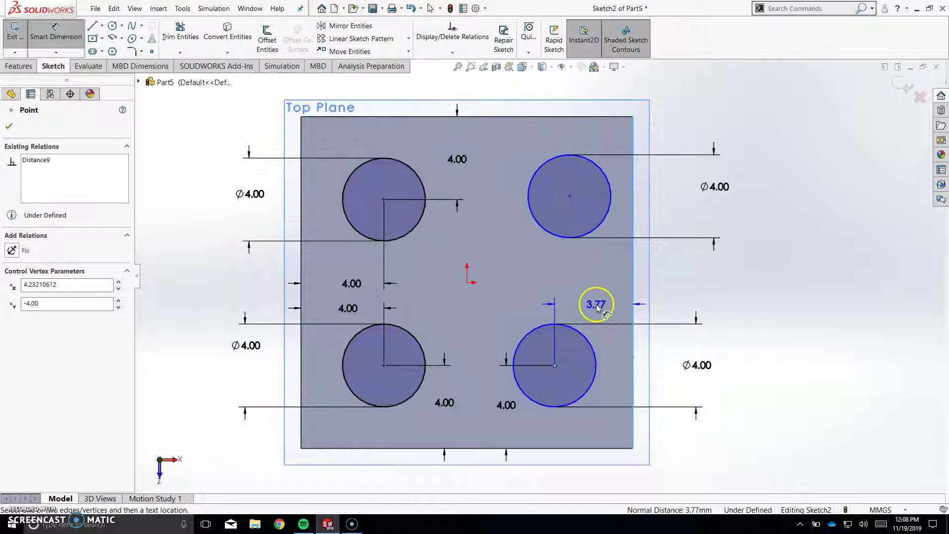
click(601, 306)
text(4)
key(Return)
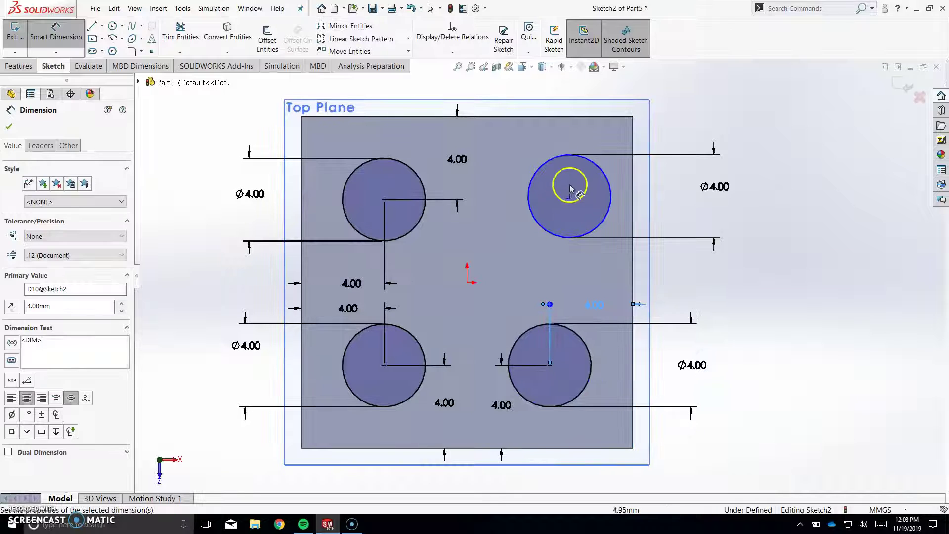
Step: Dimension the upper-right circle's center 4 mm from the block's right edge and leave the Smart Dimension tool
click(568, 197)
click(634, 192)
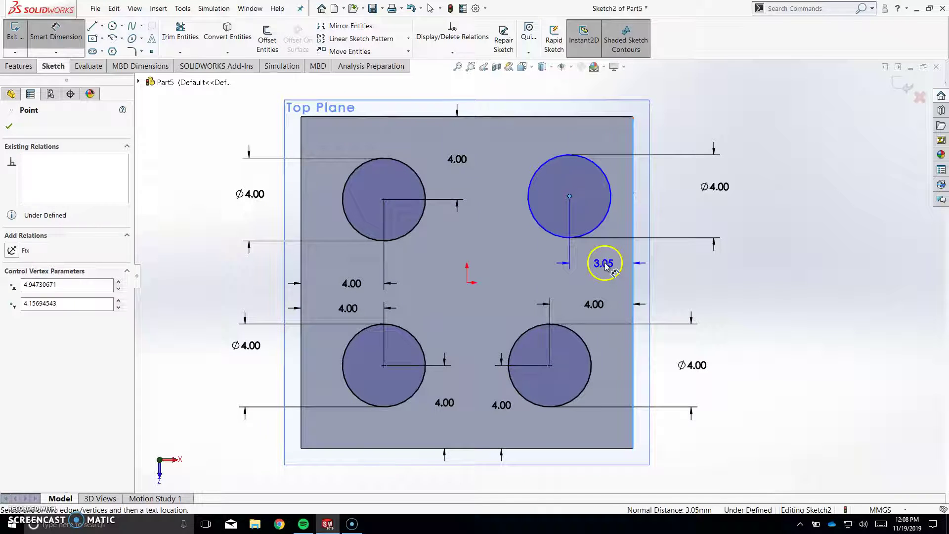
click(603, 265)
text(4)
key(Return)
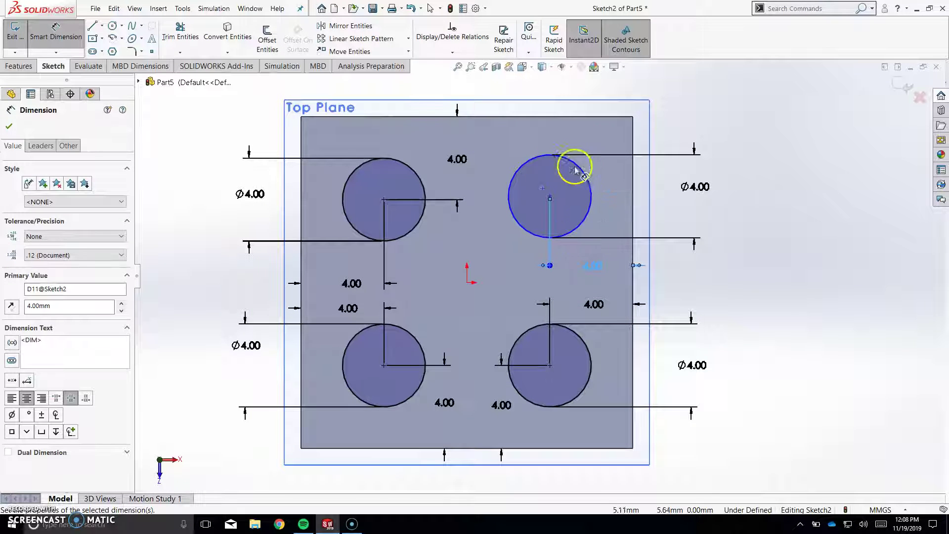
key(Escape)
click(586, 207)
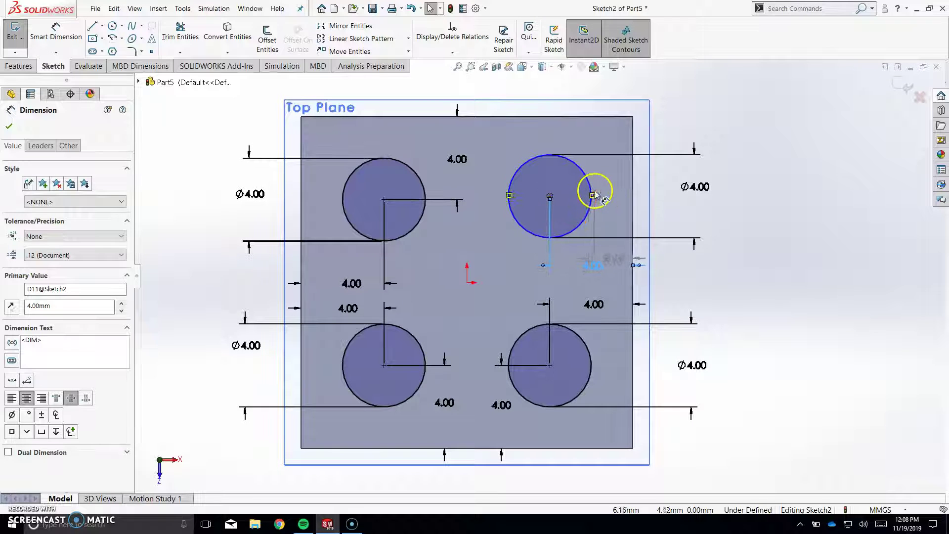
Step: Dimension the upper-right circle's center 4 mm from the block's upper edge and leave the Smart Dimension tool
click(72, 38)
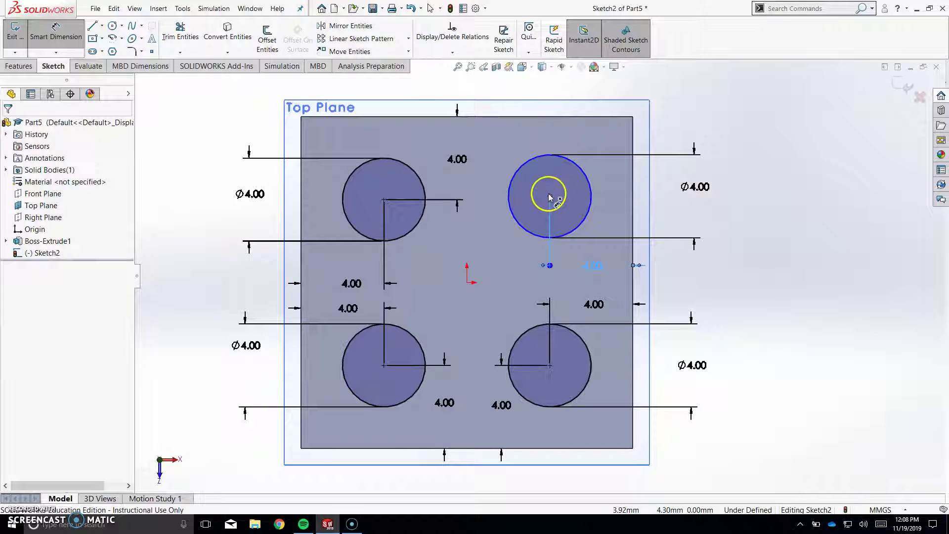
click(549, 197)
click(547, 117)
click(667, 140)
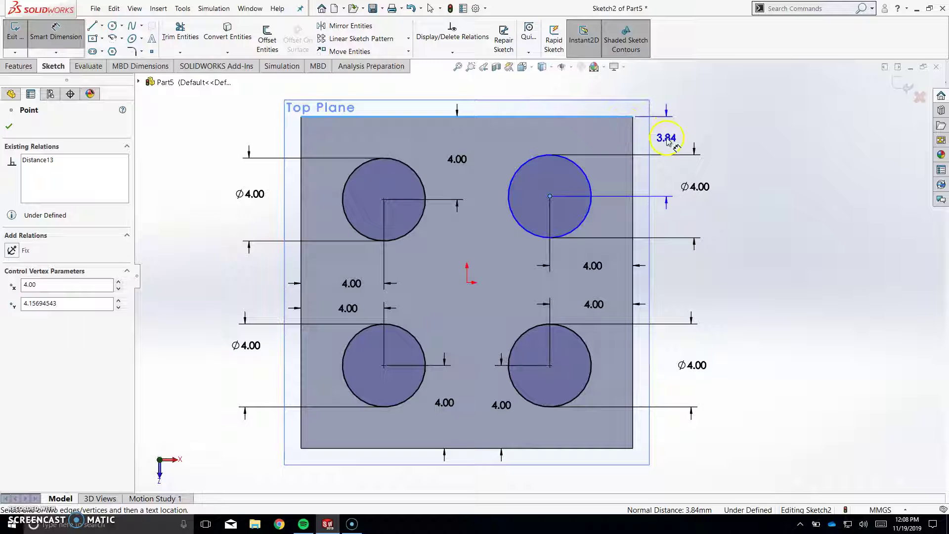
click(663, 113)
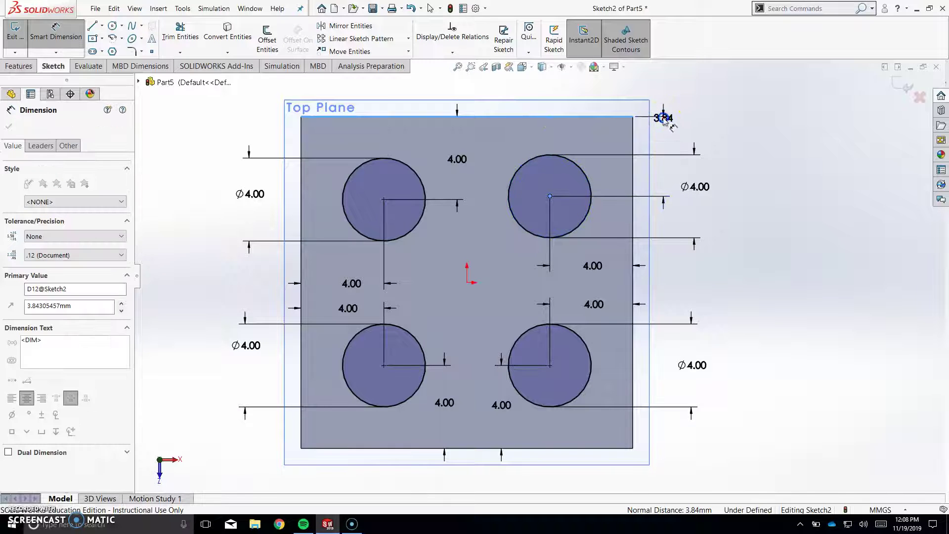
text(4)
key(Return)
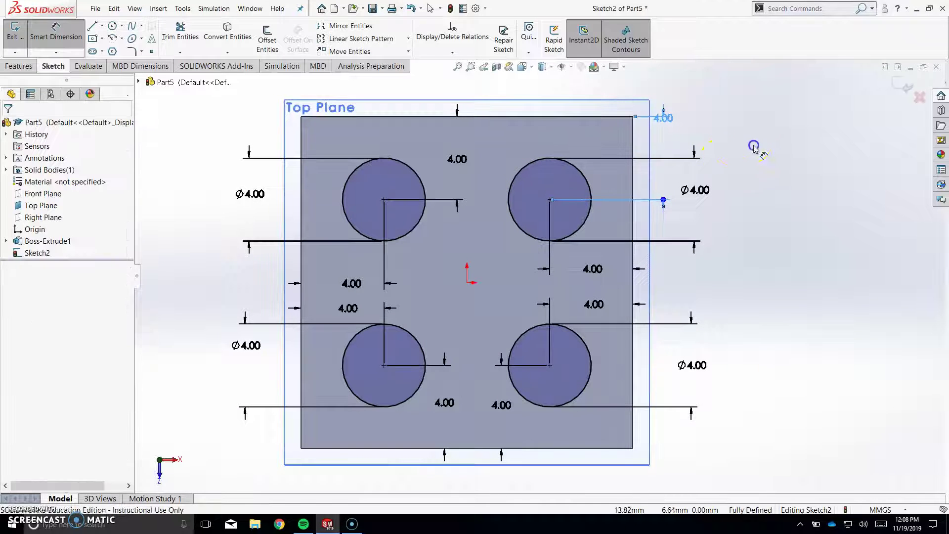
key(Escape)
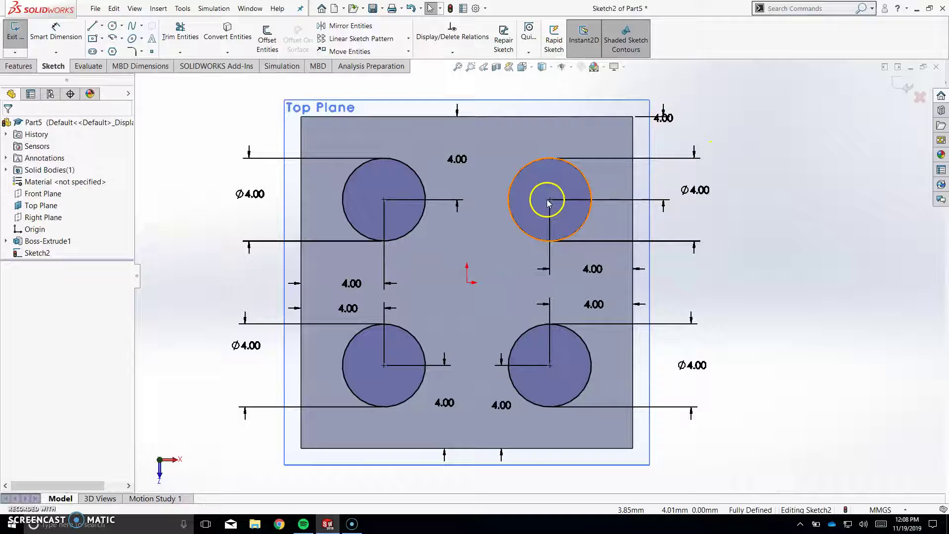
click(546, 204)
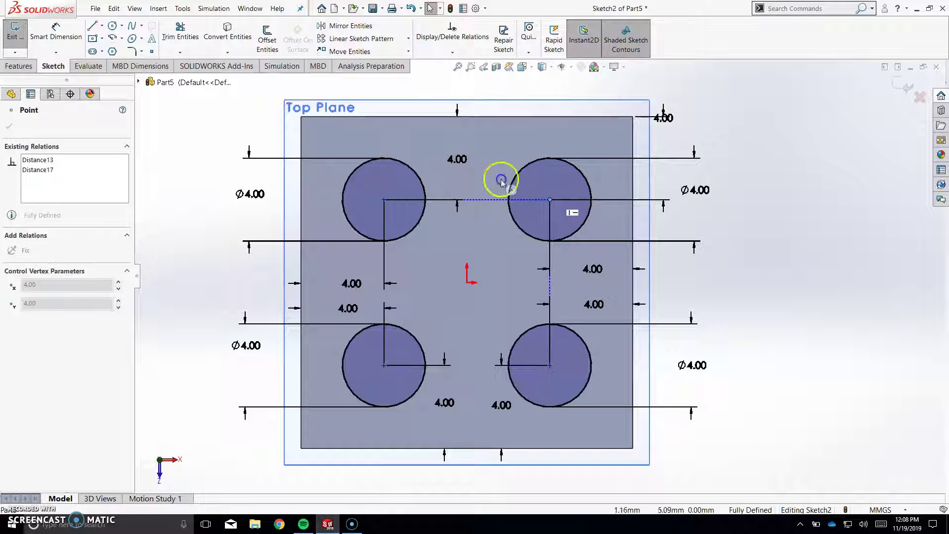
click(829, 226)
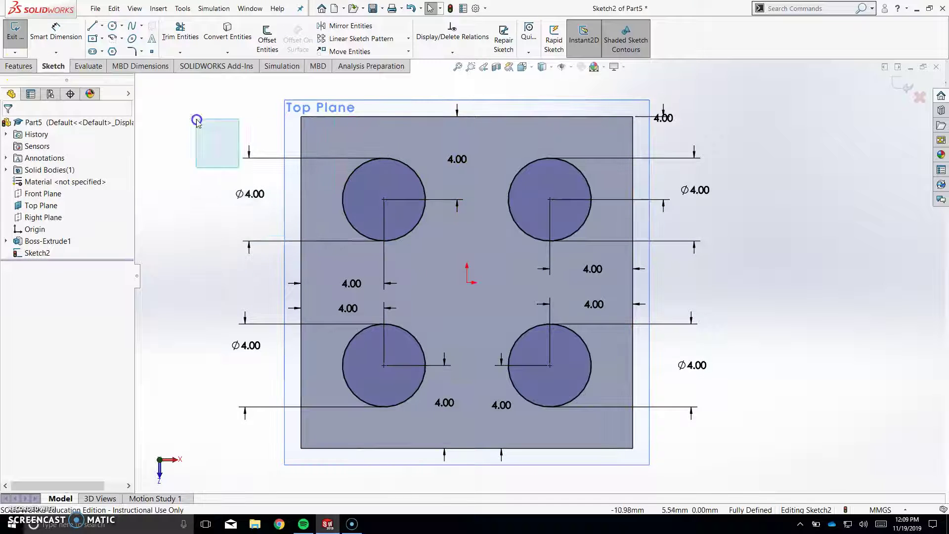
drag(196, 118, 435, 256)
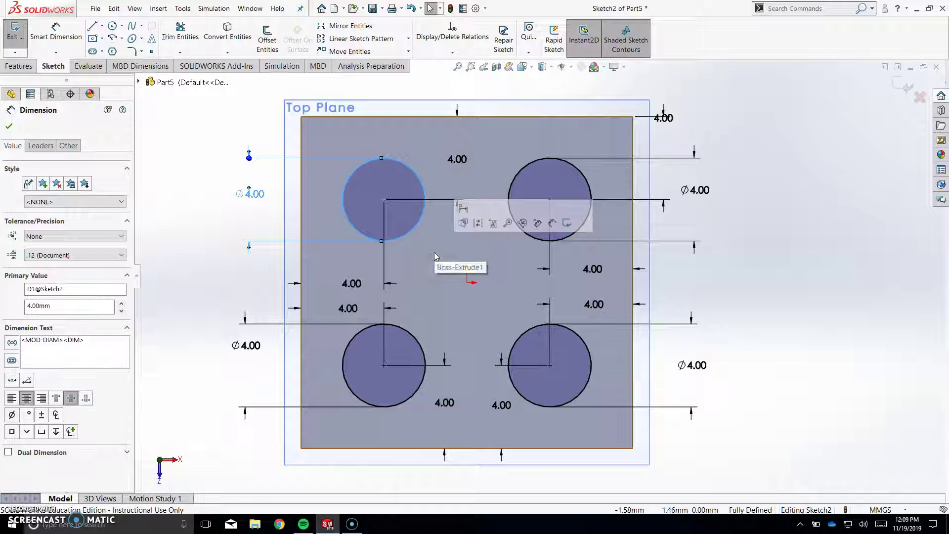
click(254, 227)
double_click(251, 194)
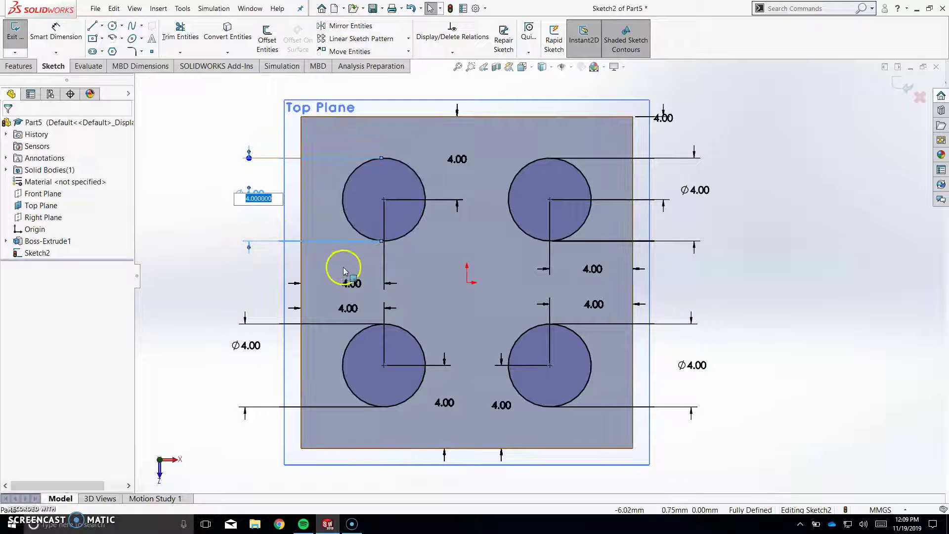
key(Escape)
click(250, 194)
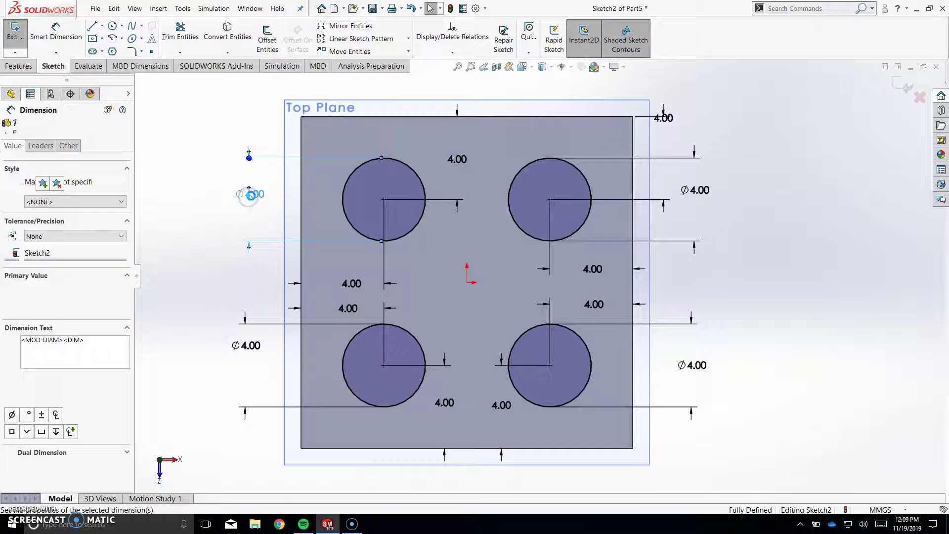
double_click(251, 194)
key(Escape)
click(239, 208)
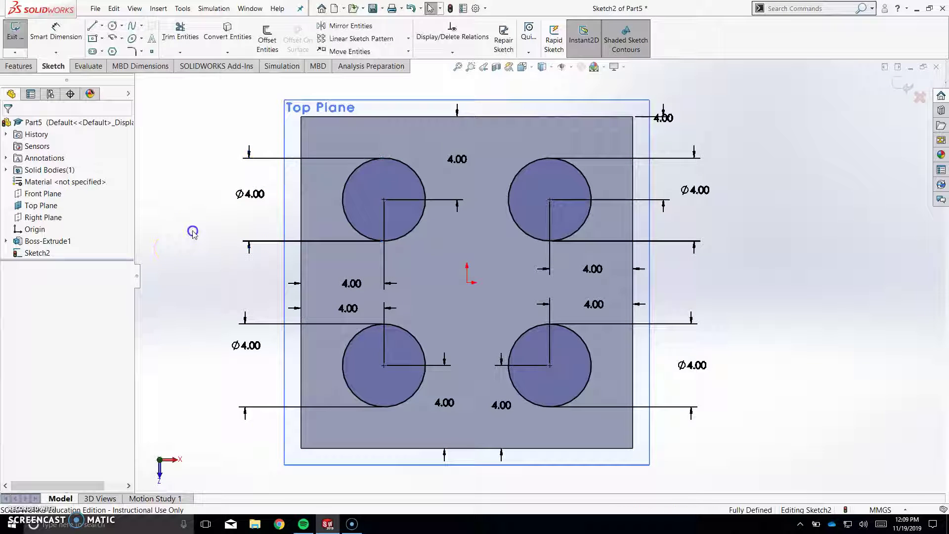
Step: Delete all four circles with their dimensions from the sketch, undo the deletion and clear the selection
key(f)
click(469, 239)
drag(469, 239, 803, 441)
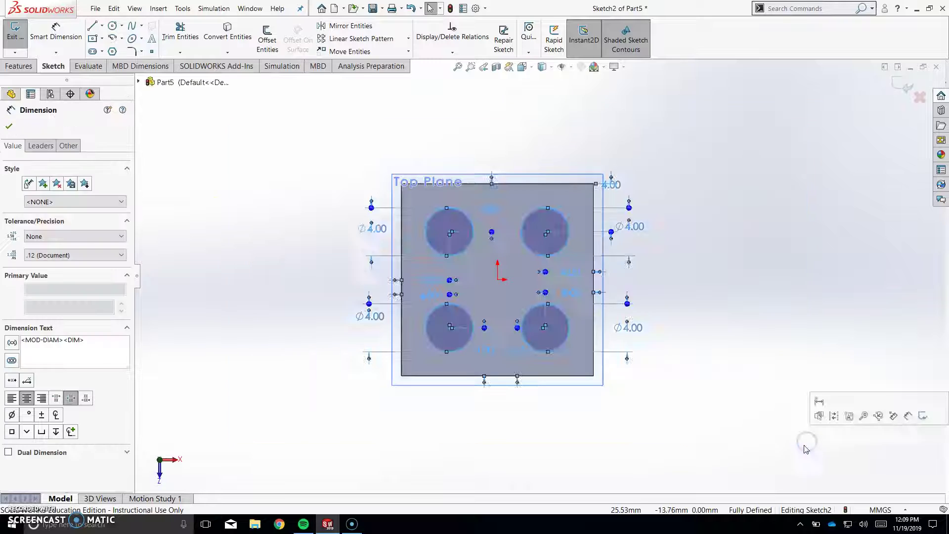
key(Delete)
key(ctrl+z)
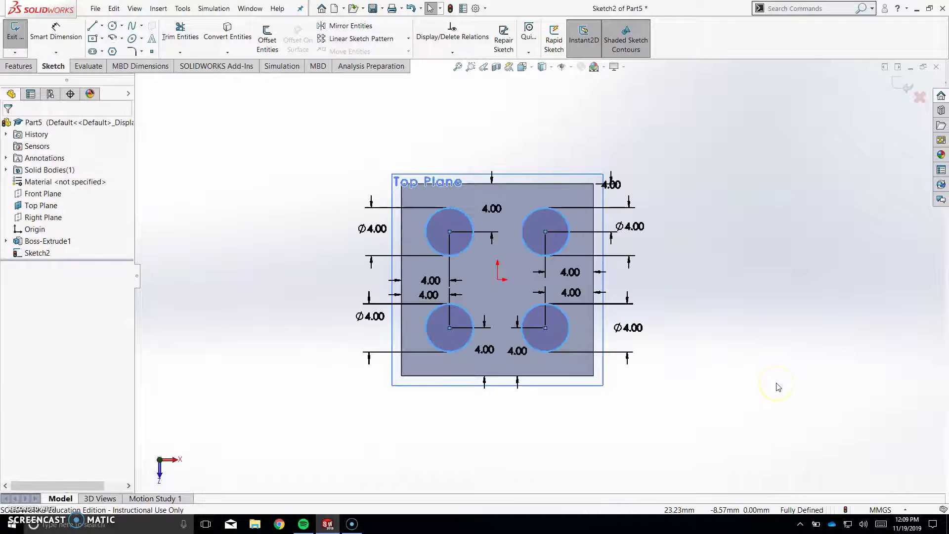
click(780, 201)
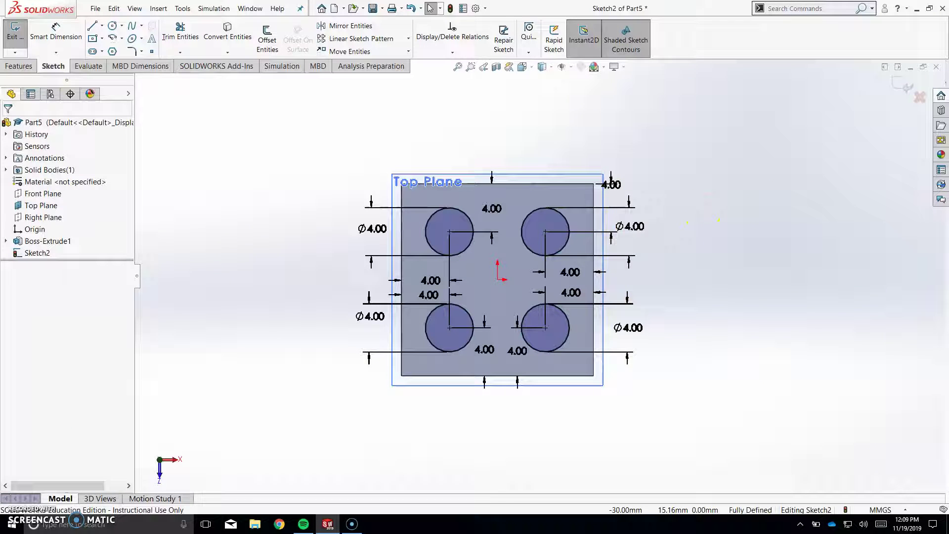
Step: Set up a blind boss extrusion of the four circles with a depth of 2 mm, merged with the block
click(18, 66)
click(20, 36)
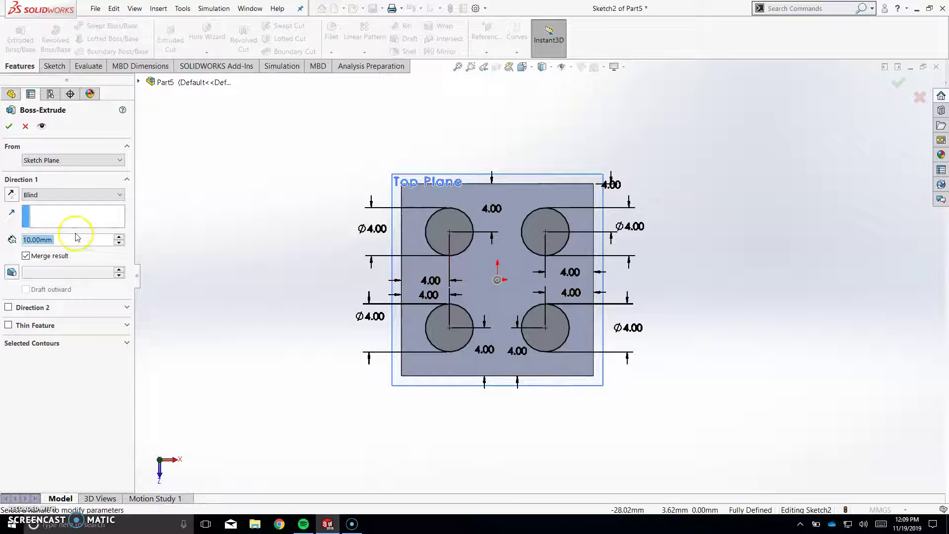
scroll(608, 212, down, 3)
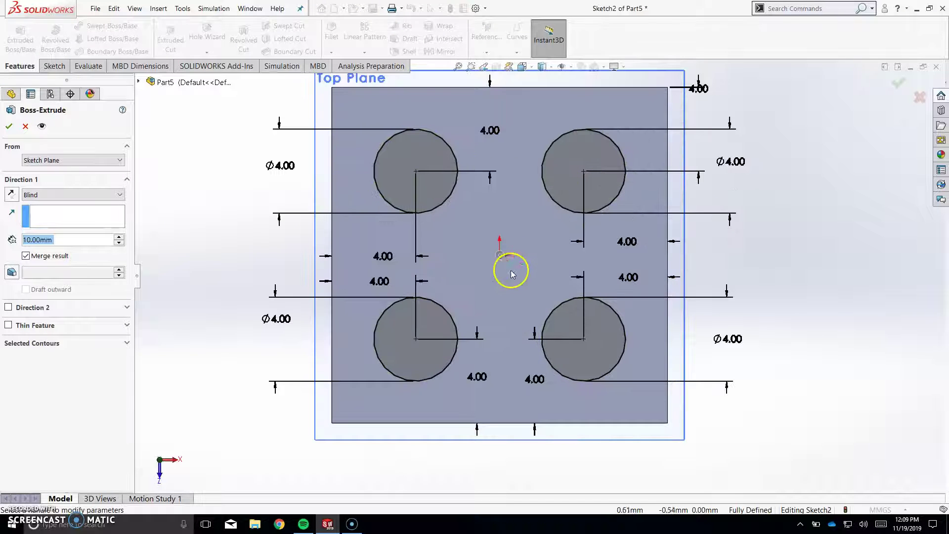
middle_drag(657, 456, 303, 199)
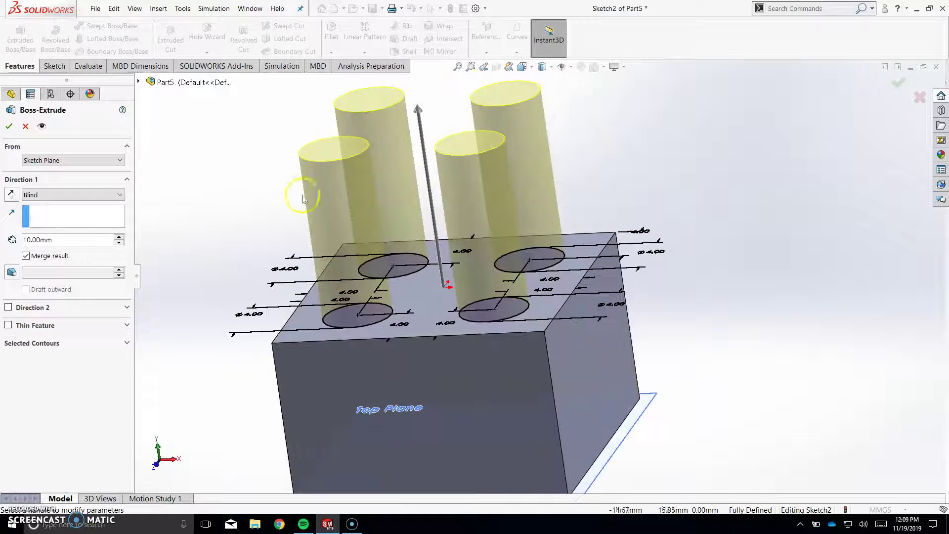
text(2)
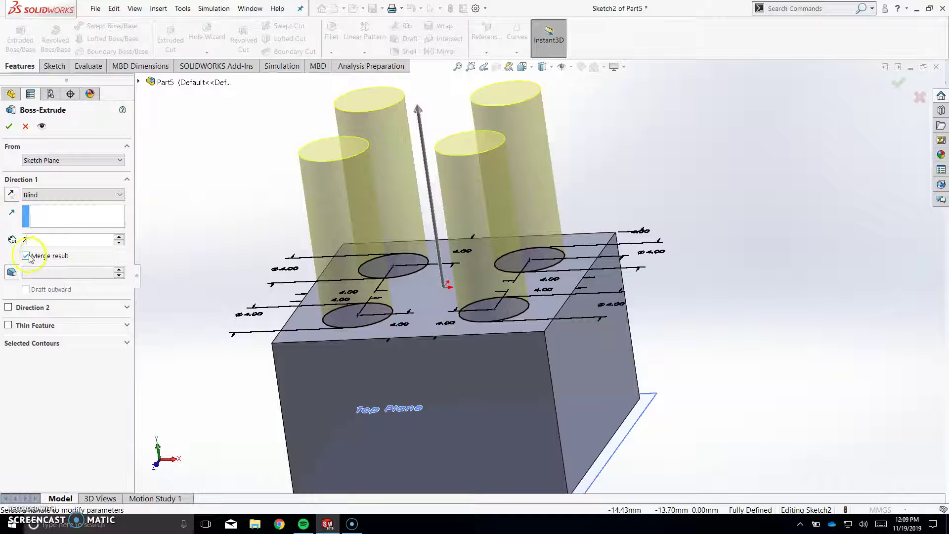
click(27, 256)
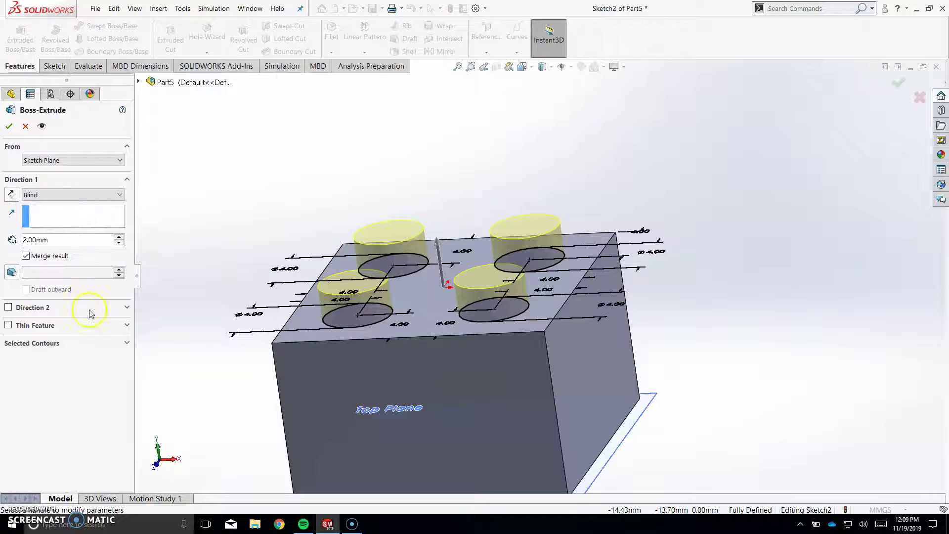
click(97, 345)
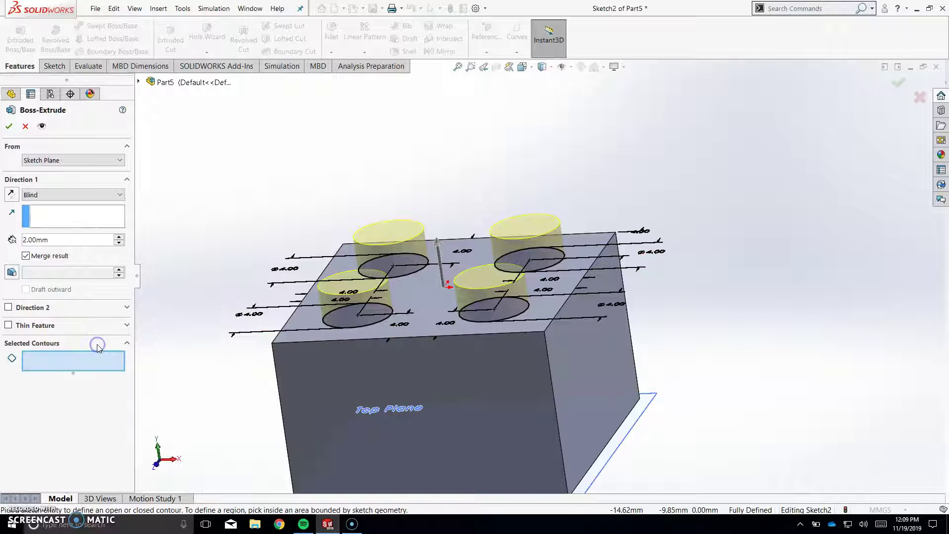
click(369, 309)
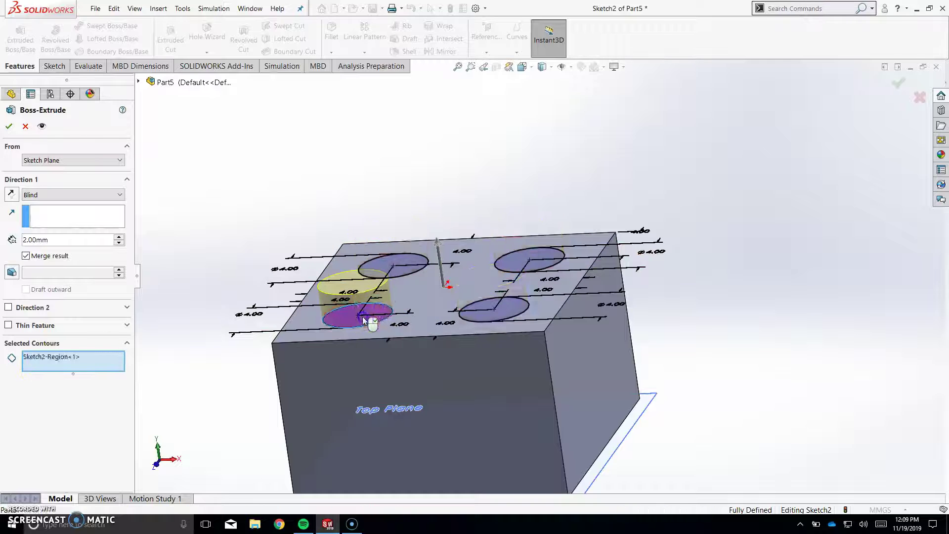
click(396, 270)
click(543, 255)
click(508, 312)
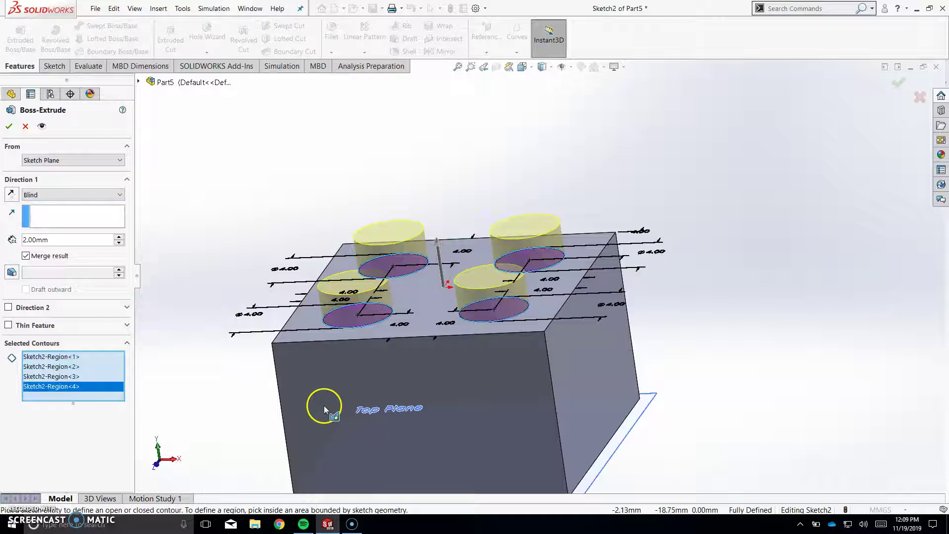
right_click(89, 395)
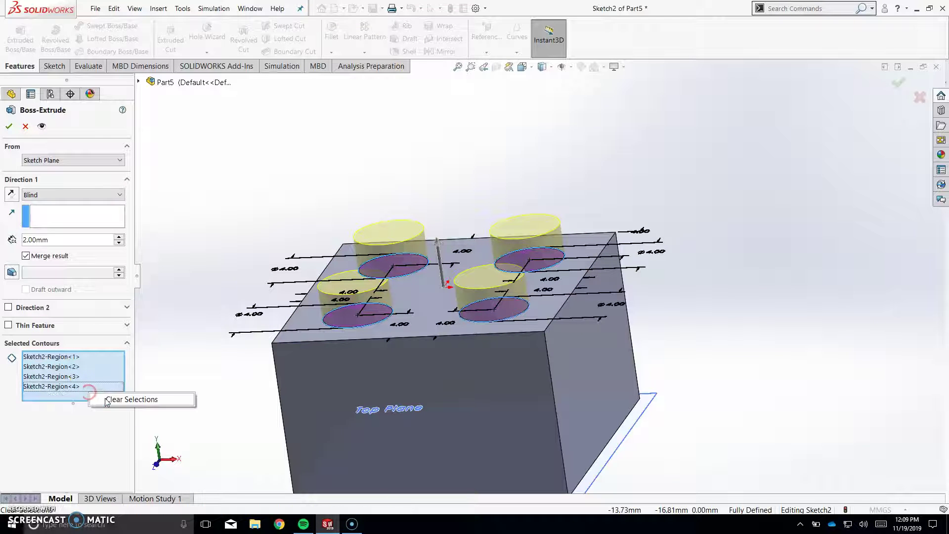
click(113, 399)
Step: Select the four circle regions as the extrusion contours, complete the 2 mm blind boss extrusion and clear the selection
click(366, 327)
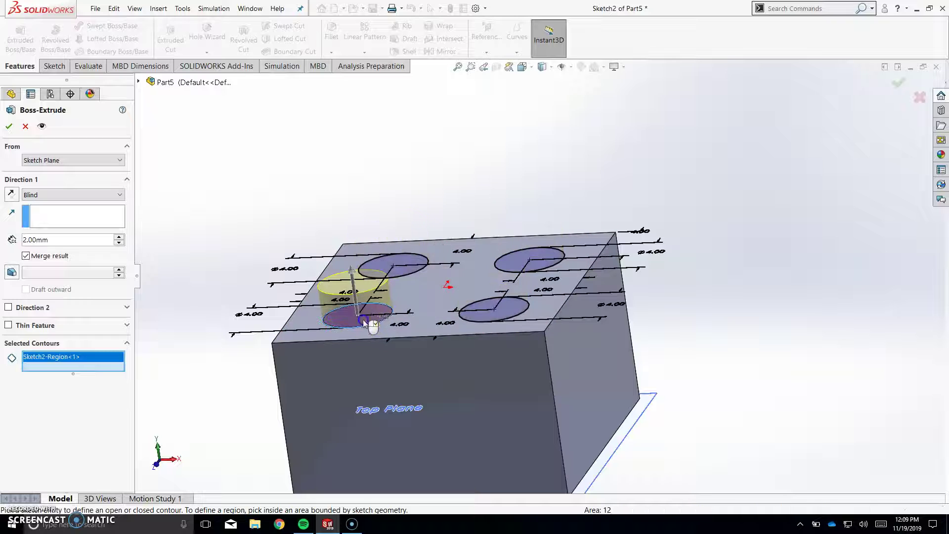
click(396, 269)
click(535, 253)
click(513, 305)
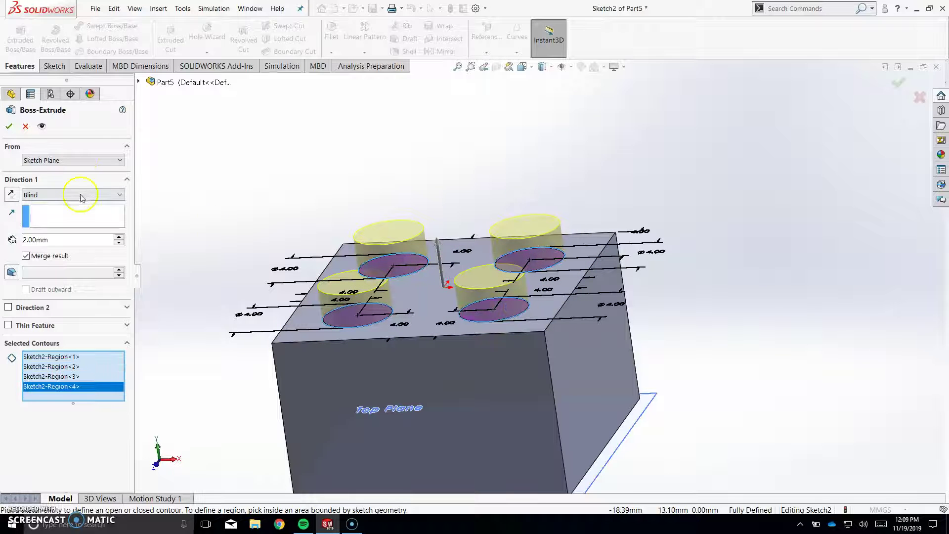
click(9, 126)
middle_drag(435, 148, 563, 317)
click(612, 330)
click(374, 216)
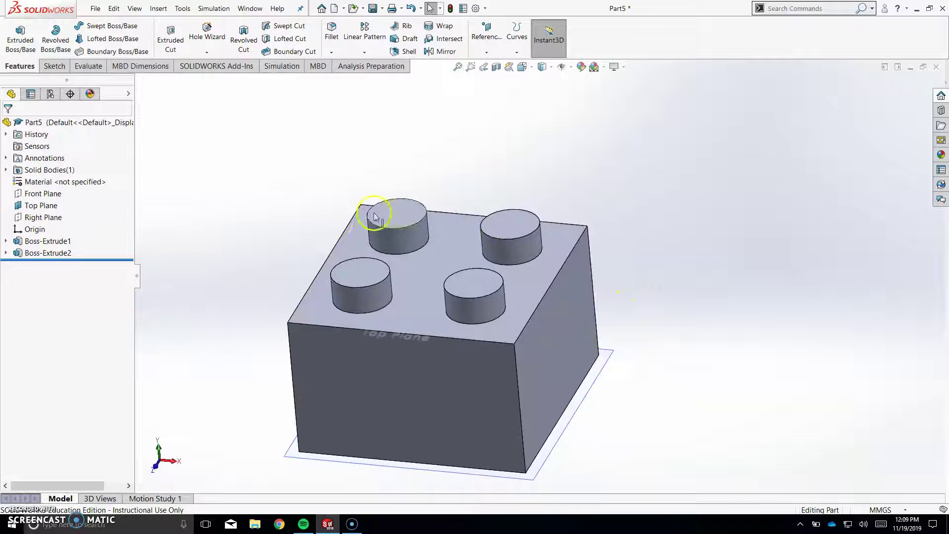
Step: Start a Shell feature on the studded block and set its wall thickness to 1 mm
click(62, 72)
click(21, 69)
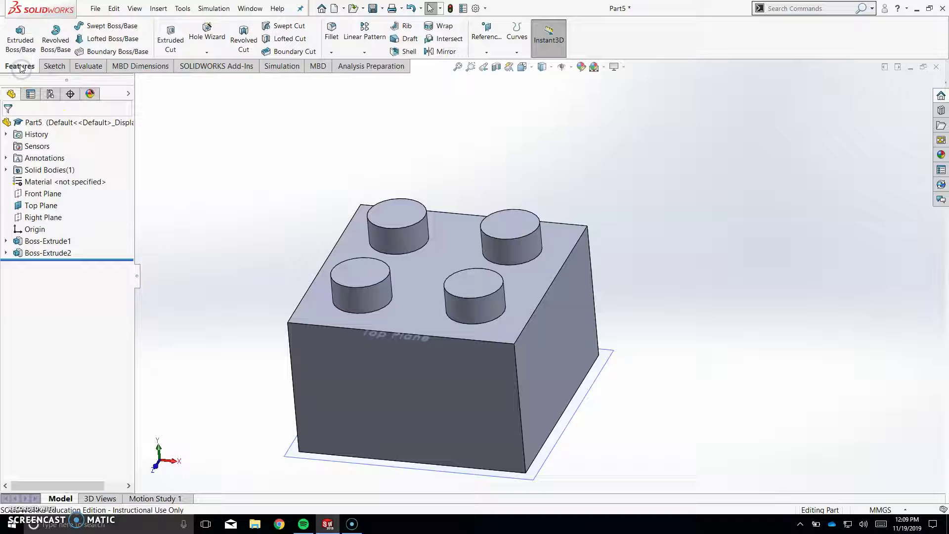
click(404, 53)
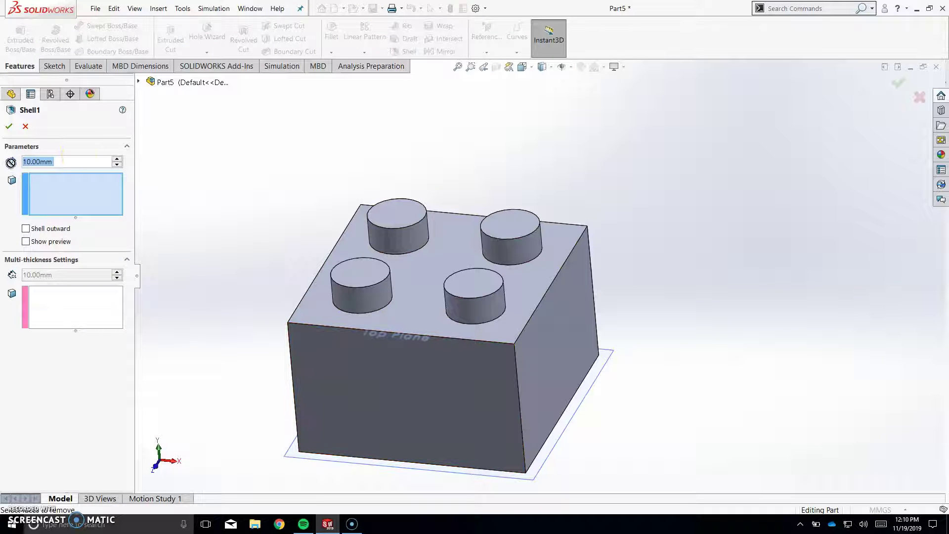
text(1)
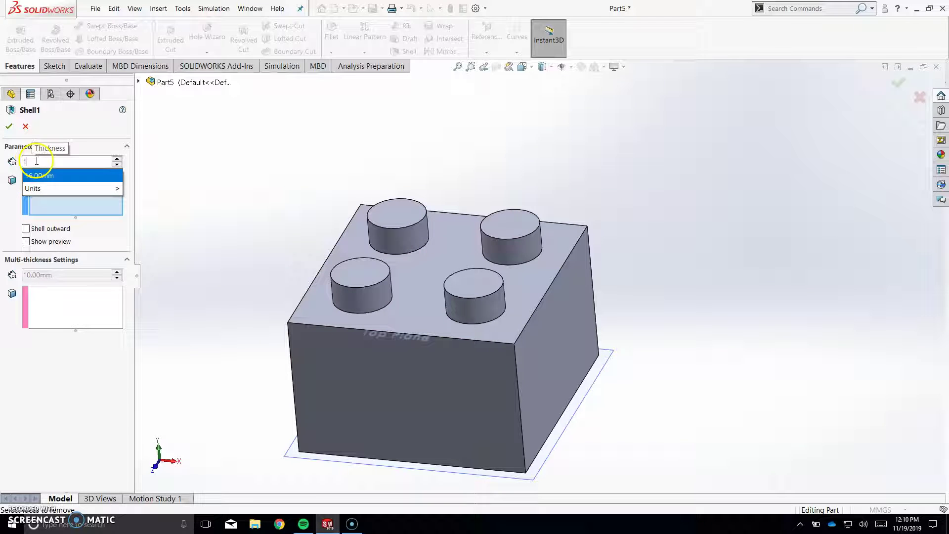
key(Return)
triple_click(53, 163)
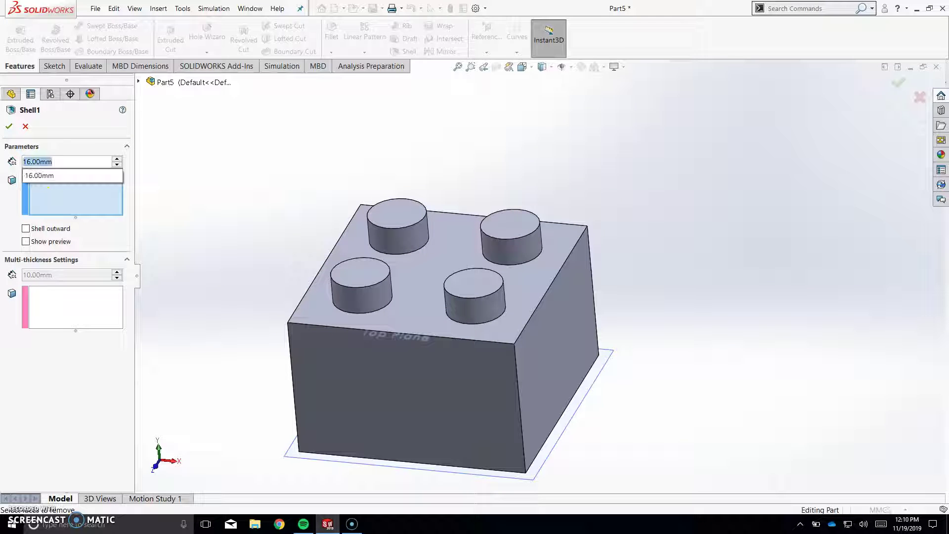
text(1)
key(Return)
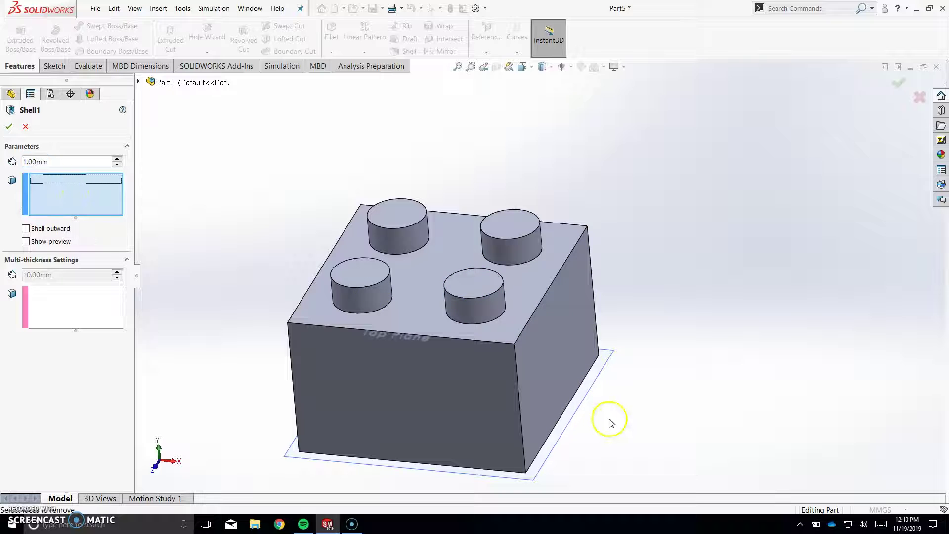
Step: Choose the block's bottom face as the face to remove, preview the shell and complete it
middle_drag(608, 420, 488, 341)
click(465, 379)
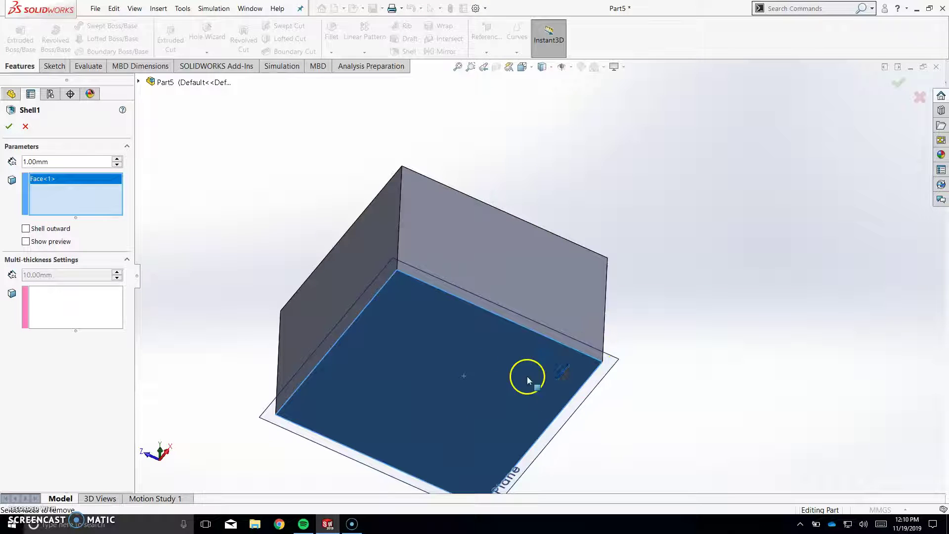
click(25, 241)
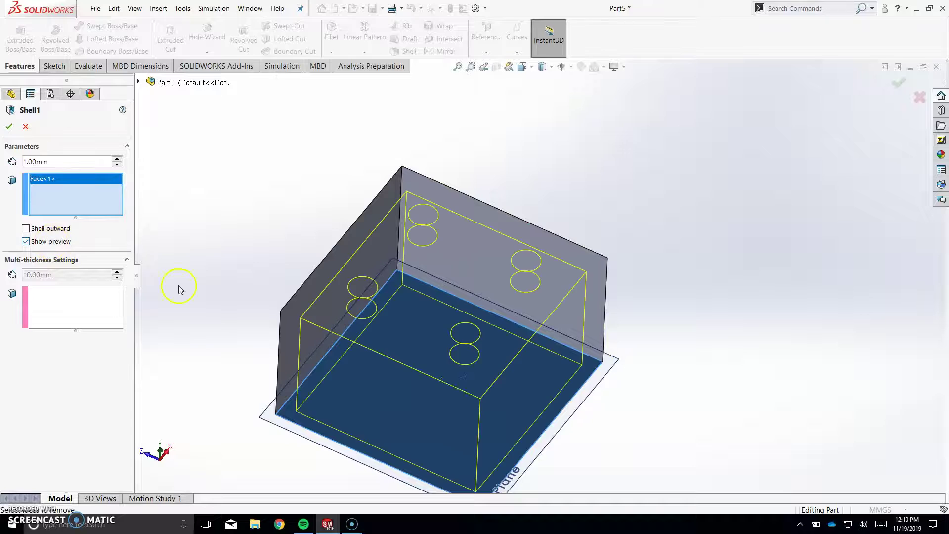
middle_drag(483, 388, 220, 313)
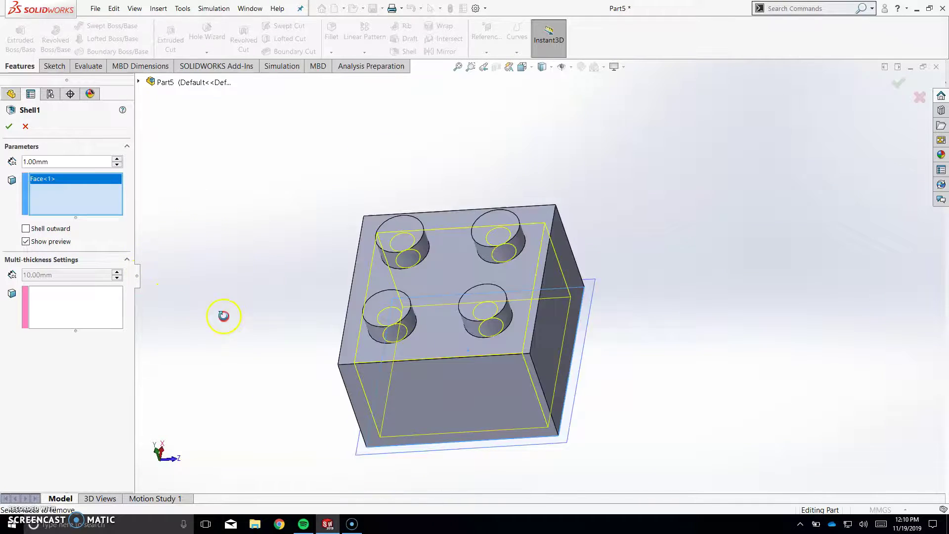
click(900, 95)
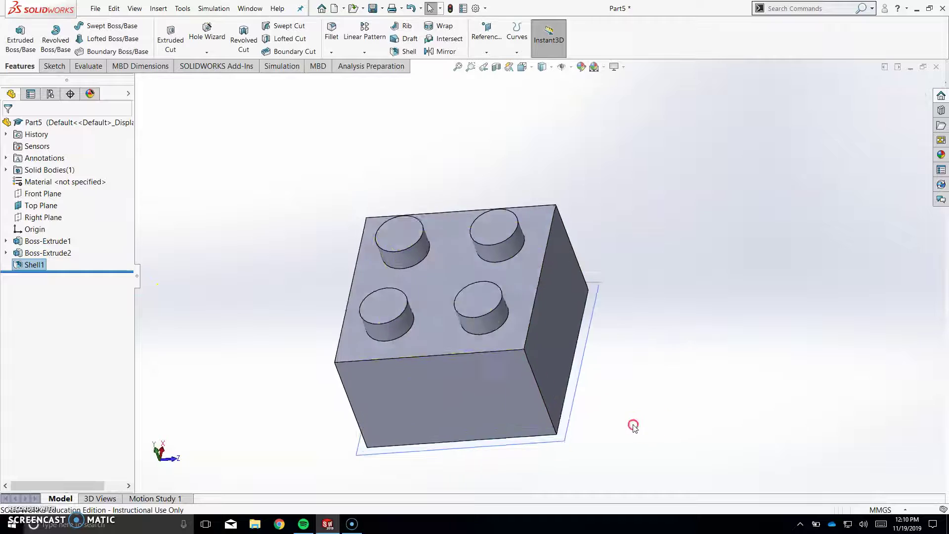
Step: Roll the model back to before the shell, inspect a Front Plane section offset 3 mm and cancel the section view
middle_drag(631, 424, 585, 153)
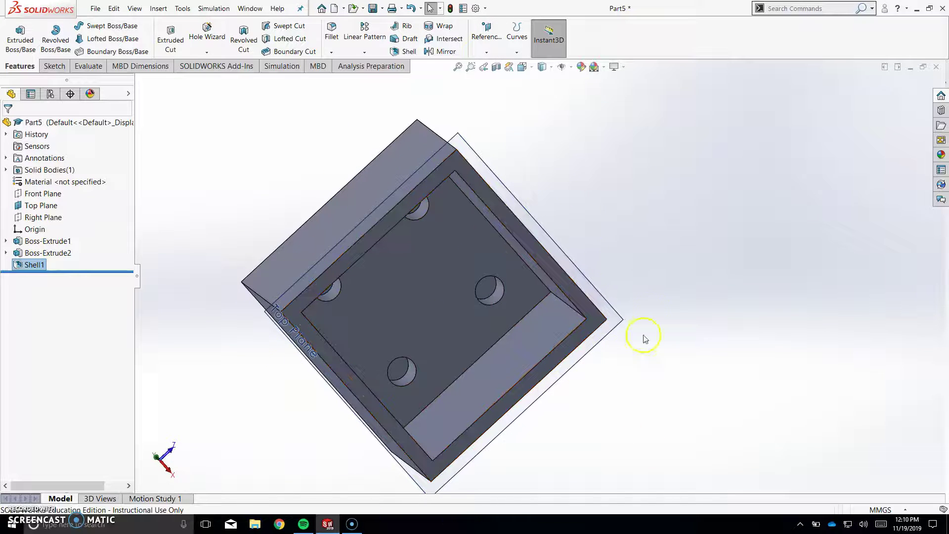
middle_drag(643, 339, 720, 430)
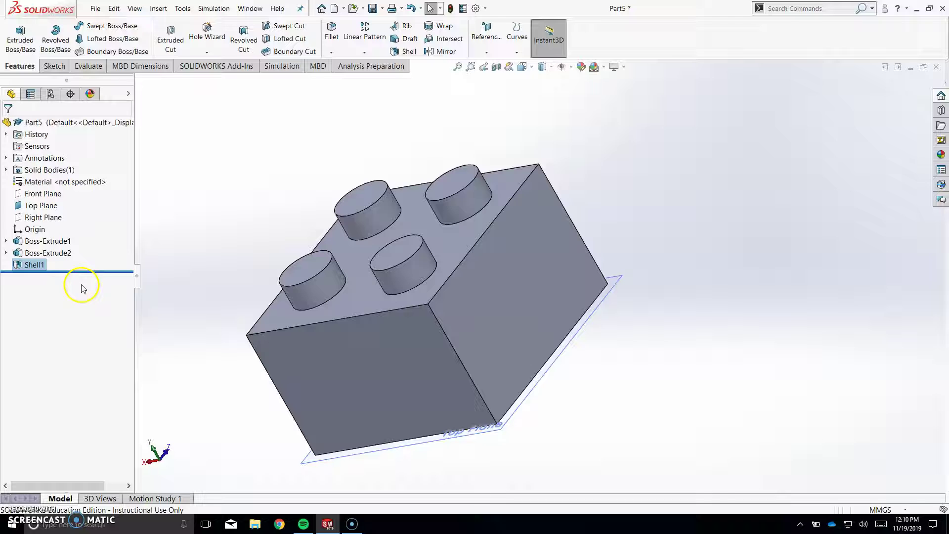
drag(93, 271, 94, 251)
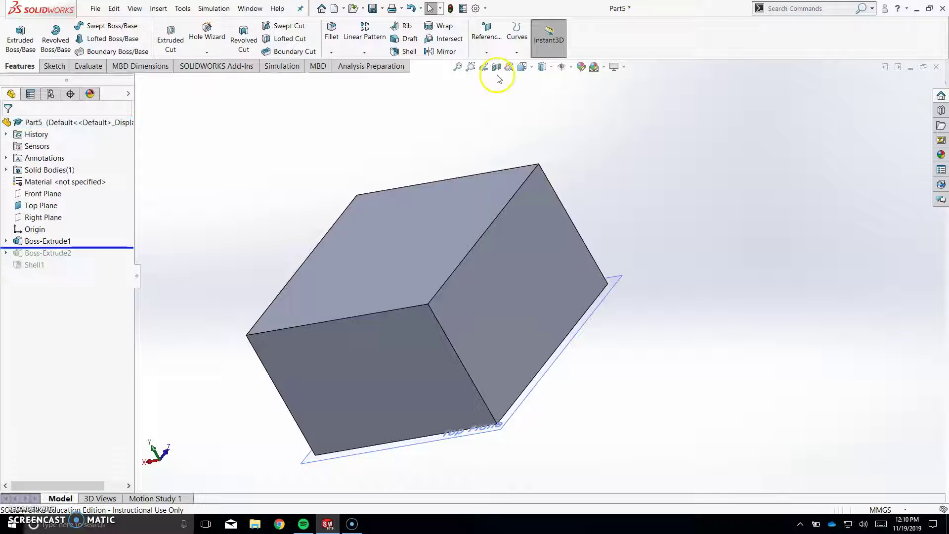
drag(116, 255, 116, 263)
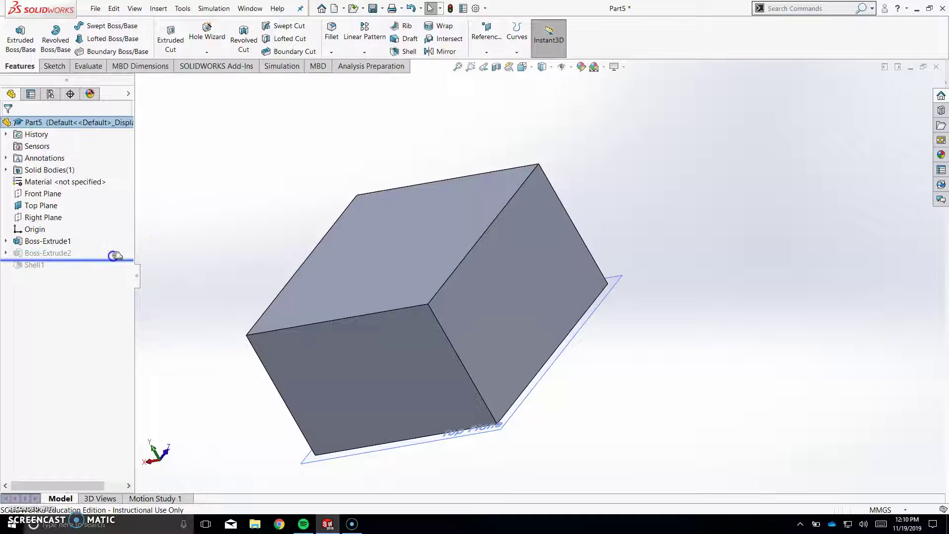
click(496, 66)
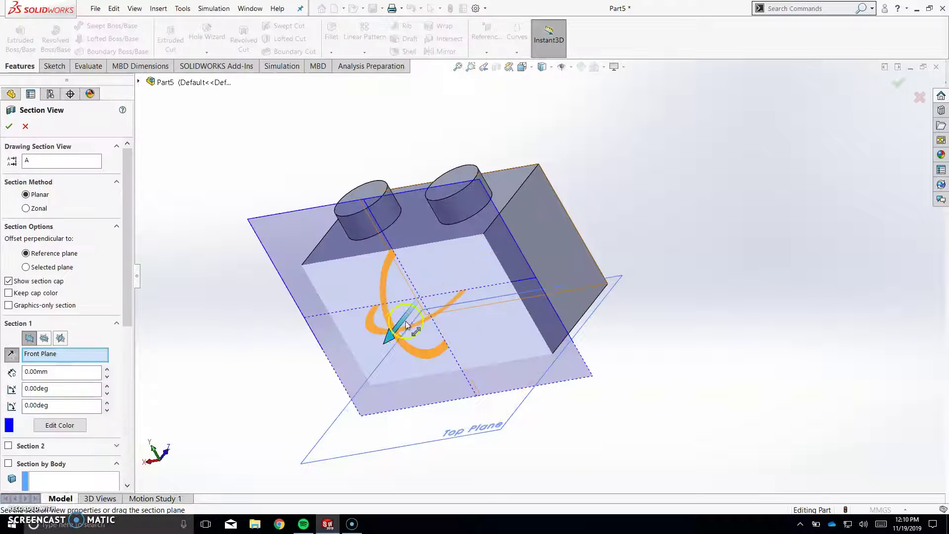
drag(389, 338, 408, 311)
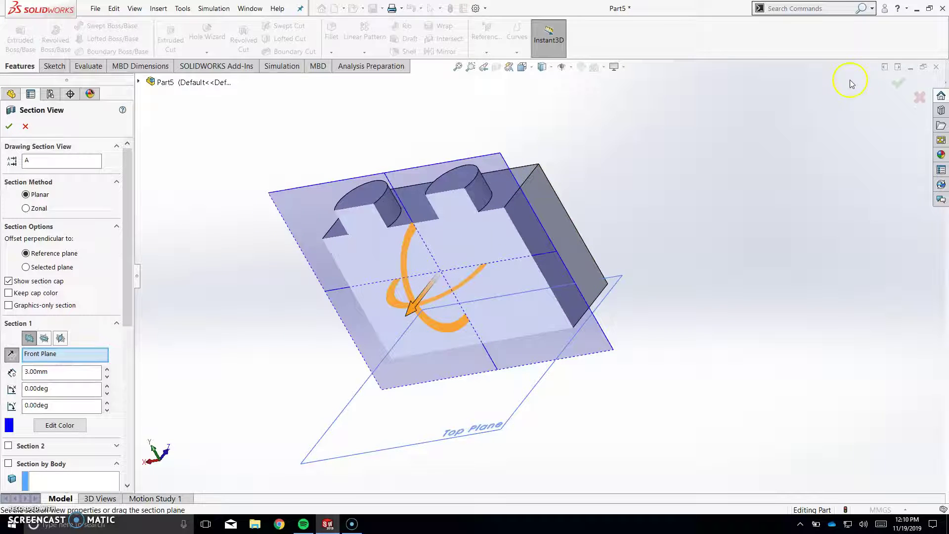
click(919, 98)
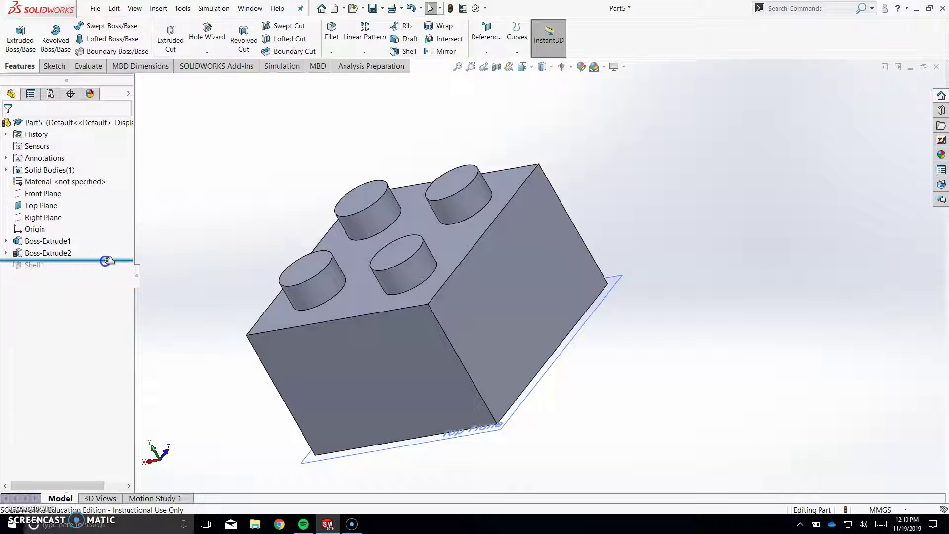
Step: Roll the model forward past the shell, inspect a Front Plane section offset 4 mm and cancel the section view
drag(106, 261, 106, 283)
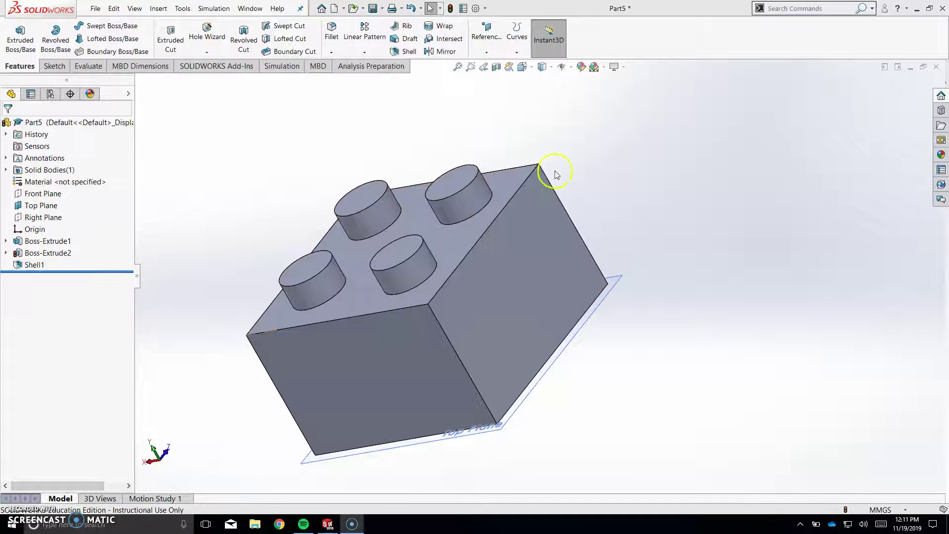
click(496, 67)
drag(397, 340, 429, 310)
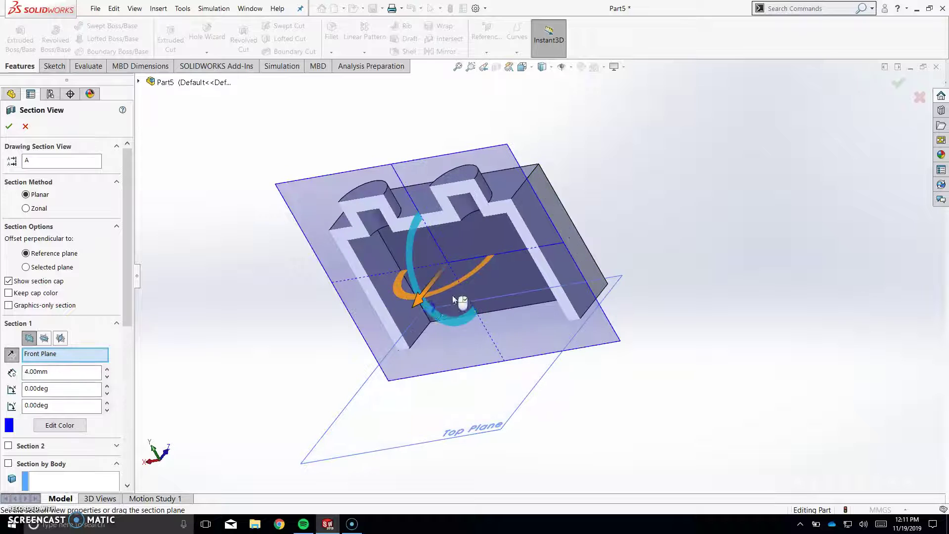
click(594, 322)
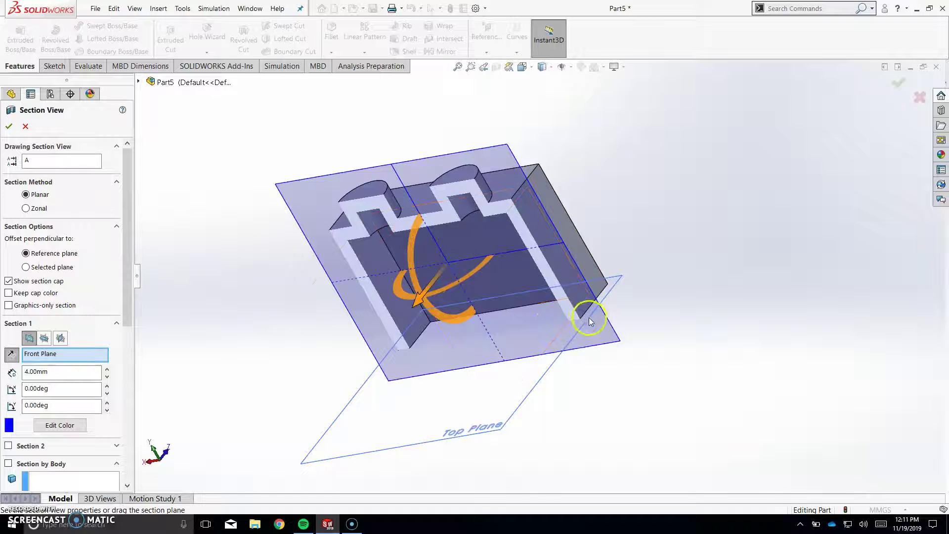
click(920, 97)
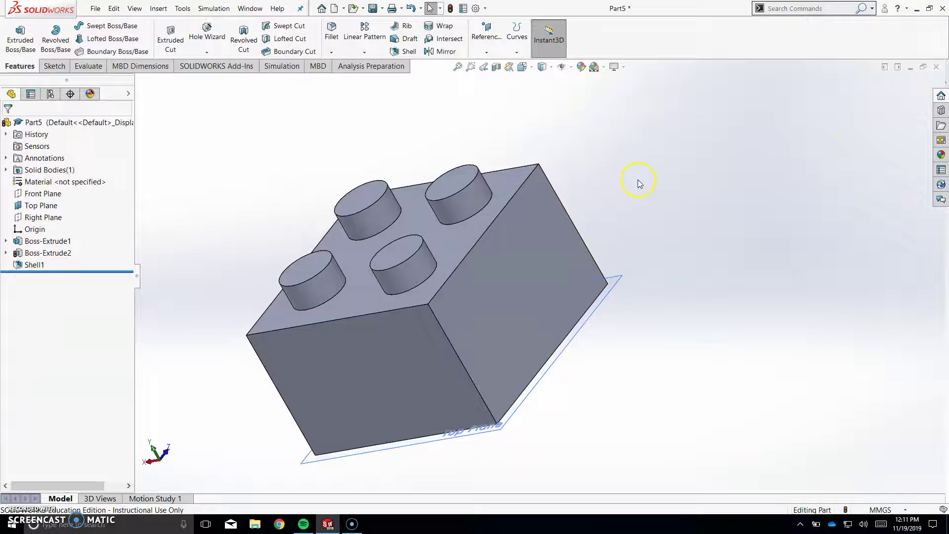
Step: Start a sketch on the Top Plane and orient the view normal to it, facing the block's open underside
middle_drag(402, 339, 475, 123)
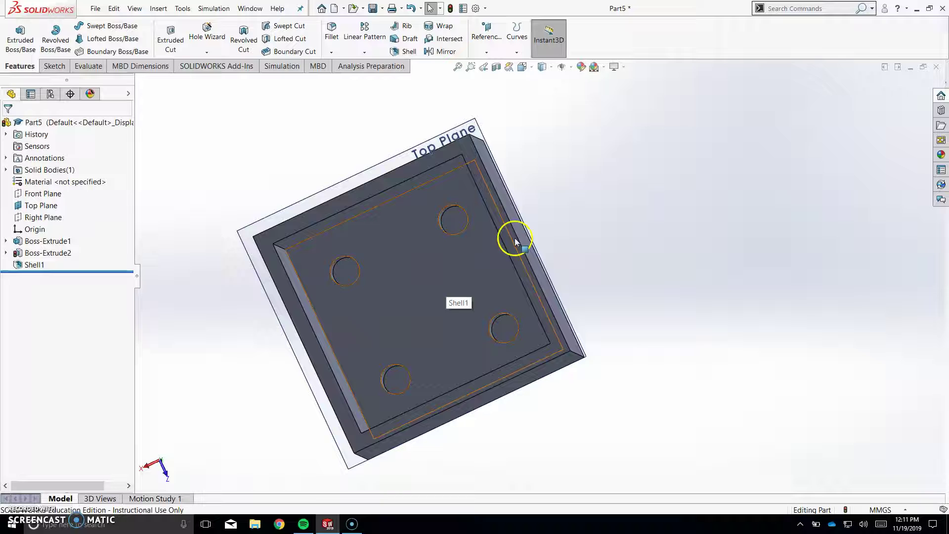
click(473, 130)
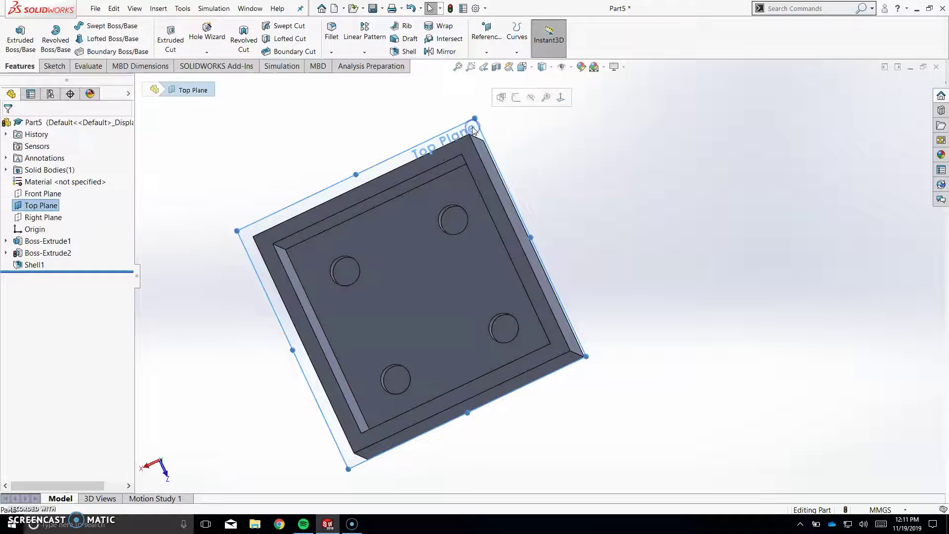
click(517, 99)
middle_drag(528, 113, 609, 285)
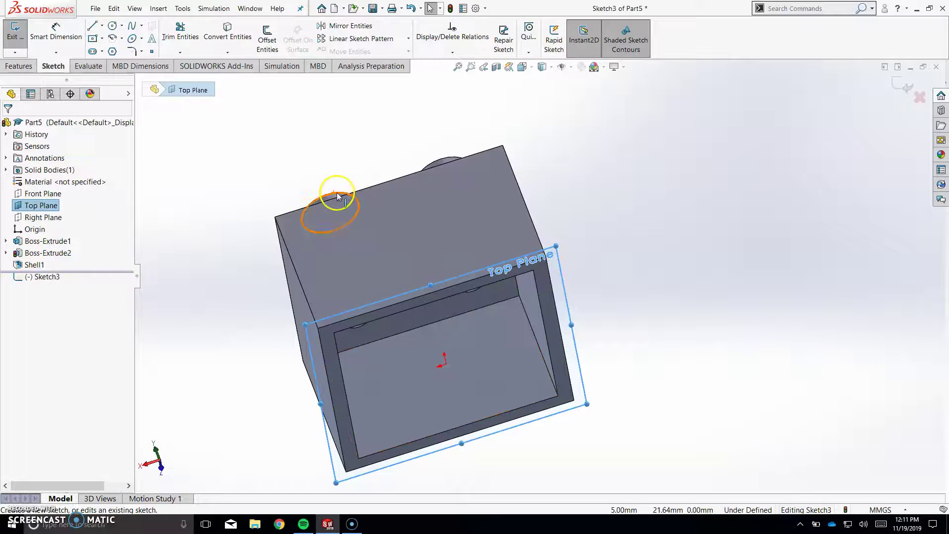
key(space)
click(718, 254)
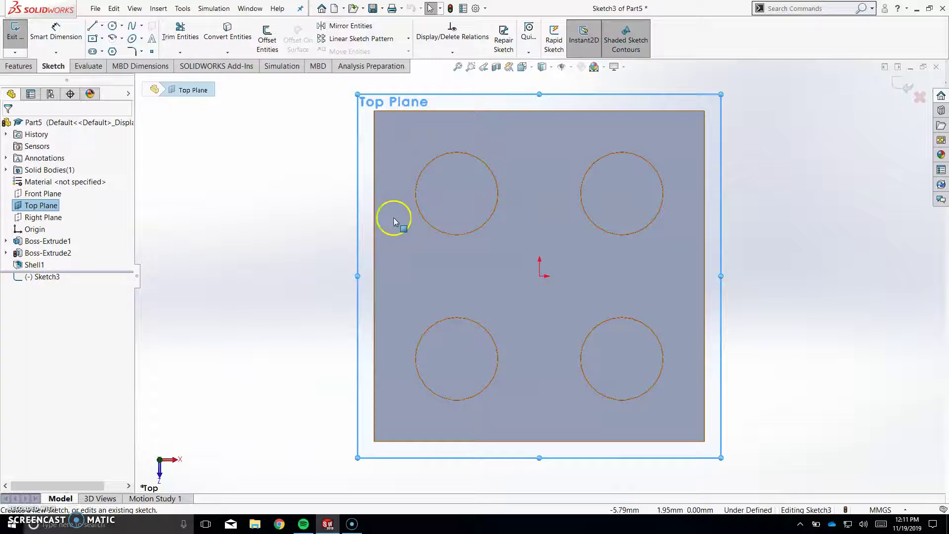
key(space)
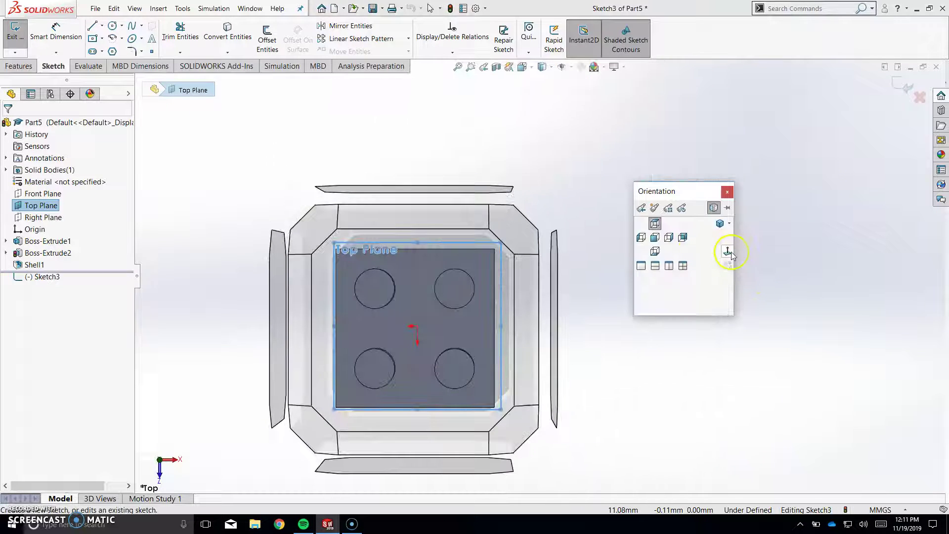
click(729, 252)
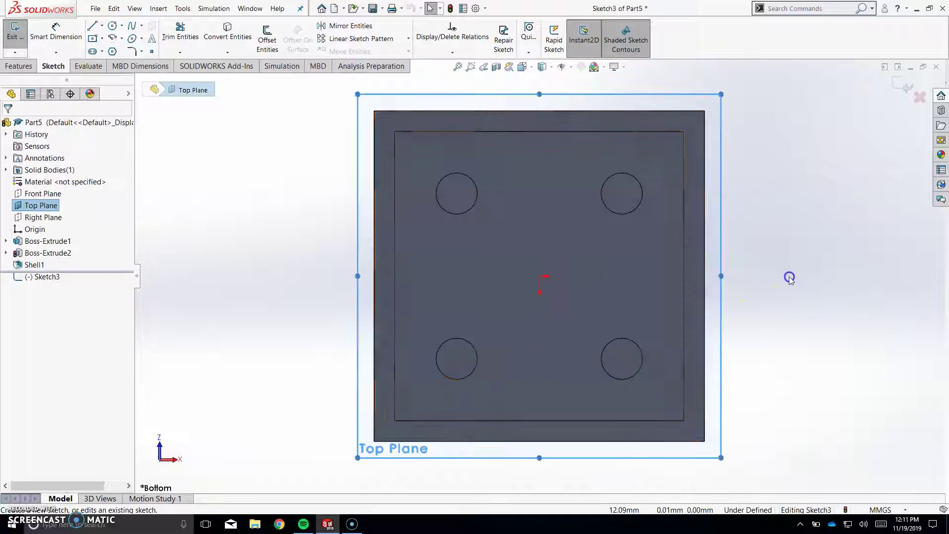
Step: Sketch two concentric circles centered on the origin, about 5.8 mm and 3.7 mm in diameter
click(111, 28)
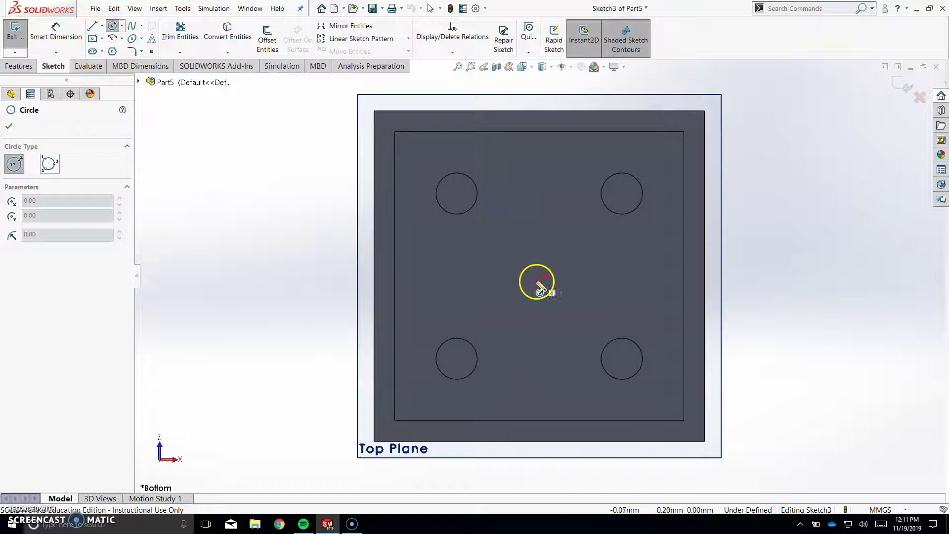
click(540, 277)
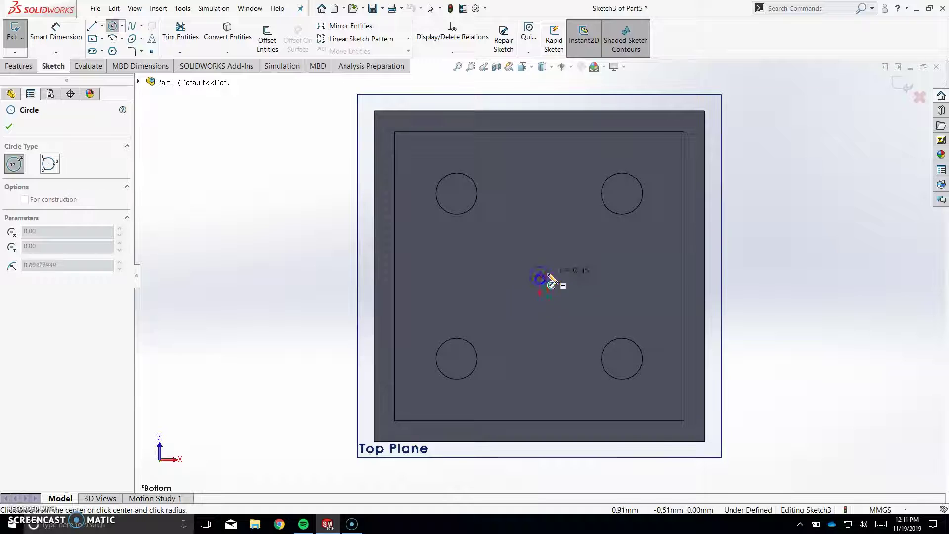
click(573, 227)
click(540, 277)
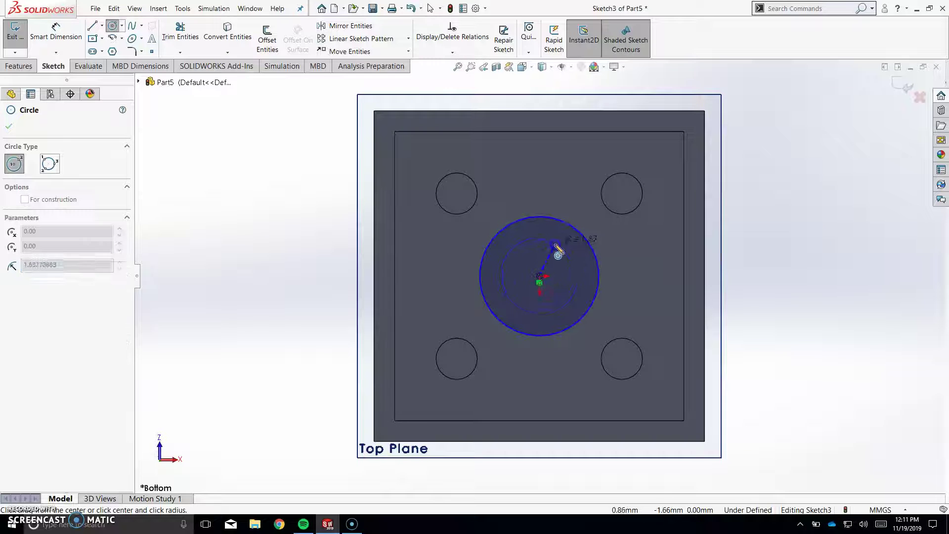
click(577, 258)
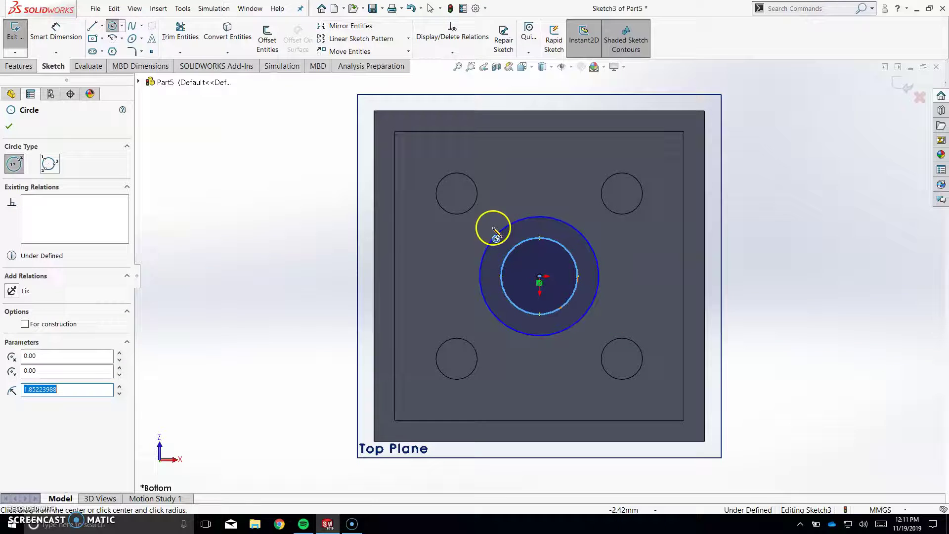
click(341, 273)
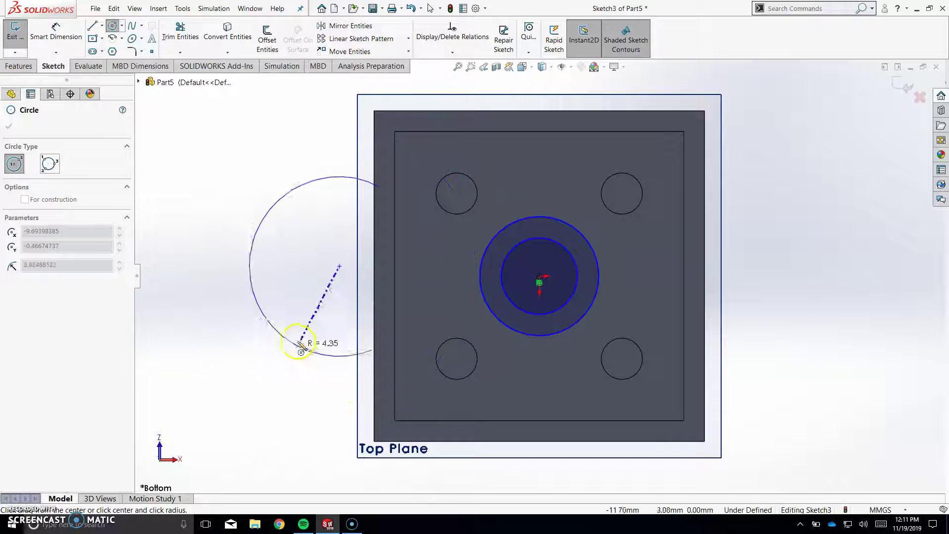
key(Escape)
Step: Dimension the outer circle's diameter as 5.4 mm
click(56, 33)
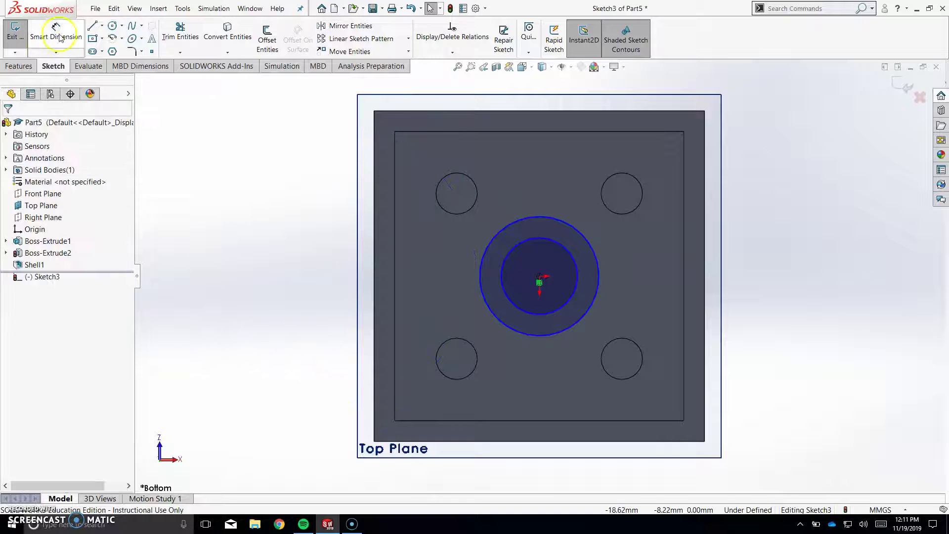
click(521, 219)
click(791, 213)
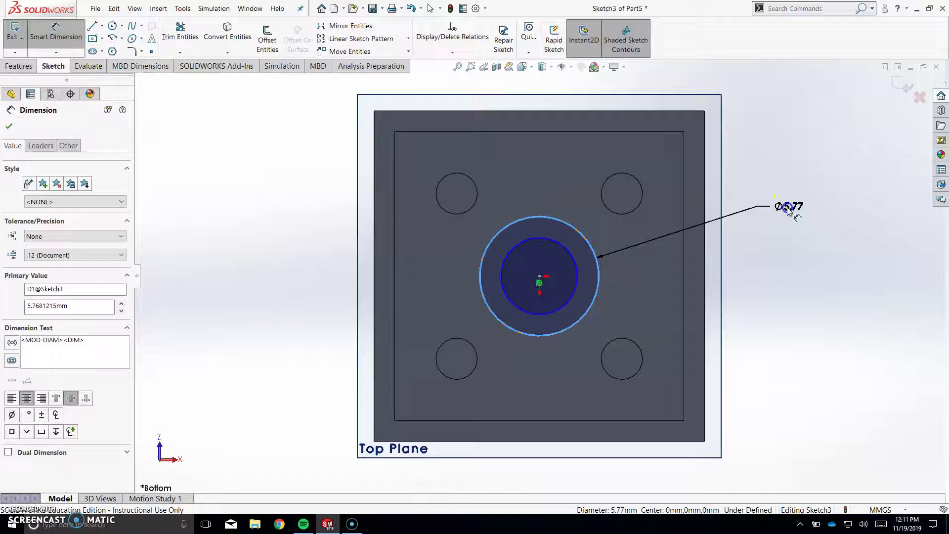
text(5.4)
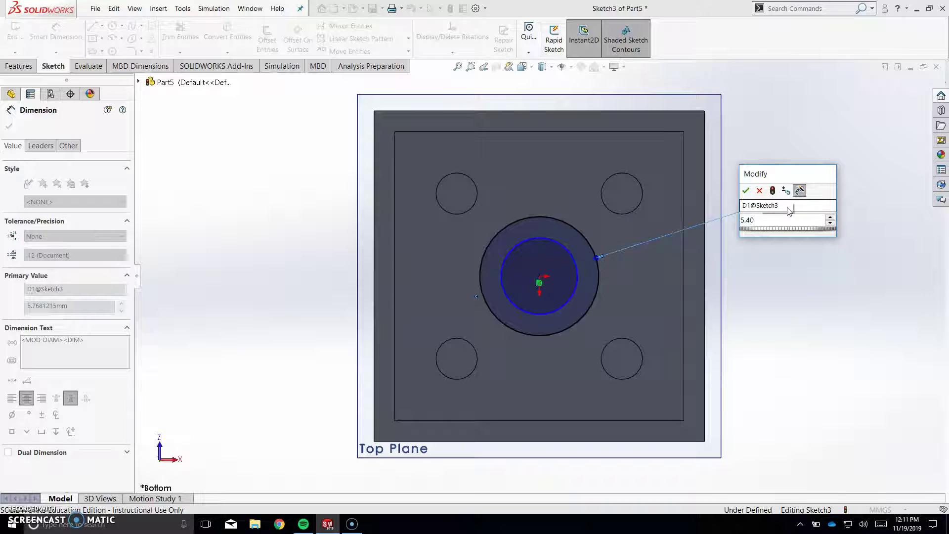
key(Return)
Step: Dimension the inner circle's diameter as 3.4 mm
click(566, 246)
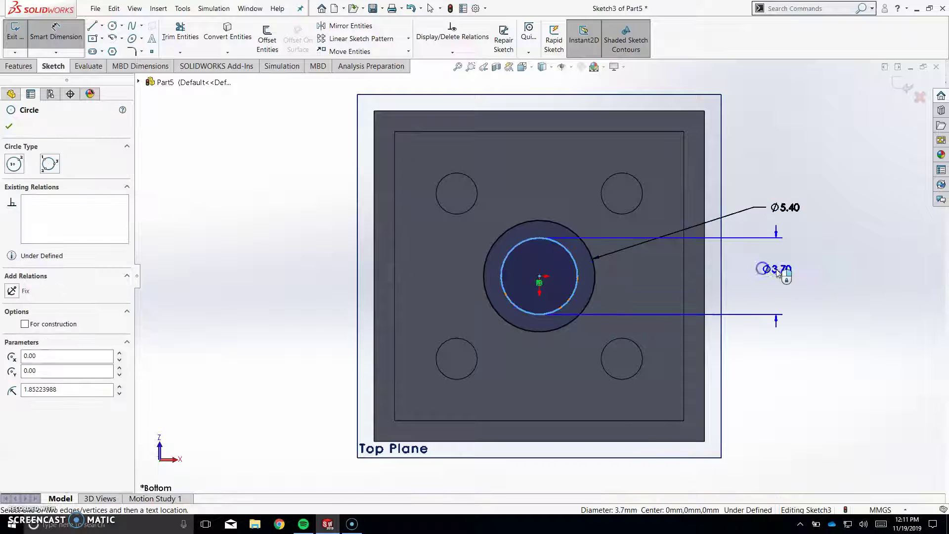
click(815, 306)
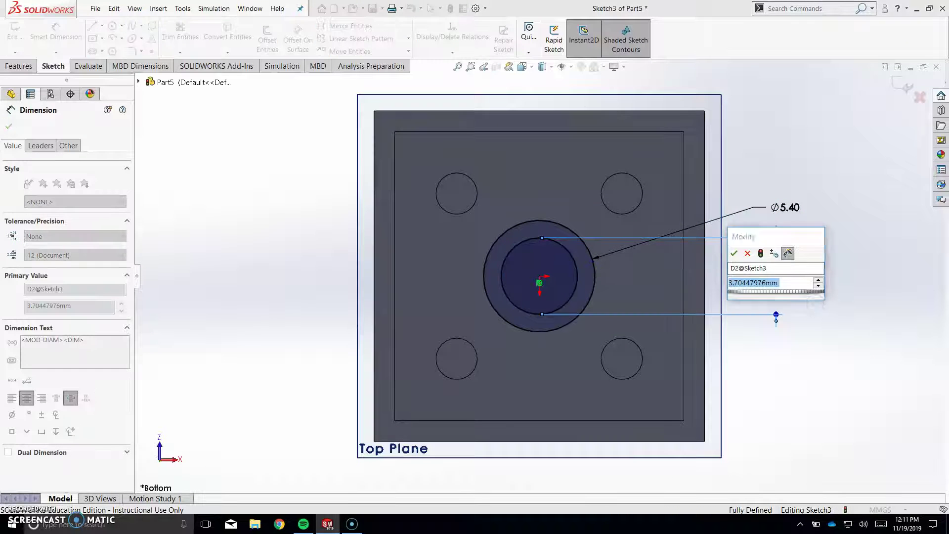
text(3.4)
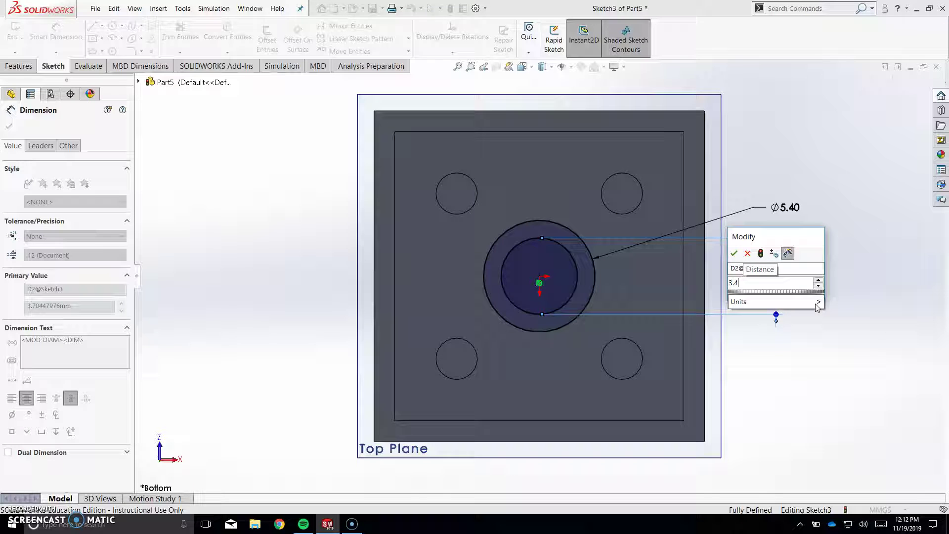
key(Return)
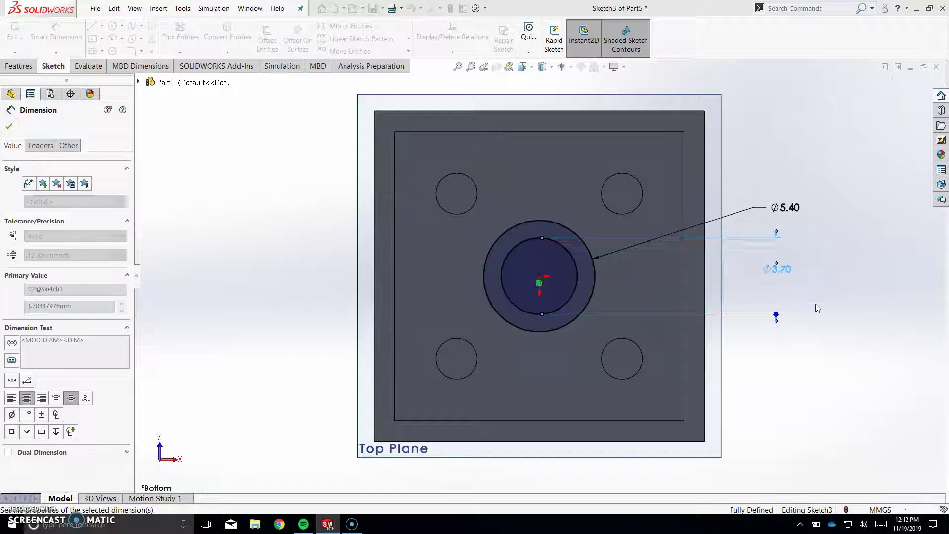
click(412, 260)
click(484, 235)
Step: Start a boss extrude of the concentric circles into the brick and pull its blind depth to 9 mm
mouse_move(484, 235)
middle_down()
mouse_move(450, 193)
mouse_move(317, 198)
middle_up()
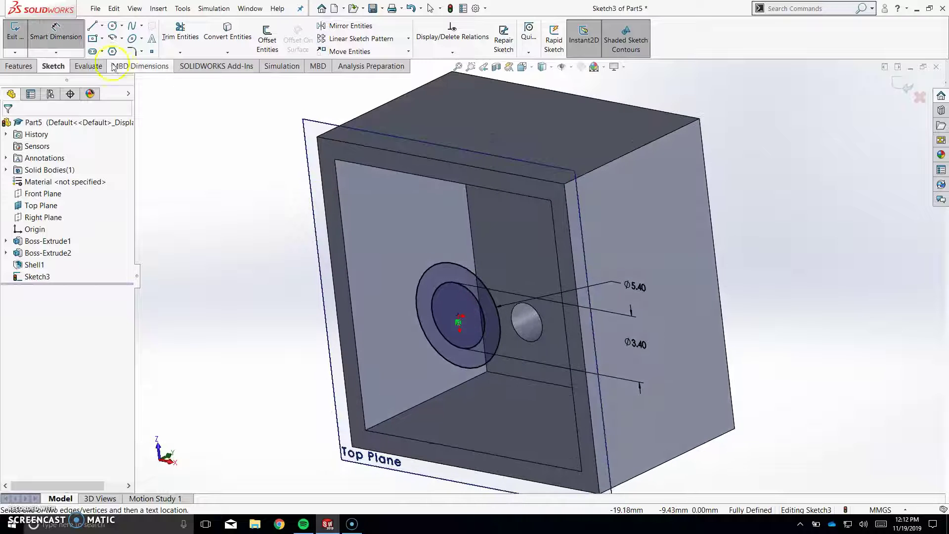
click(18, 65)
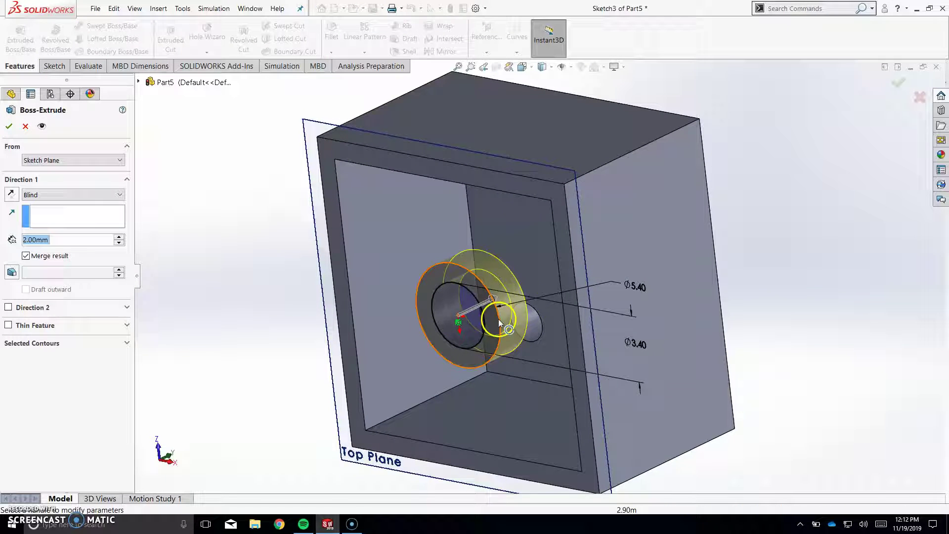
drag(494, 298, 512, 306)
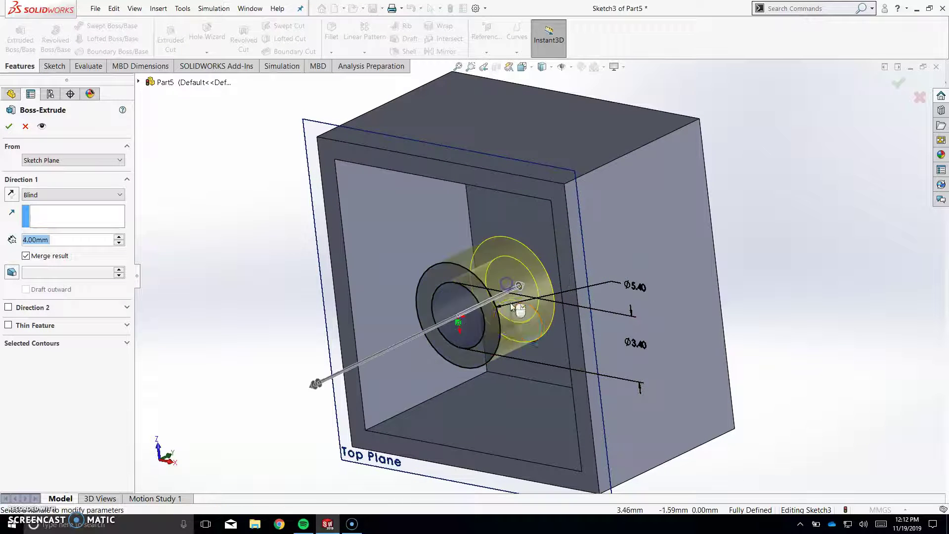
middle_drag(515, 309, 515, 287)
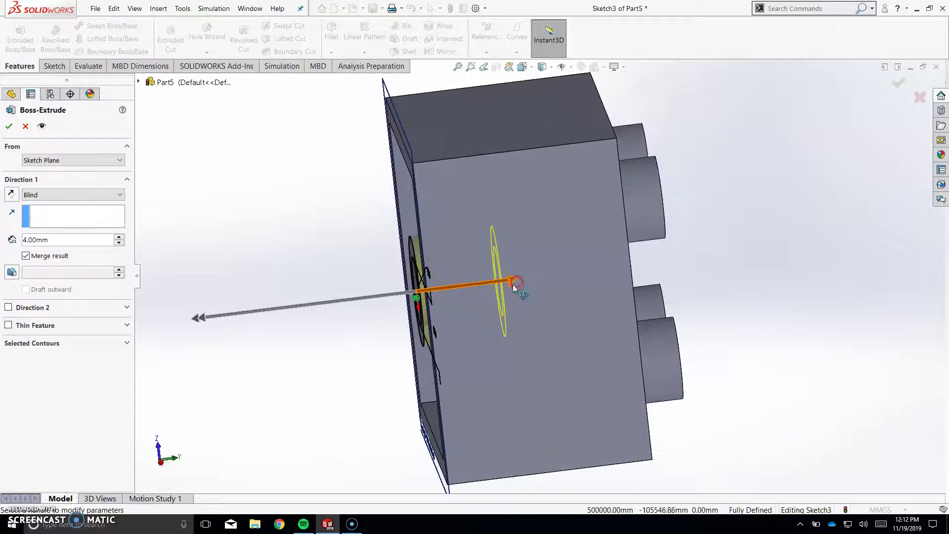
drag(514, 287, 578, 260)
middle_drag(579, 260, 772, 258)
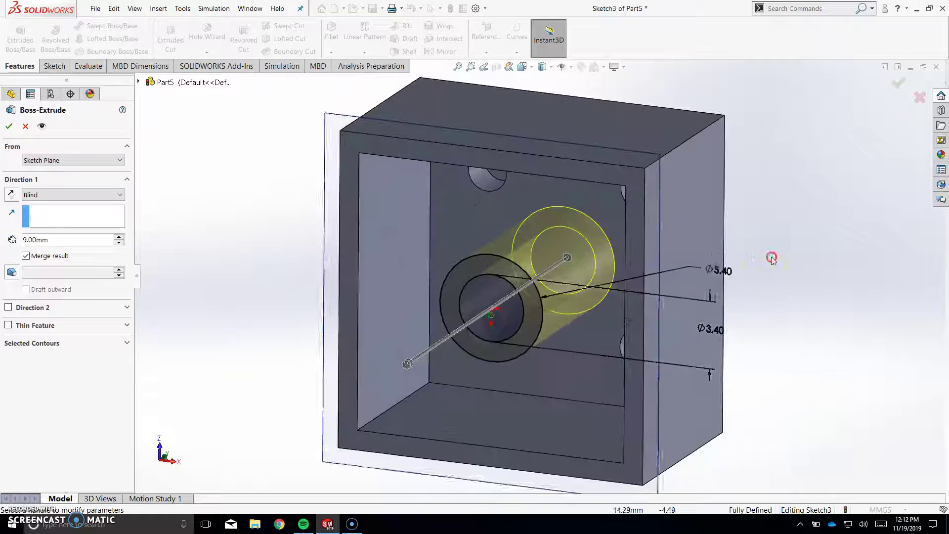
Step: Set the extrusion's end condition to Up To Next, select the ring between the circles as its contour and complete it
click(65, 196)
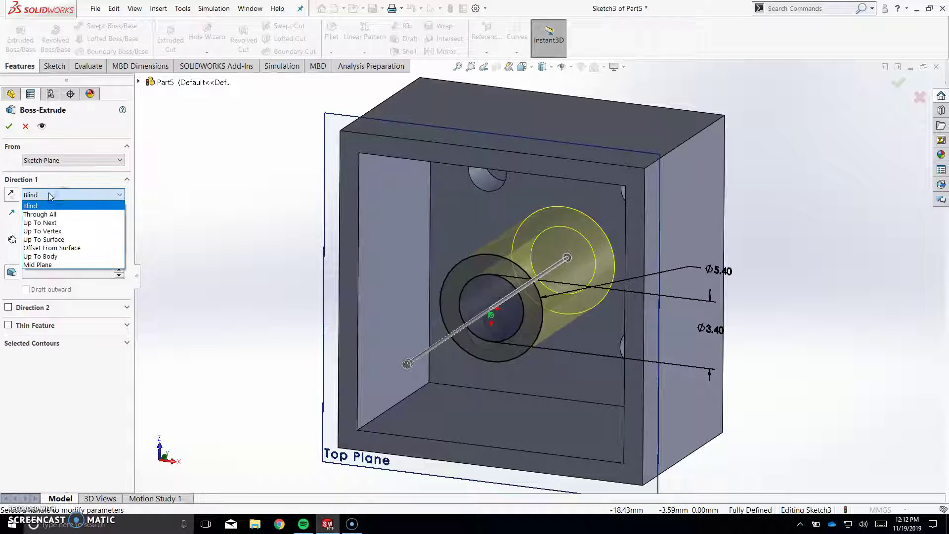
click(49, 240)
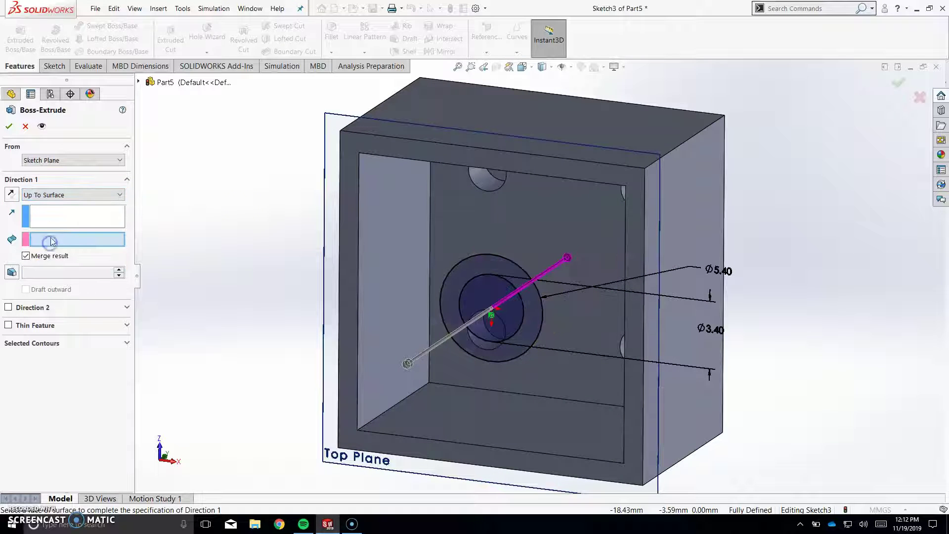
click(57, 195)
click(50, 222)
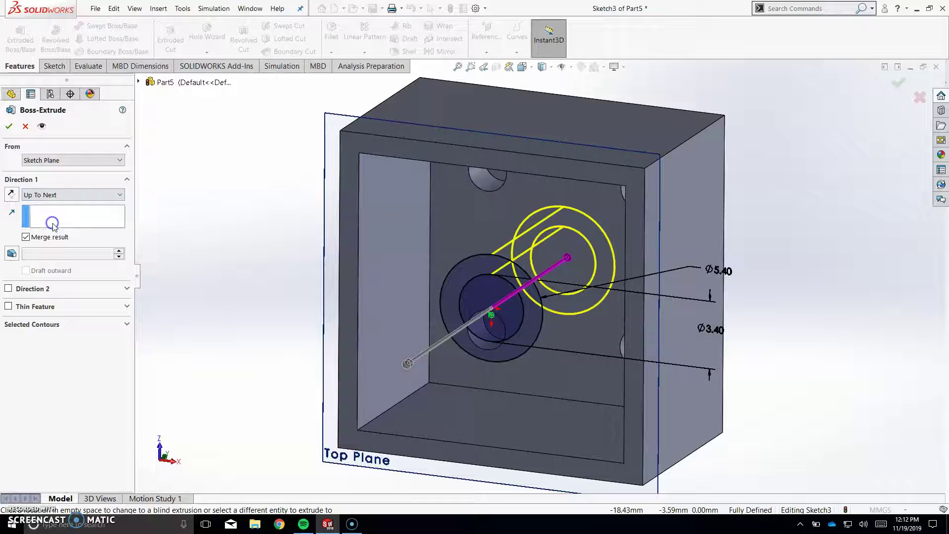
middle_drag(588, 227, 595, 258)
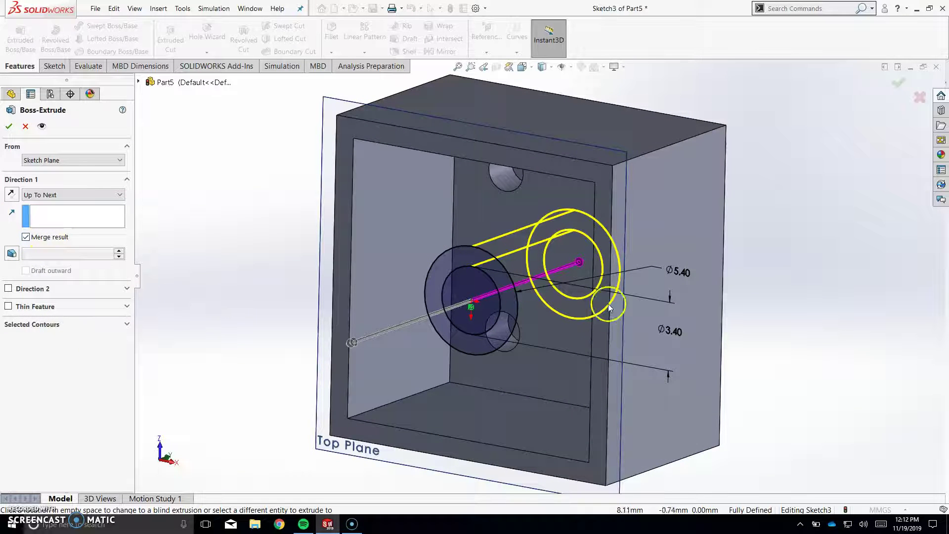
click(84, 324)
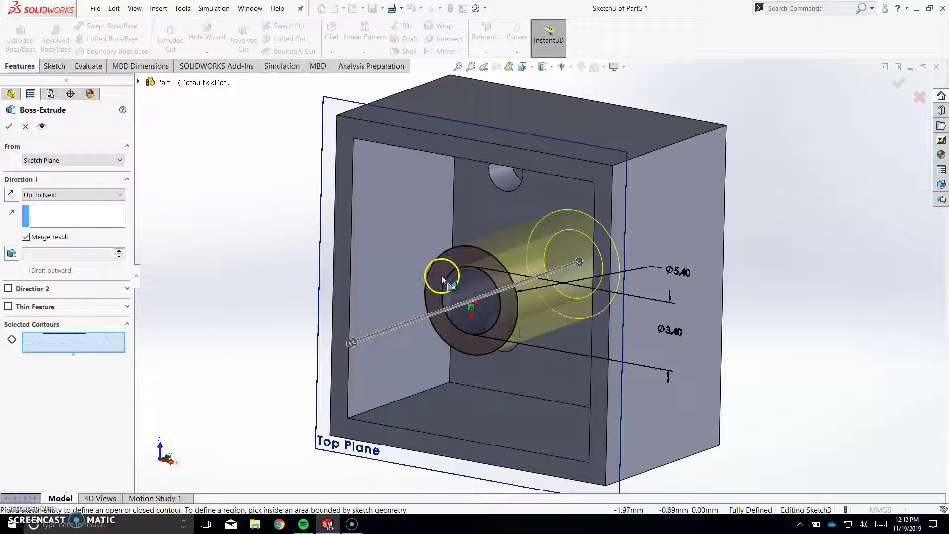
click(493, 271)
click(9, 126)
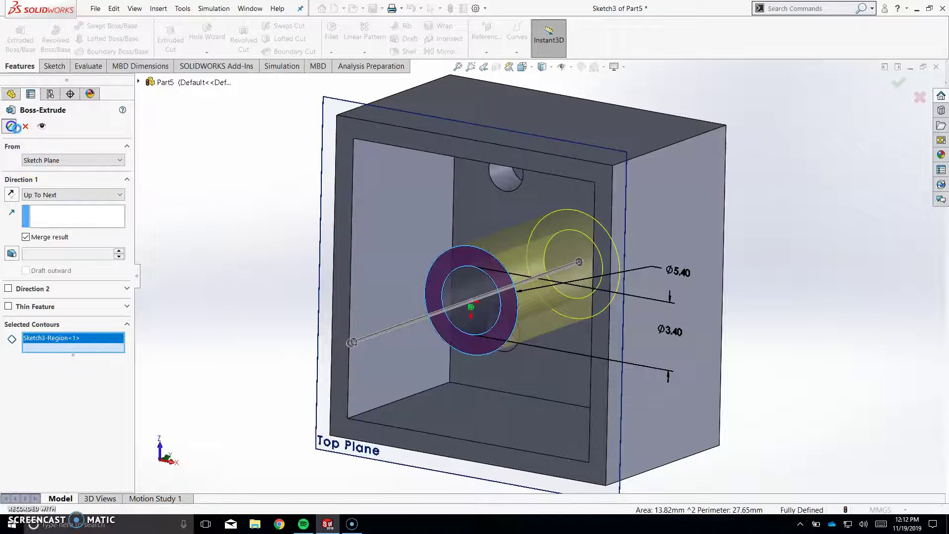
Step: Turn the brick studs-up and open the appearance library's Plastic category to list its finishes
middle_drag(811, 267, 634, 289)
scroll(633, 289, down, 3)
scroll(635, 293, down, 3)
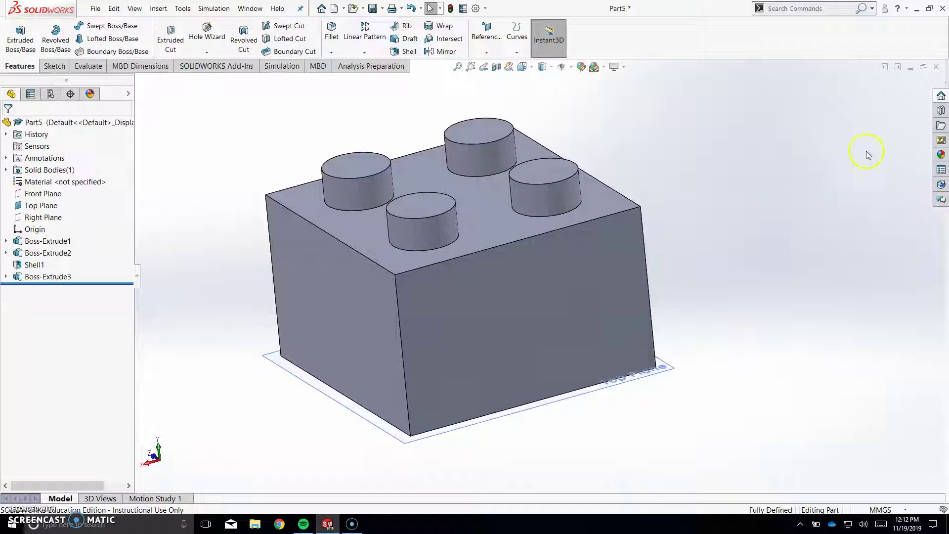
click(942, 156)
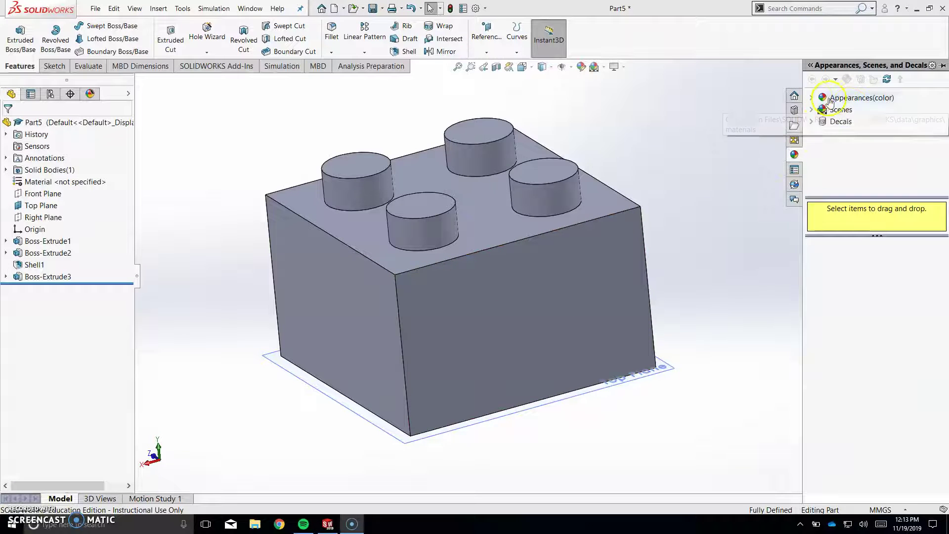
click(812, 101)
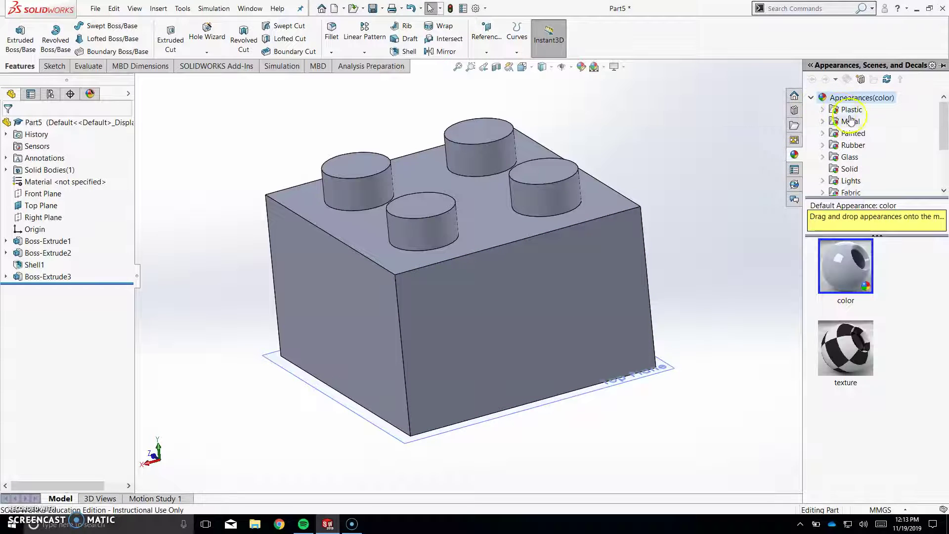
scroll(849, 151, down, 2)
scroll(848, 151, up, 2)
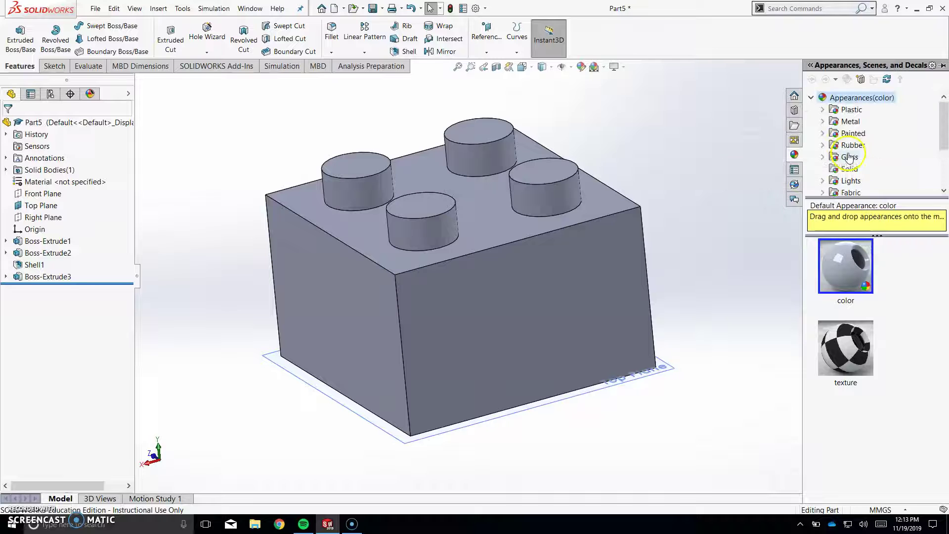
click(844, 110)
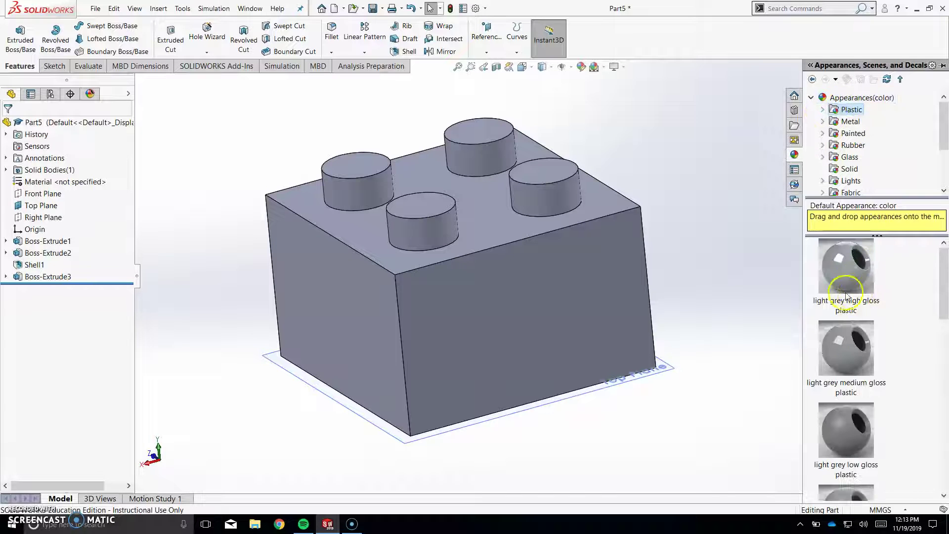
scroll(878, 318, down, 5)
scroll(876, 323, up, 5)
click(822, 110)
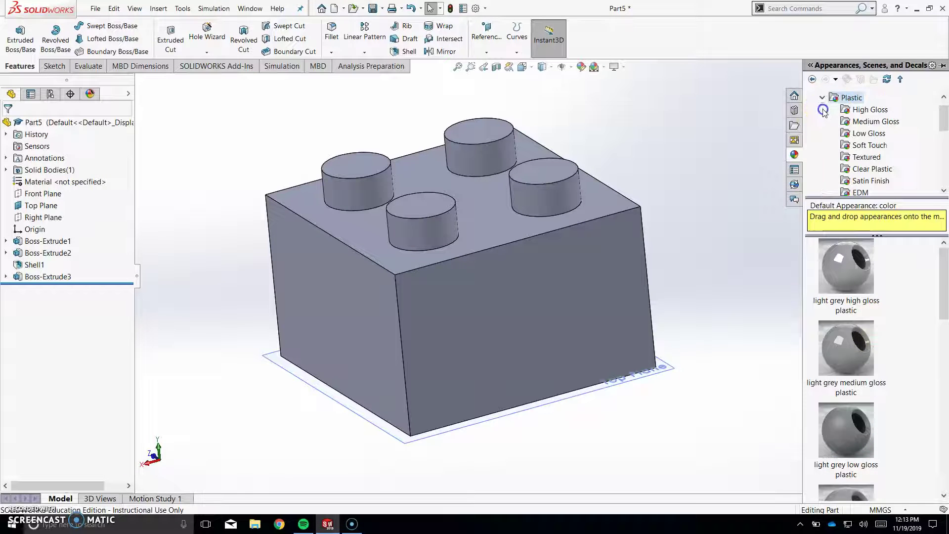
Step: Apply the red low gloss plastic appearance from the Low Gloss finishes to the brick's body
scroll(866, 181, down, 2)
scroll(866, 180, up, 3)
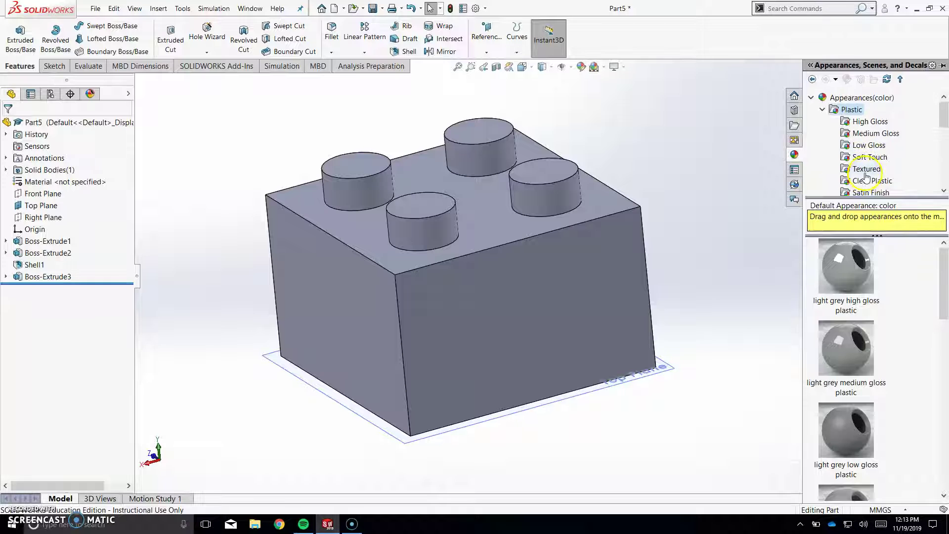
click(871, 145)
scroll(890, 270, down, 5)
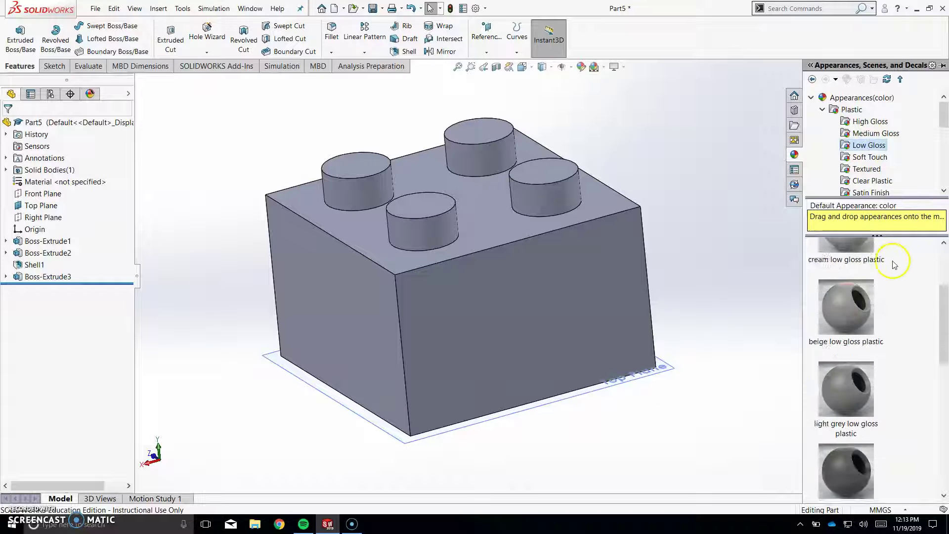
drag(859, 390, 544, 303)
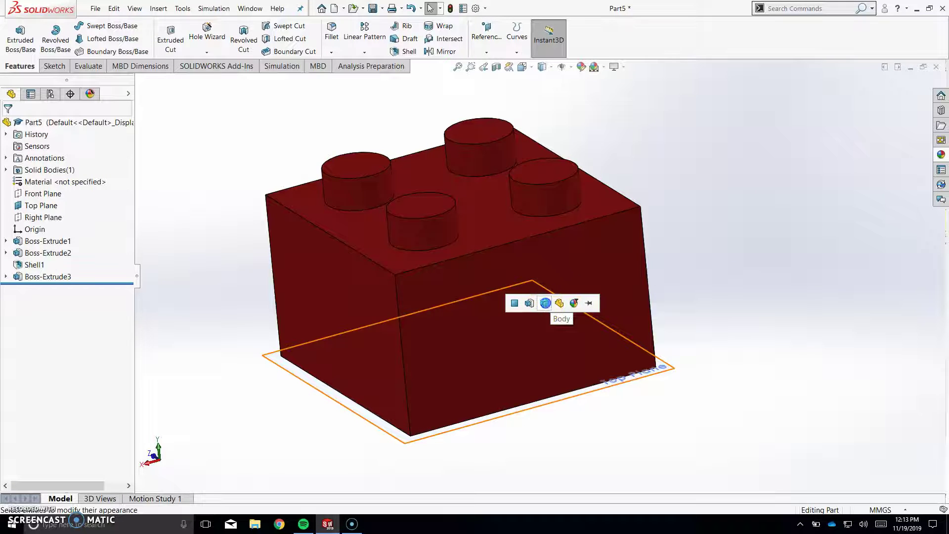
click(559, 304)
Step: Edit the red low gloss plastic appearance on the brick's body and set its color to bright red (red 255, green 0)
middle_drag(684, 361, 737, 364)
click(566, 344)
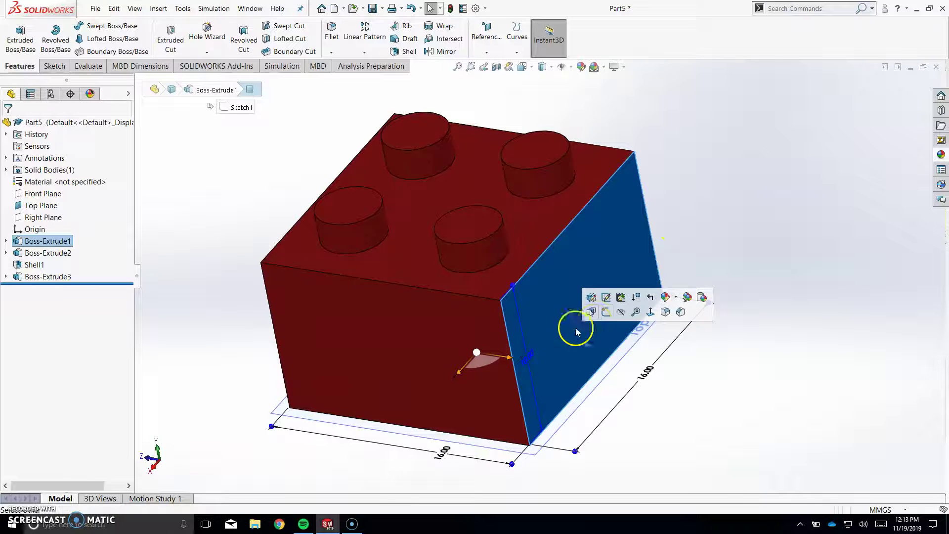
click(676, 297)
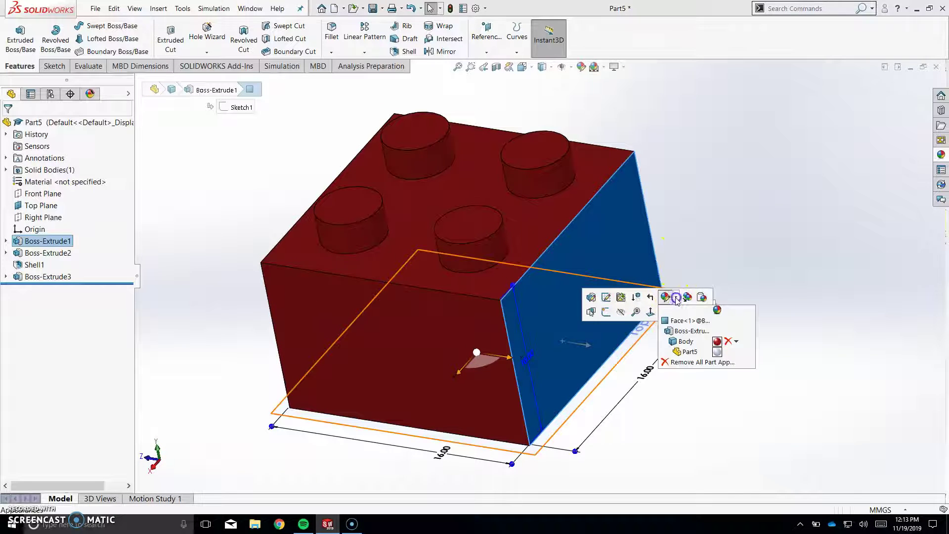
click(718, 342)
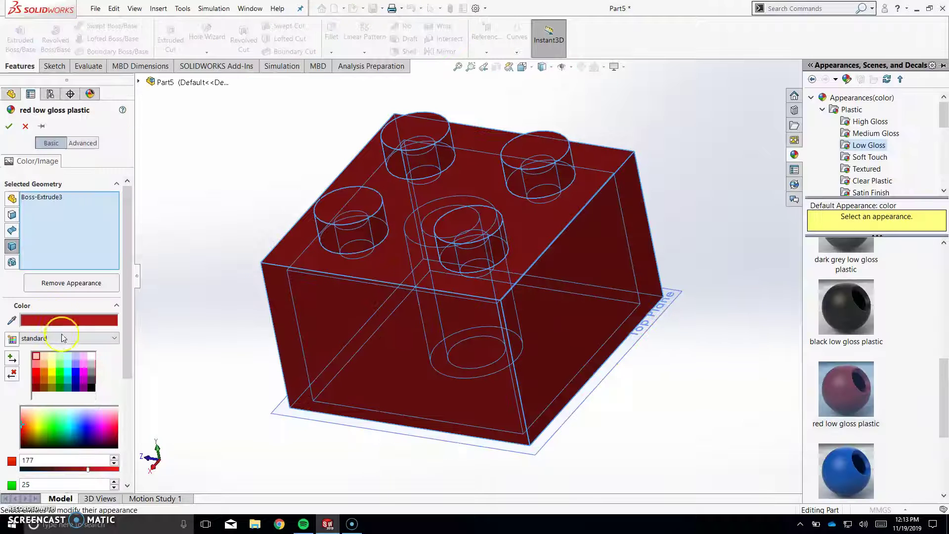
click(77, 372)
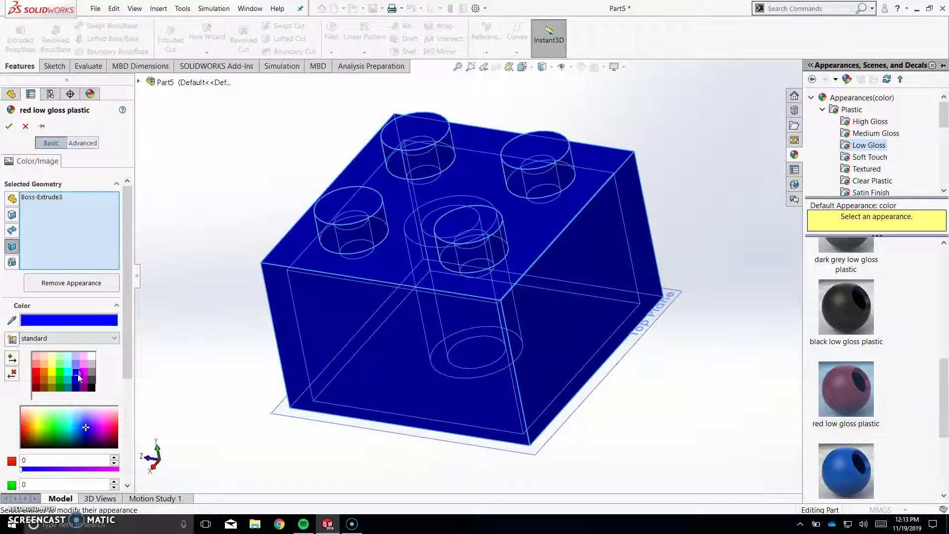
click(37, 373)
click(9, 126)
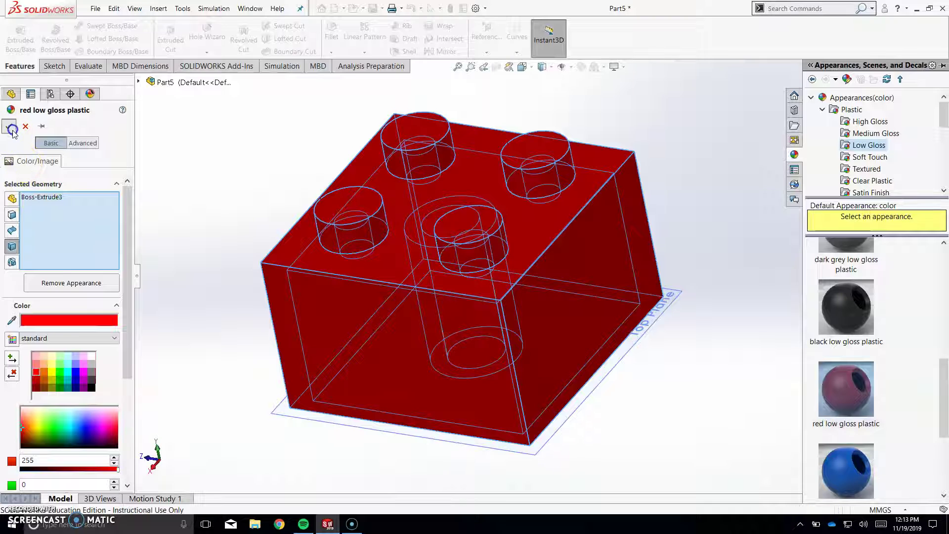
Step: Try removing the appearance from the brick's body and undo the removal
click(581, 319)
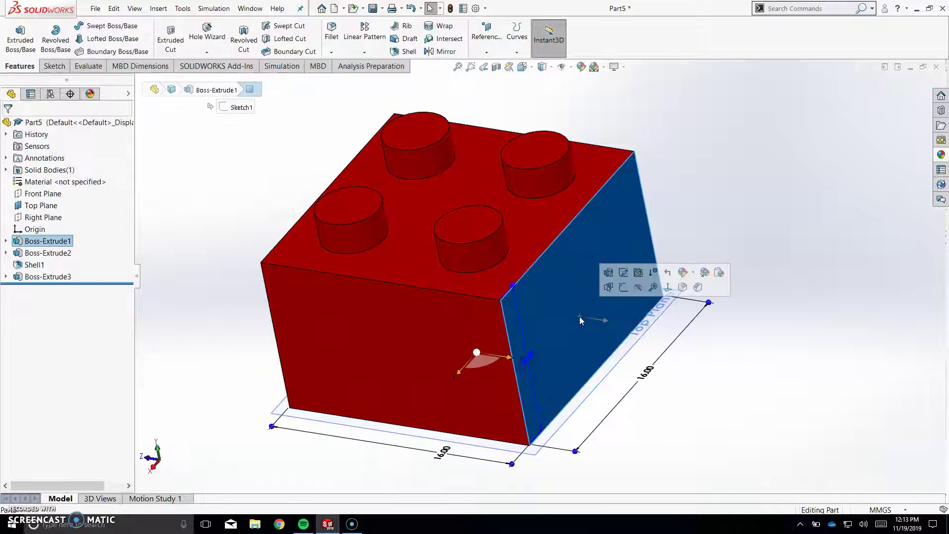
click(694, 273)
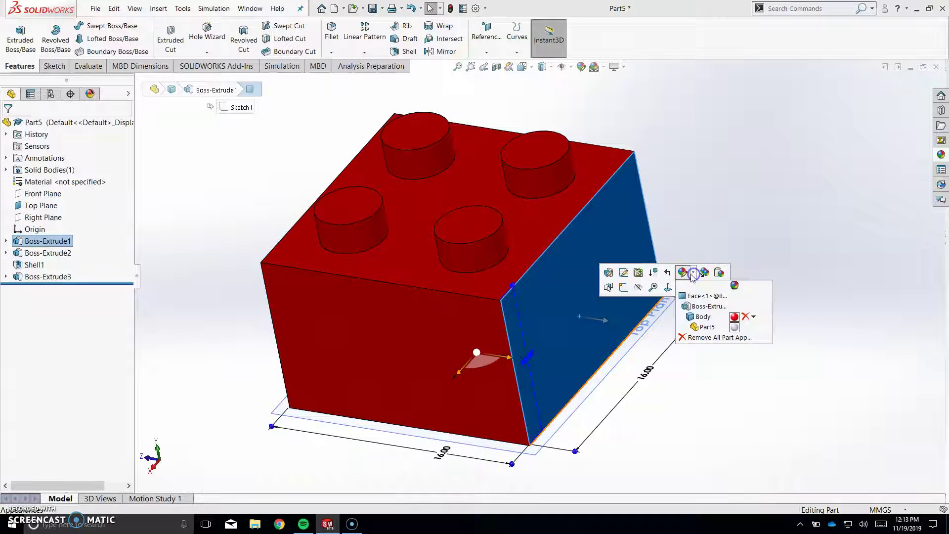
click(693, 273)
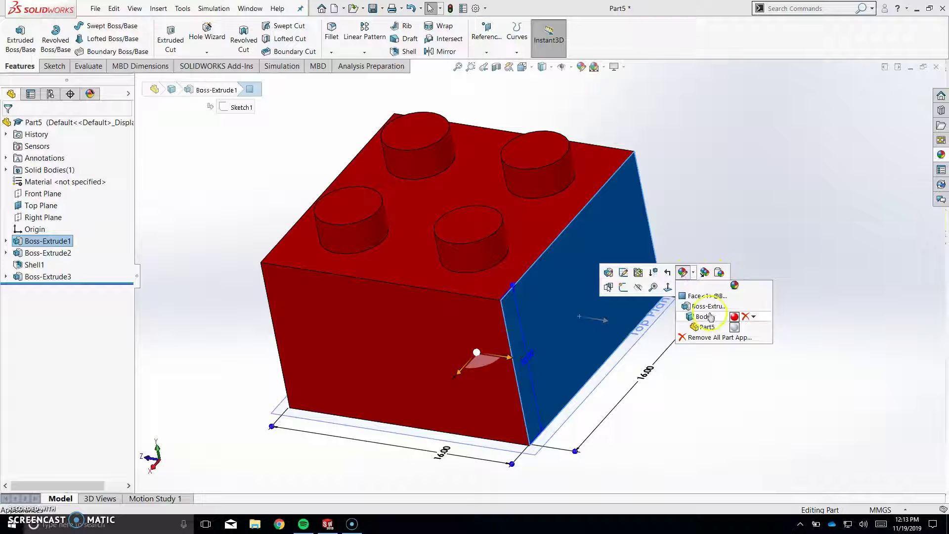
click(739, 316)
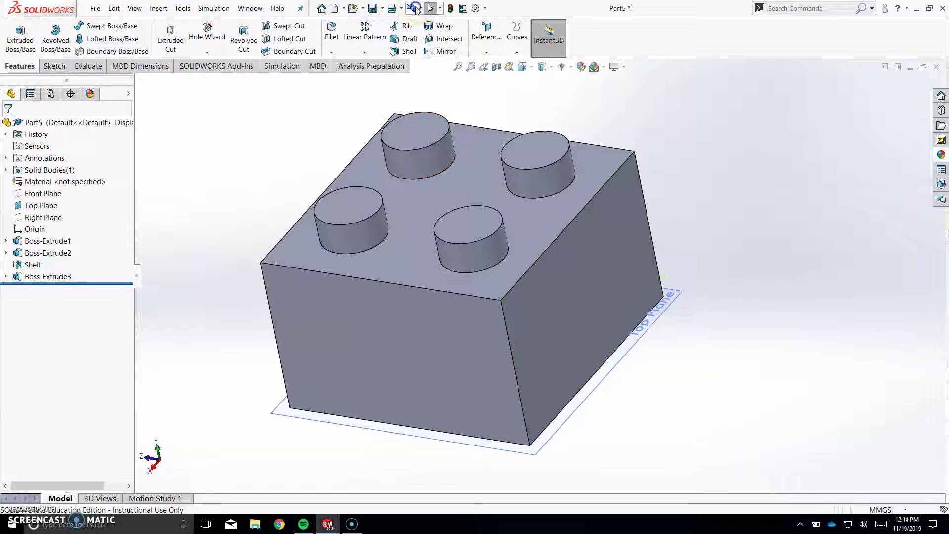
key(f)
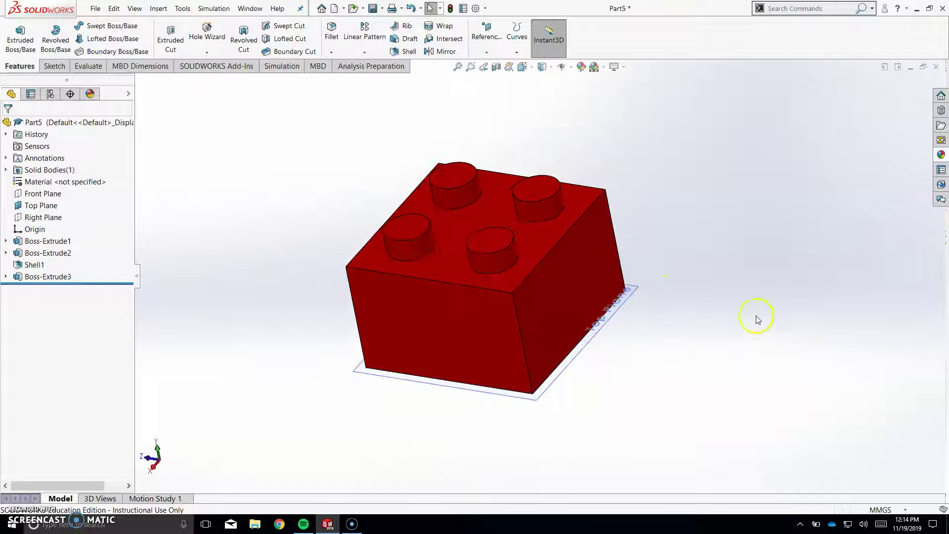
Step: Save the part in the Daily Lessons folder as "Part 4 - " followed by the author's full name, replacing the existing file
click(383, 9)
click(387, 23)
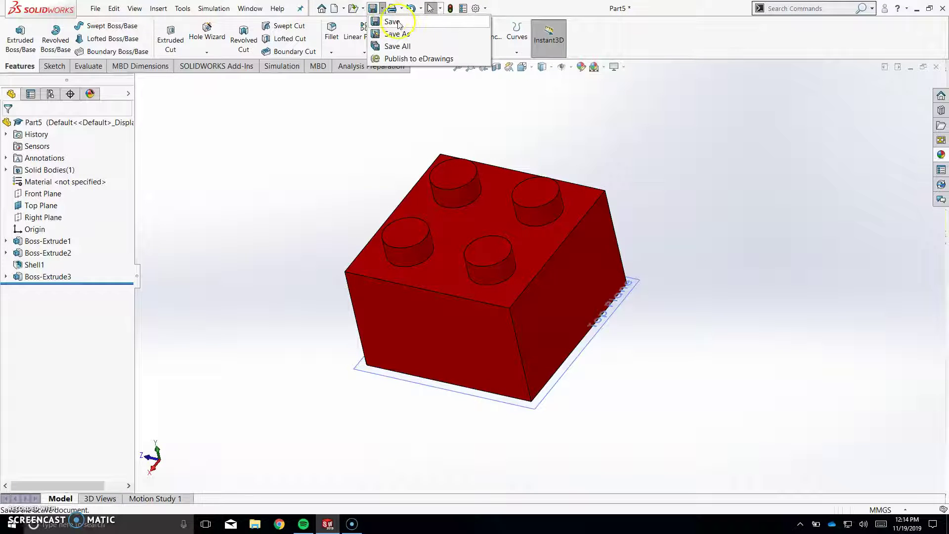
click(392, 23)
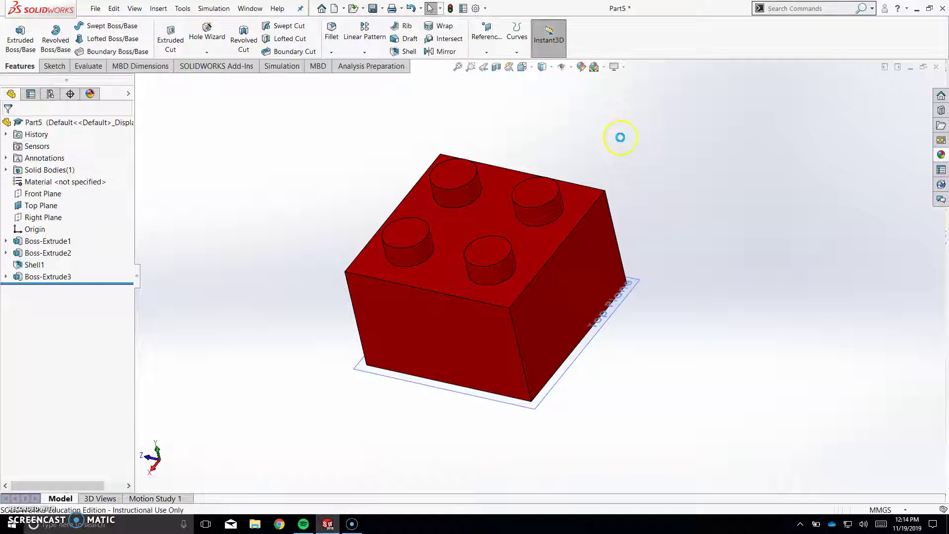
text(Part)
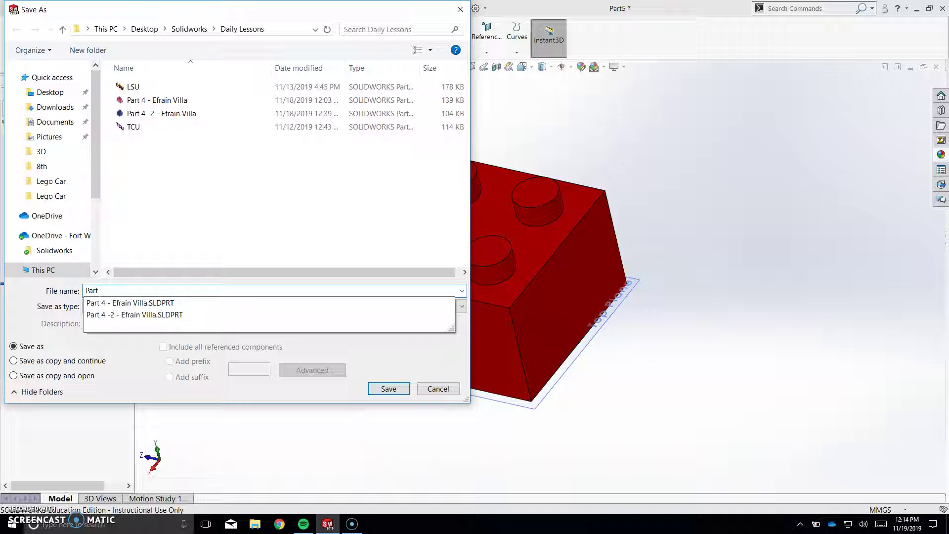
text( 4 - Efrain Villa)
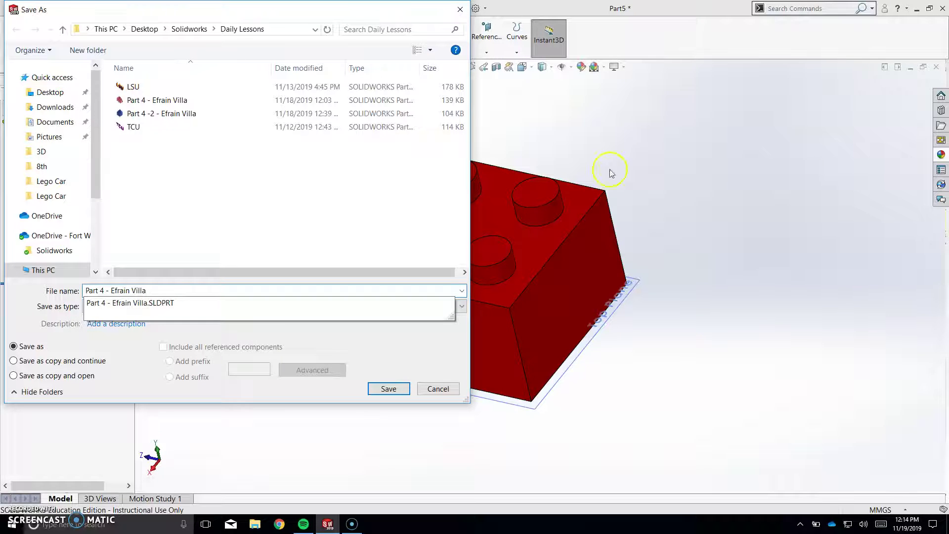
click(389, 389)
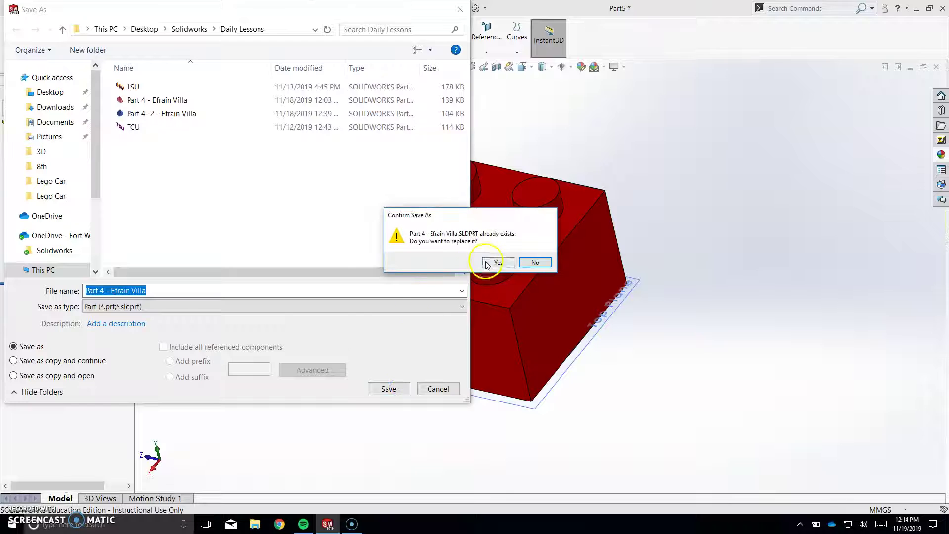
click(491, 260)
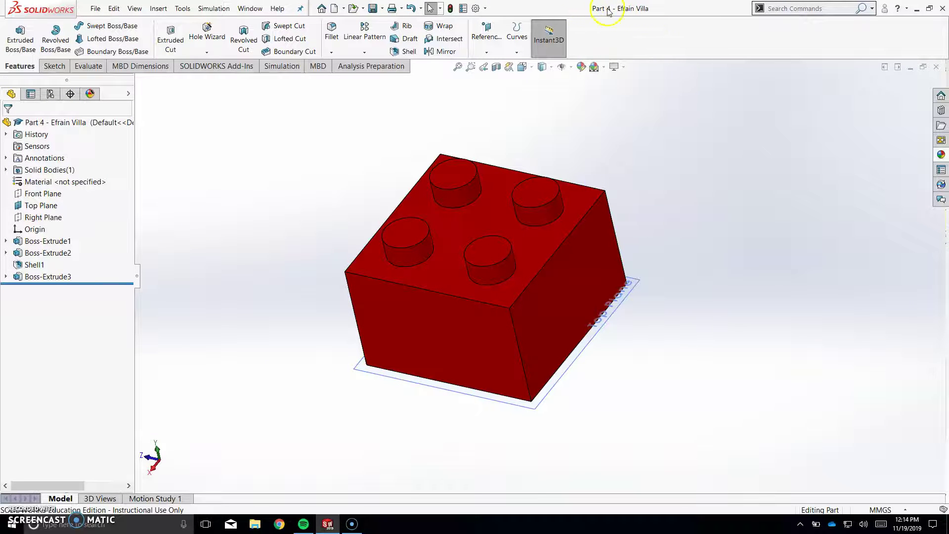
middle_drag(705, 226, 633, 236)
click(614, 248)
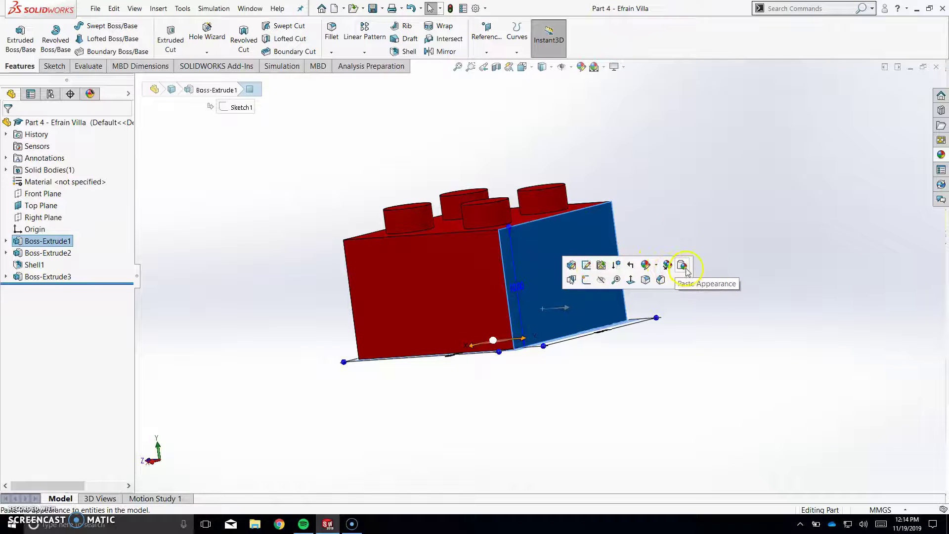
click(613, 217)
middle_drag(613, 219, 595, 291)
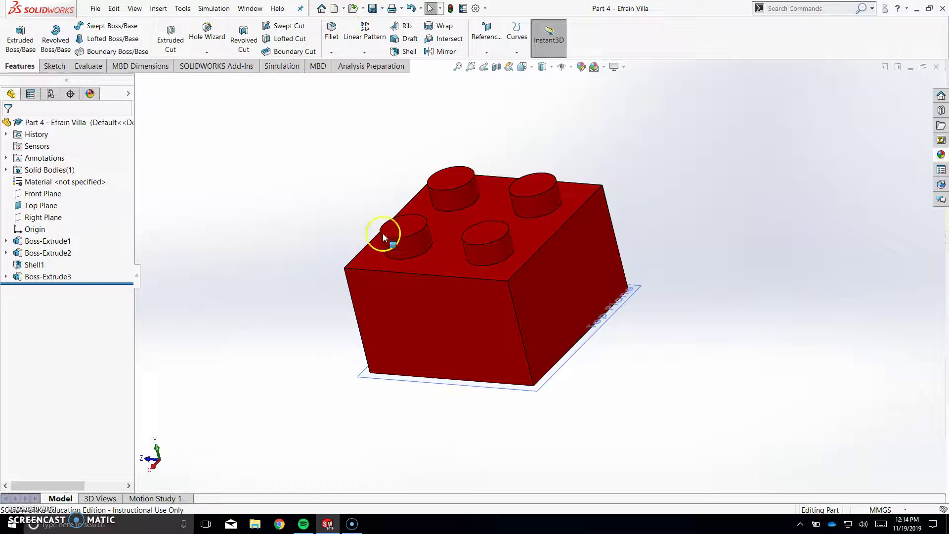
middle_drag(650, 208, 749, 193)
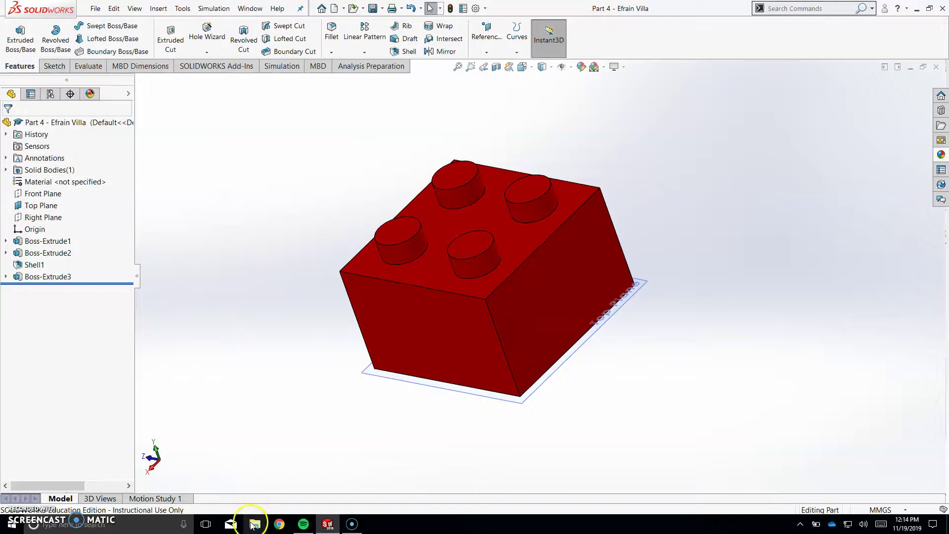